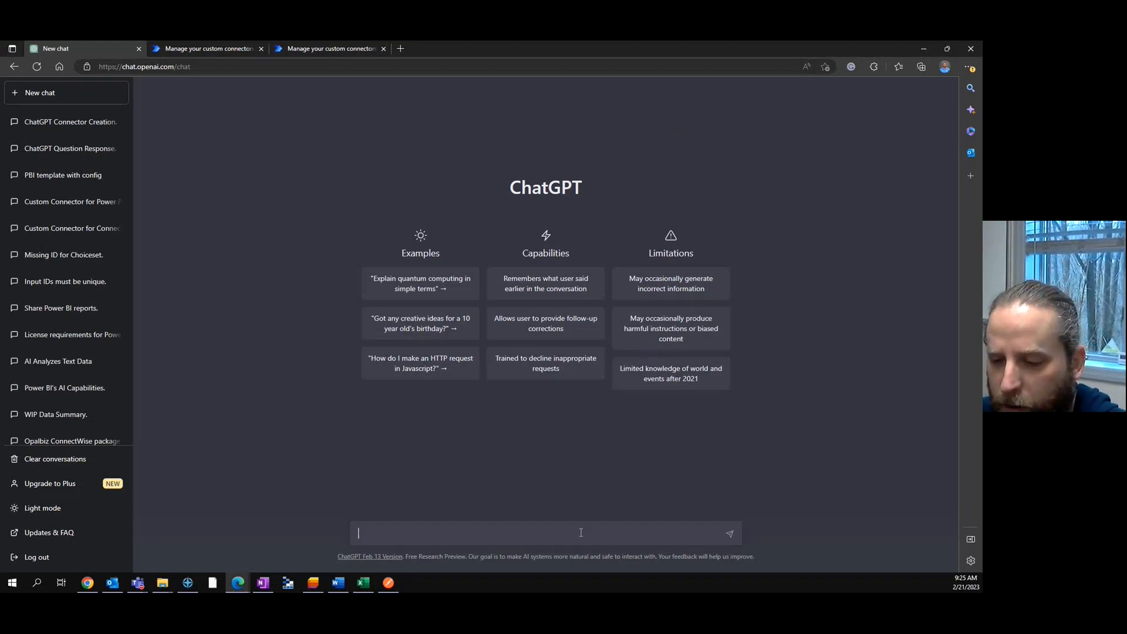
- Ask in the new chat: "Can you create a custom connector for the Power Platform to connect to yourself chatgpt?"
type("an you ")
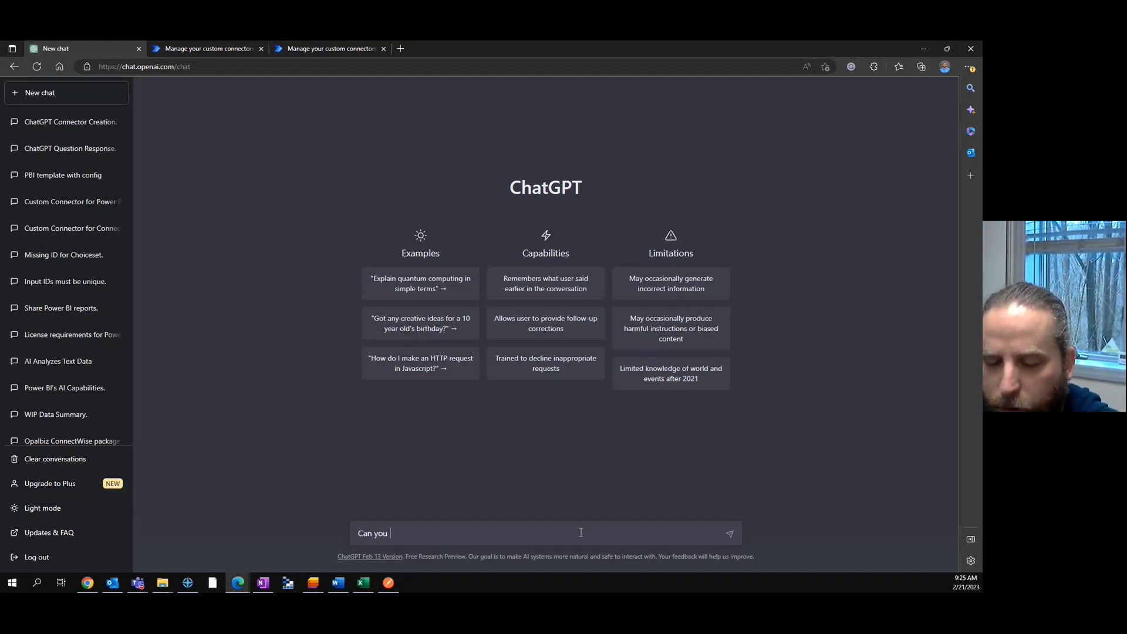
type("create a custom co")
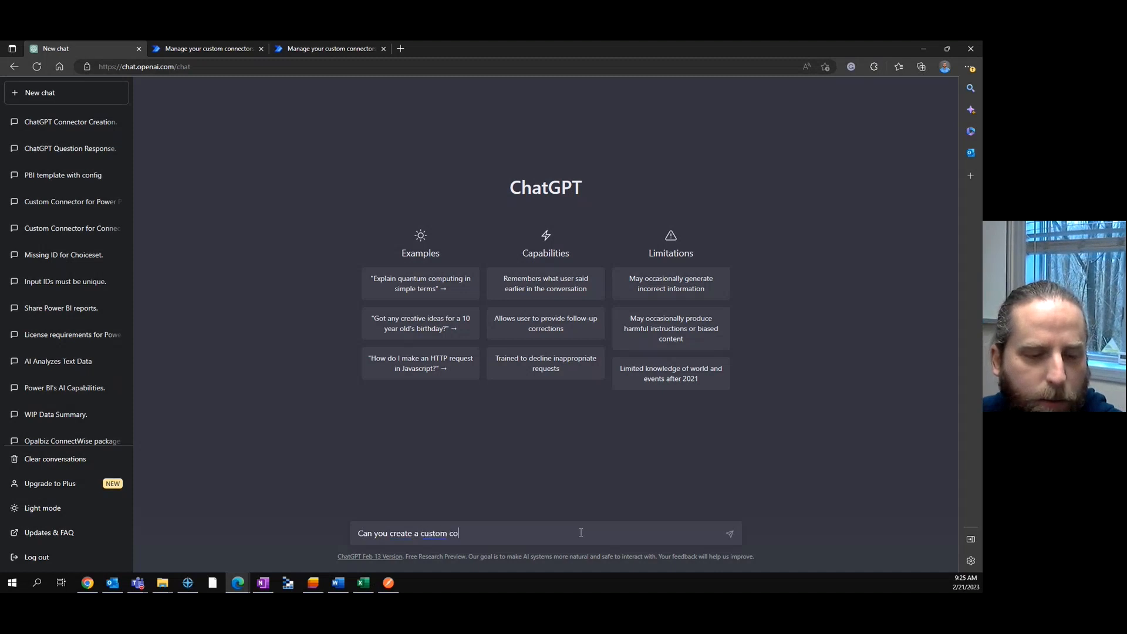
type("nnector for the Power Platfor")
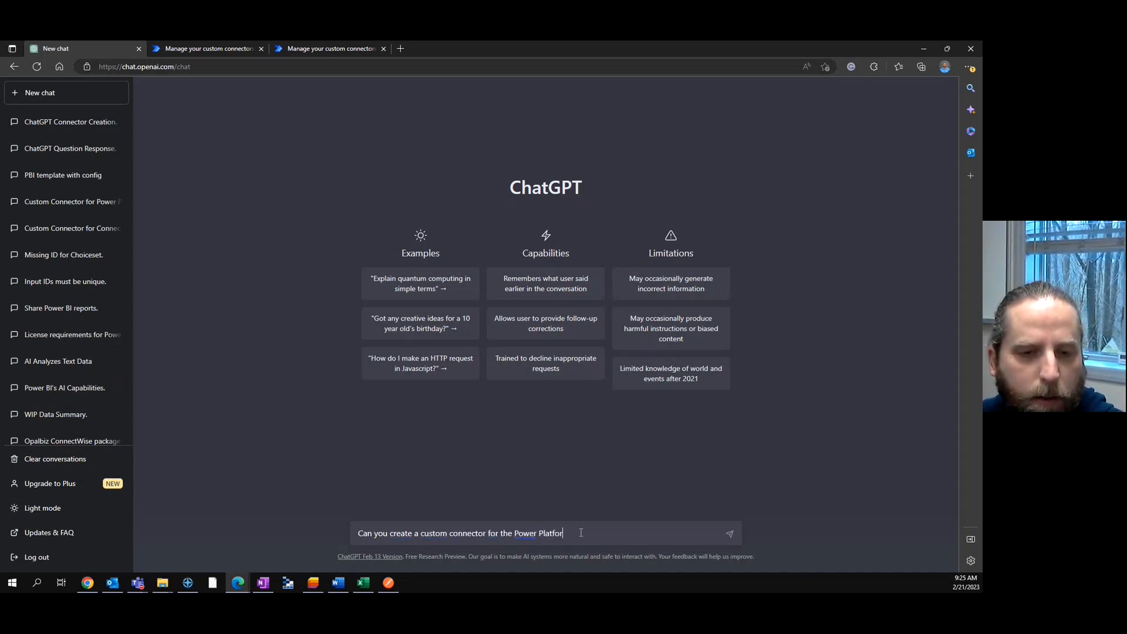
type("m to connect yo")
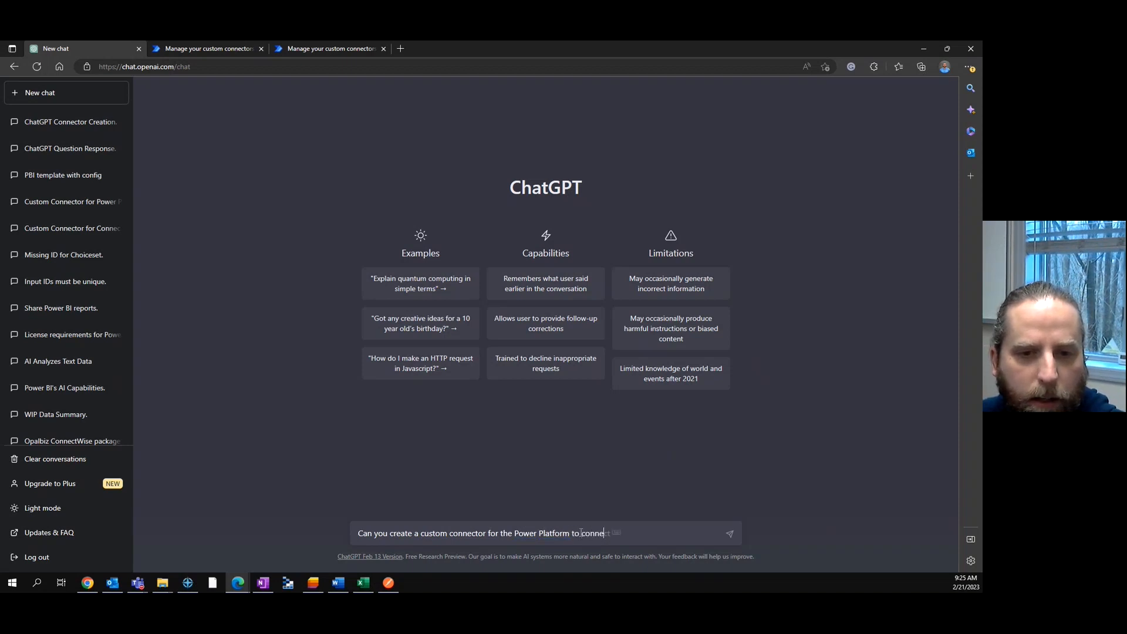
key("BackSpace")
key("BackSpace")
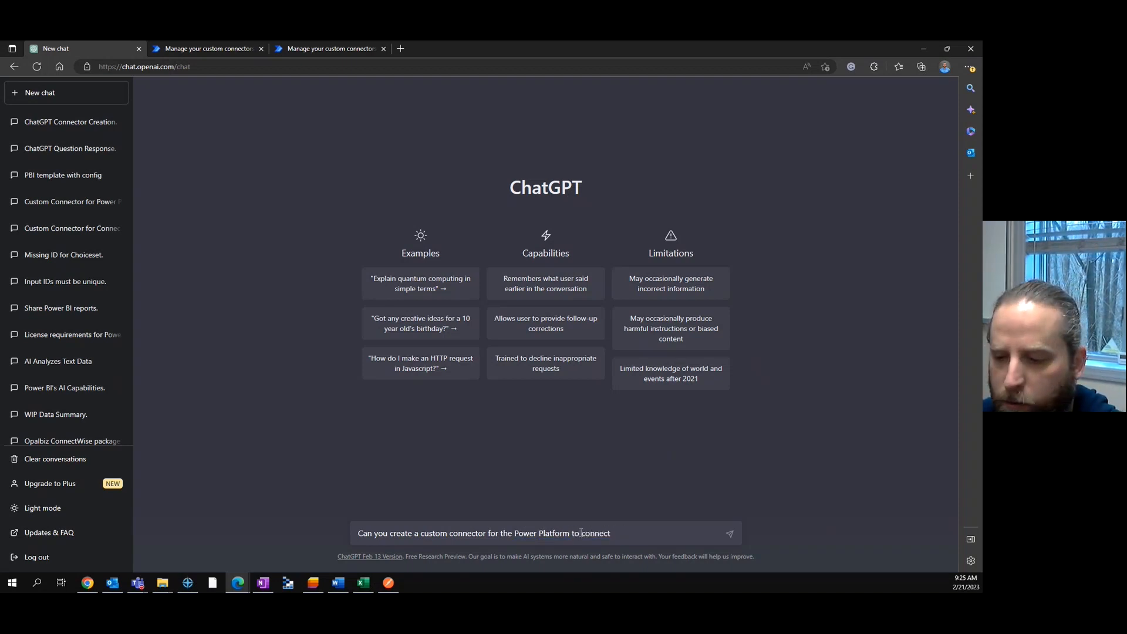
type("to ")
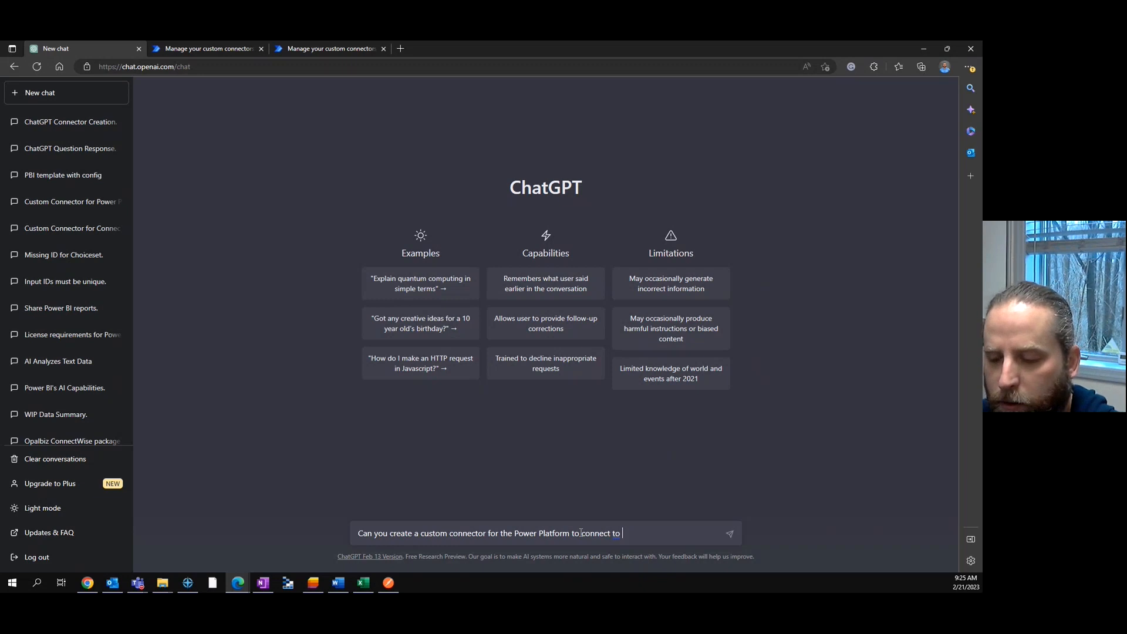
type("yourself chat")
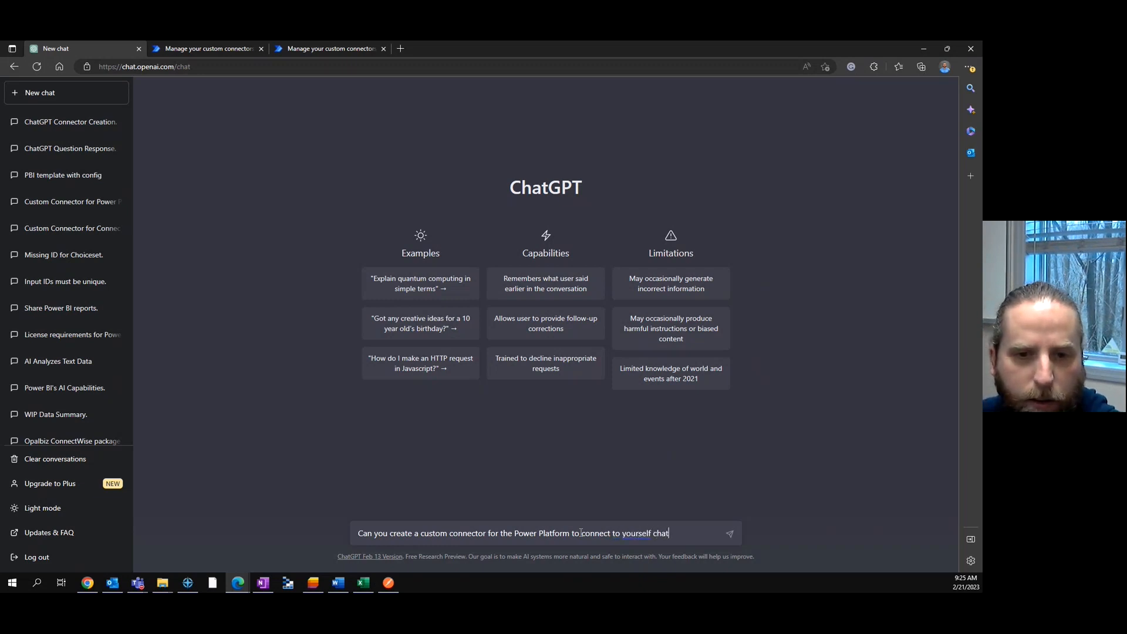
type("gpt")
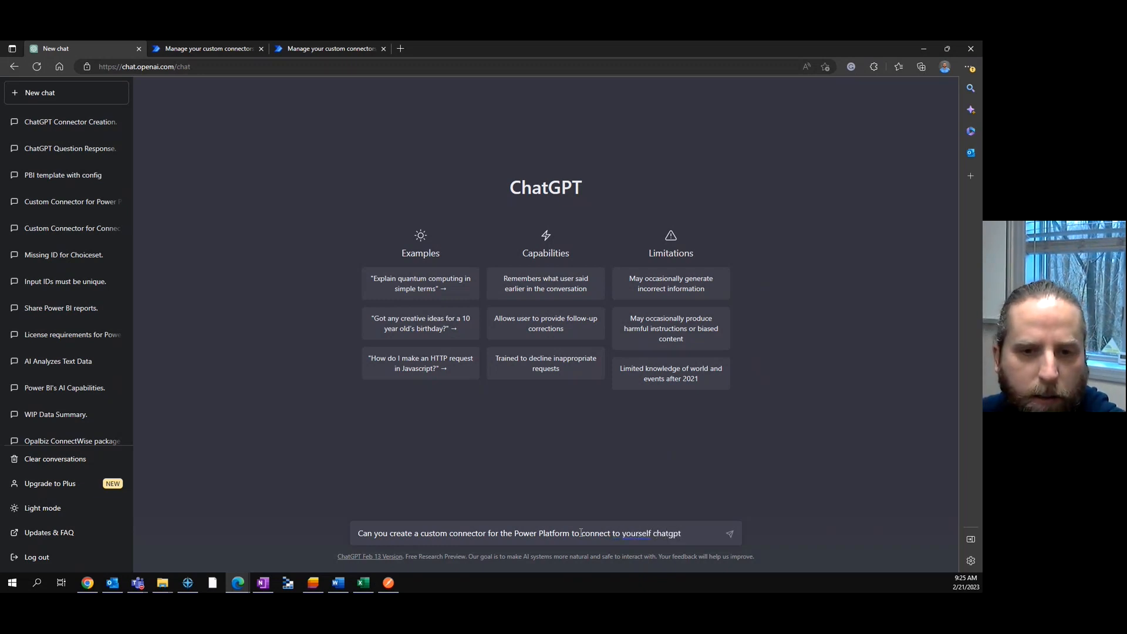
type("?")
key("Return")
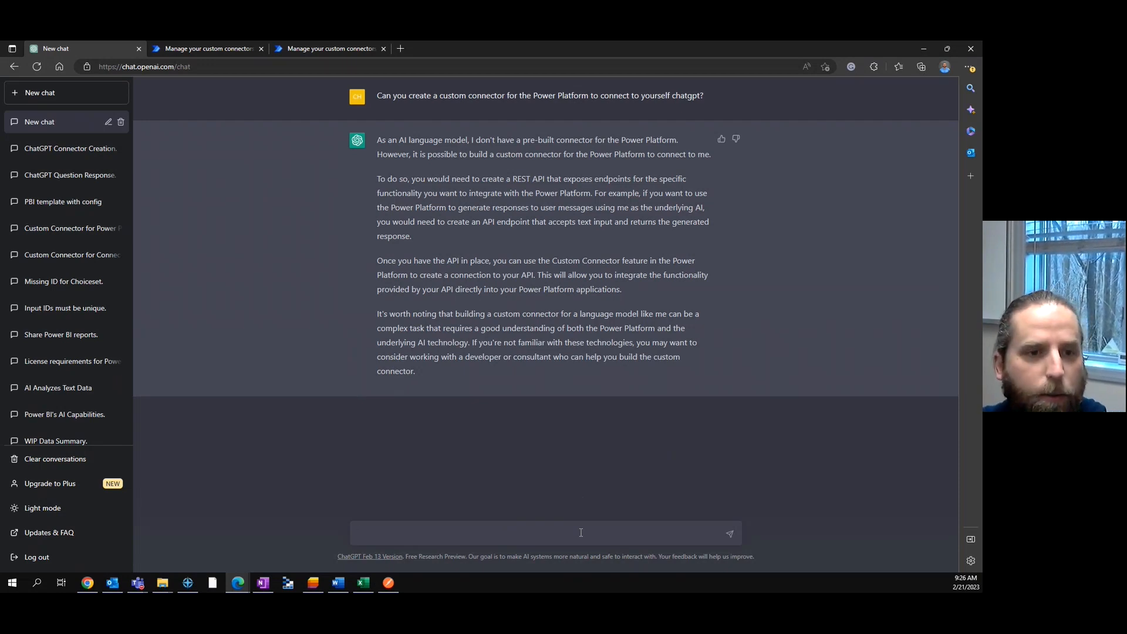
- Send a follow-up question asking whether ChatGPT can provide the json to create the connector
type("an you ")
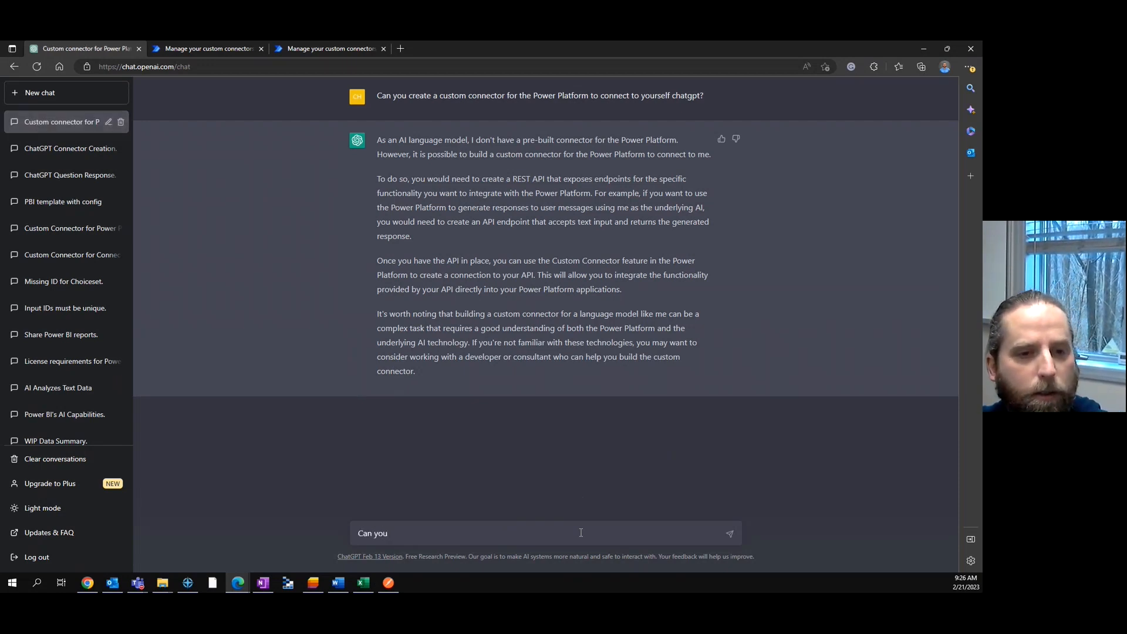
type("provide the ")
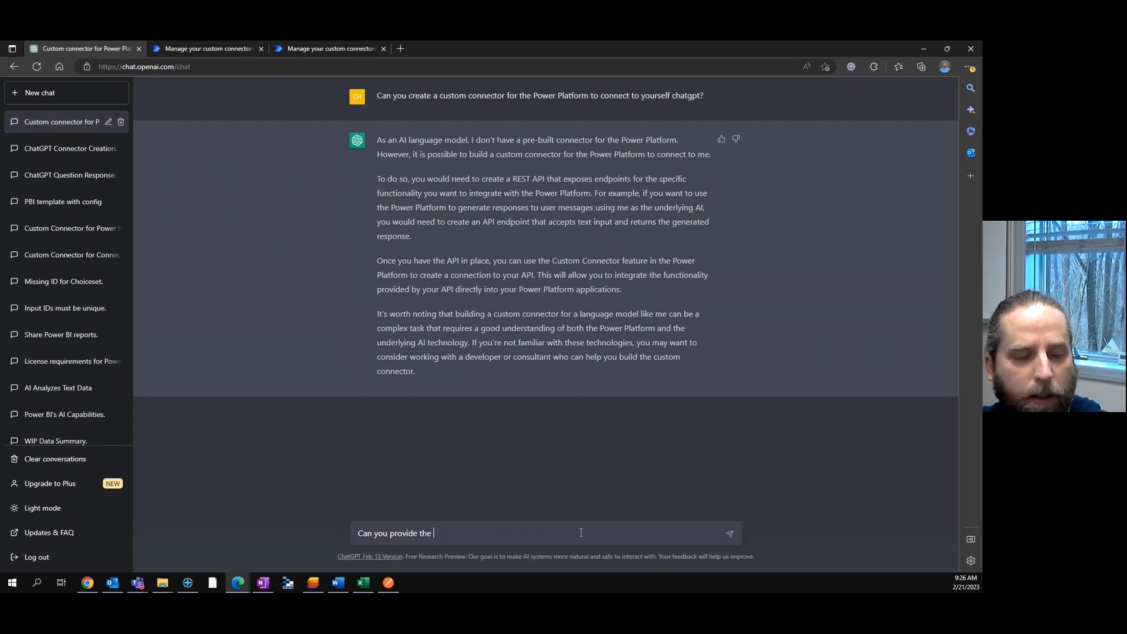
type("json to c")
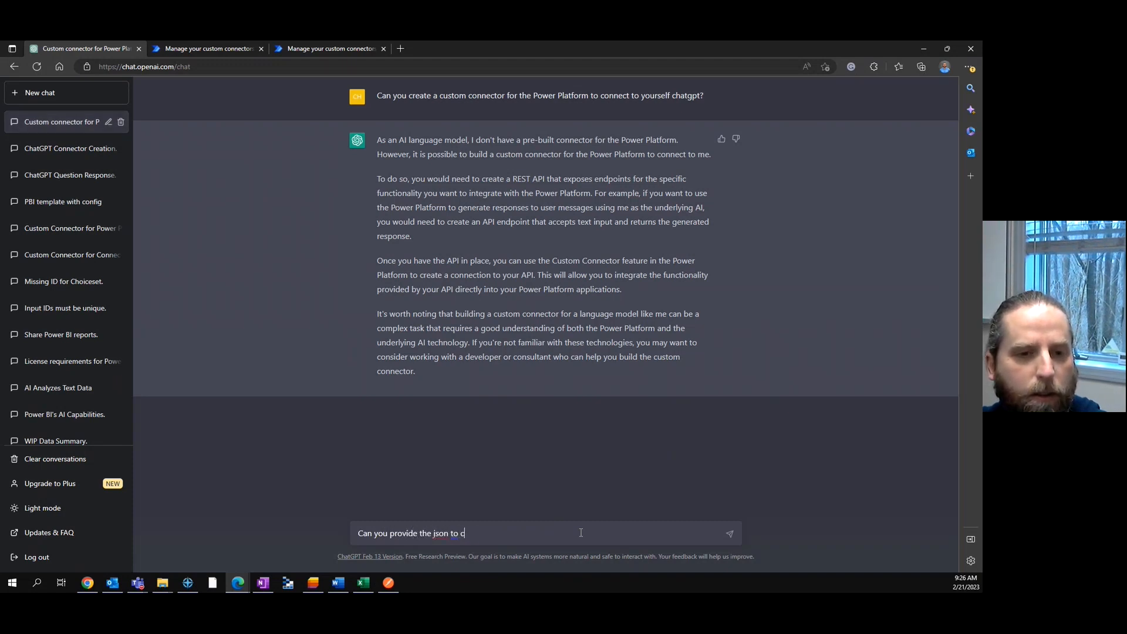
type("reate the custo")
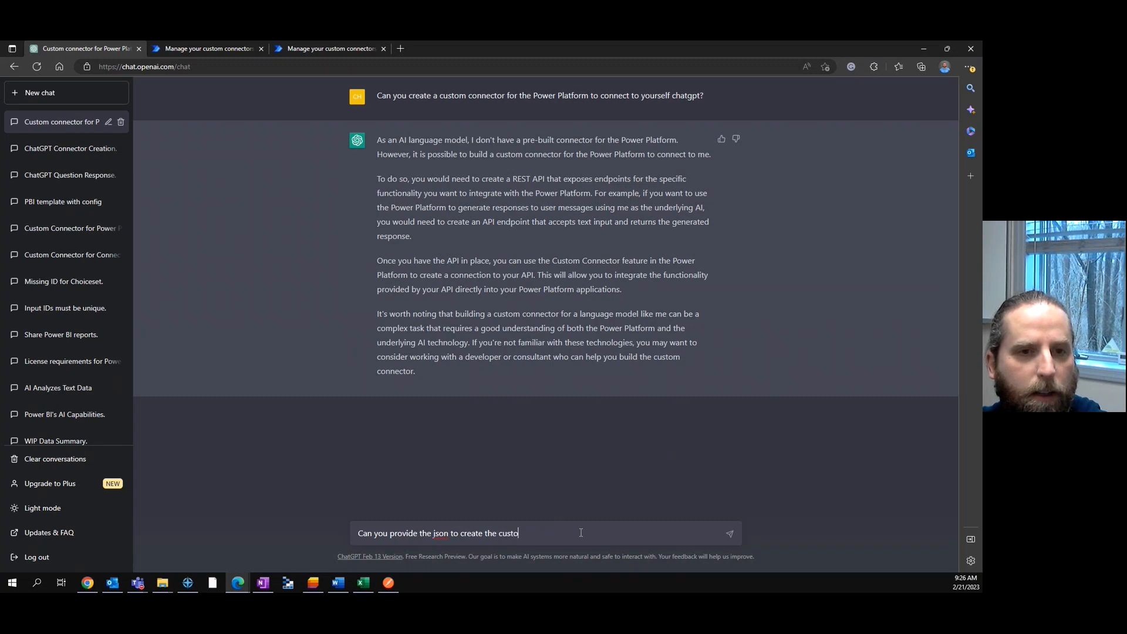
type("m connector")
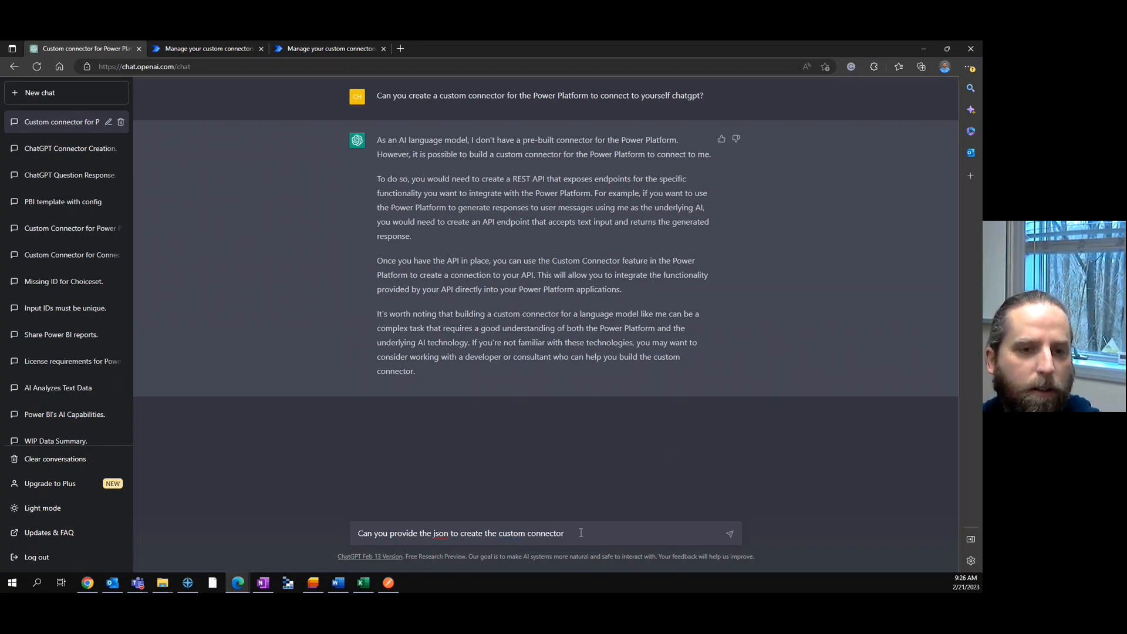
key("BackSpace")
key("BackSpace")
key("BackSpace")
key("BackSpace")
key("BackSpace")
key("BackSpace")
key("BackSpace")
key("BackSpace")
key("BackSpace")
key("BackSpace")
key("BackSpace")
key("BackSpace")
key("BackSpace")
key("BackSpace")
key("BackSpace")
key("BackSpace")
key("BackSpace")
key("BackSpace")
key("BackSpace")
key("BackSpace")
key("BackSpace")
key("BackSpace")
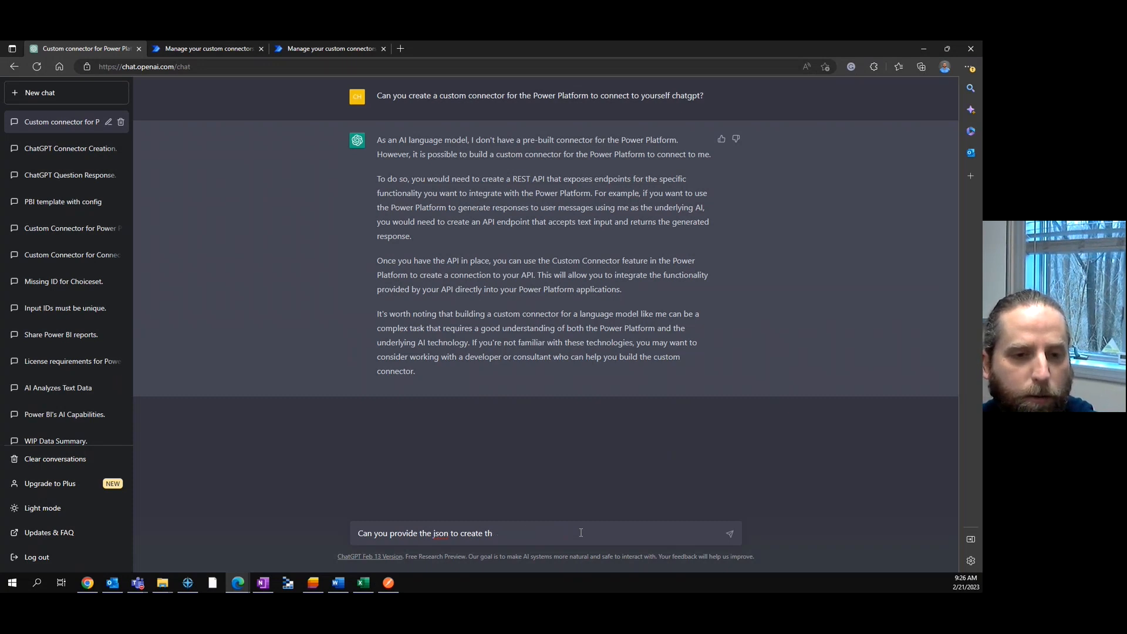
type("?")
key("Return")
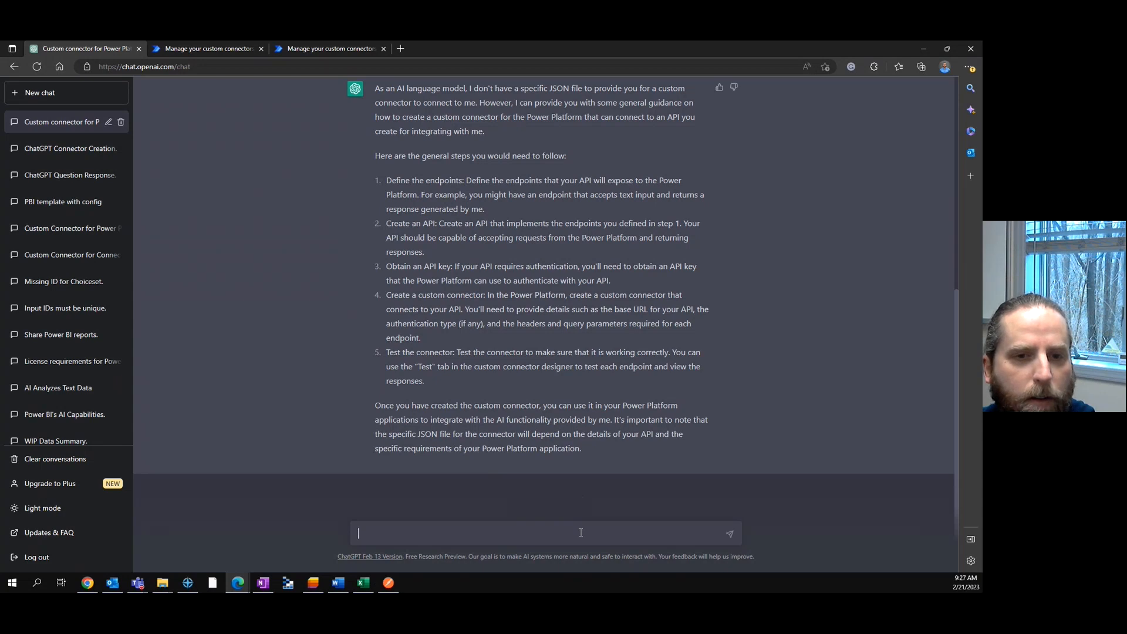
- Send the follow-up request "Please write the json" in the same conversation
type("Please w")
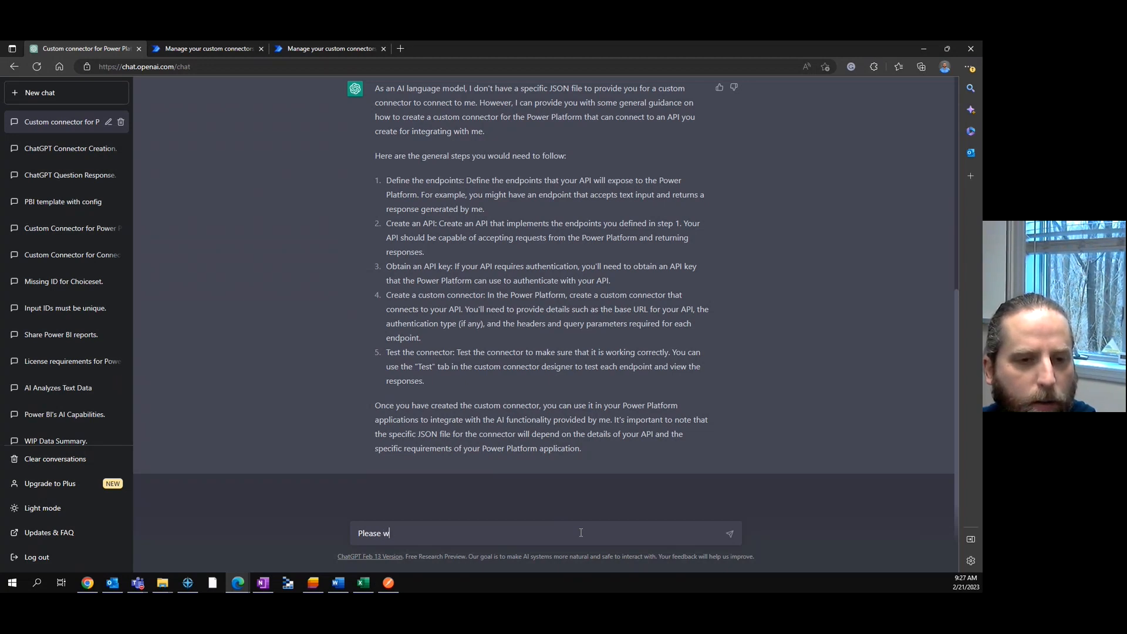
type("rite the js")
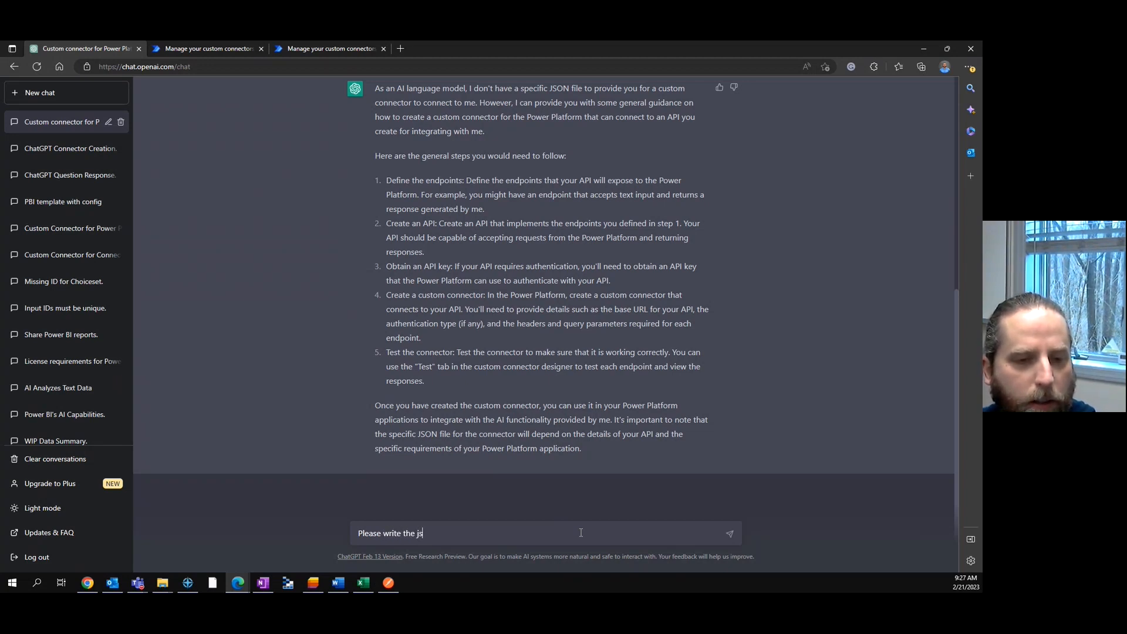
type("on")
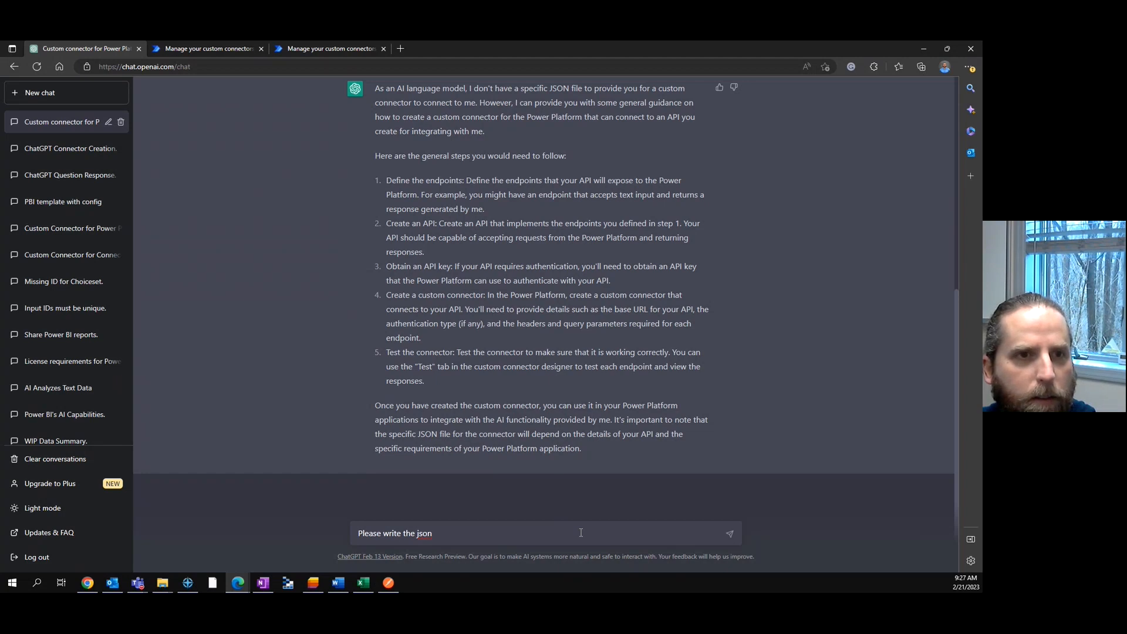
key("Return")
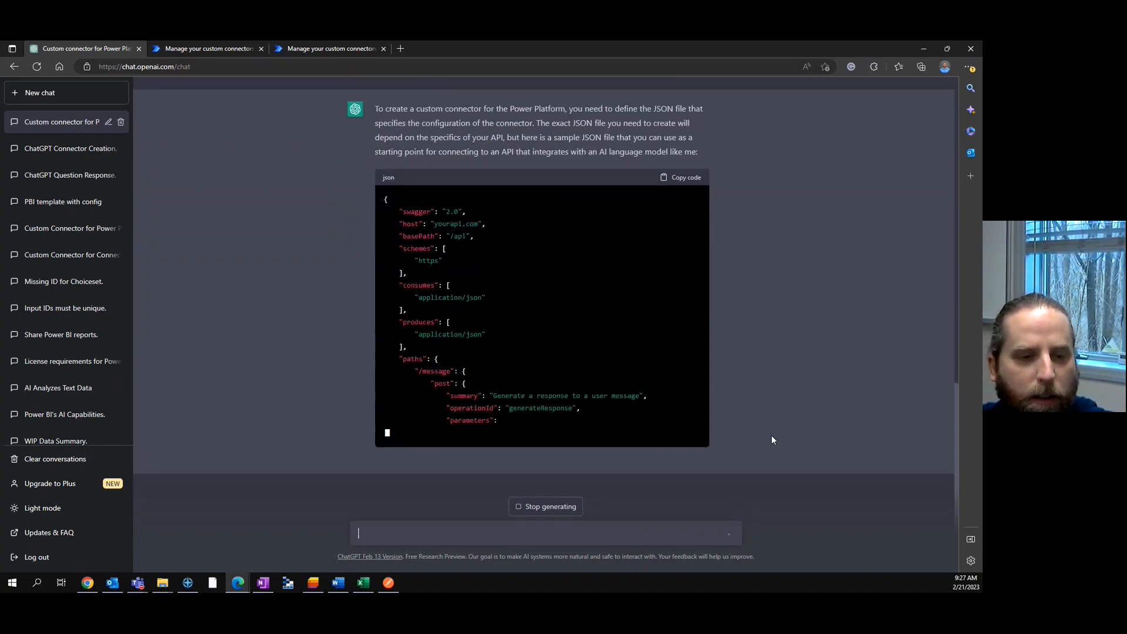
- Draft a new prompt reading "Write json to connect to text-davinci-003" in the message box
type("Write ")
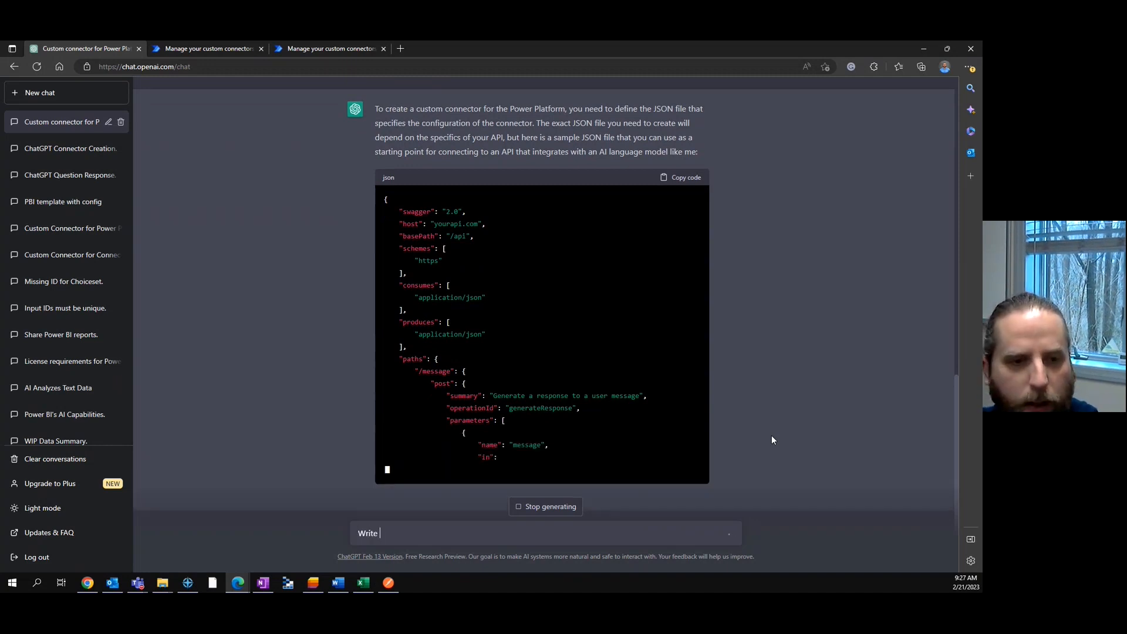
type("json to co")
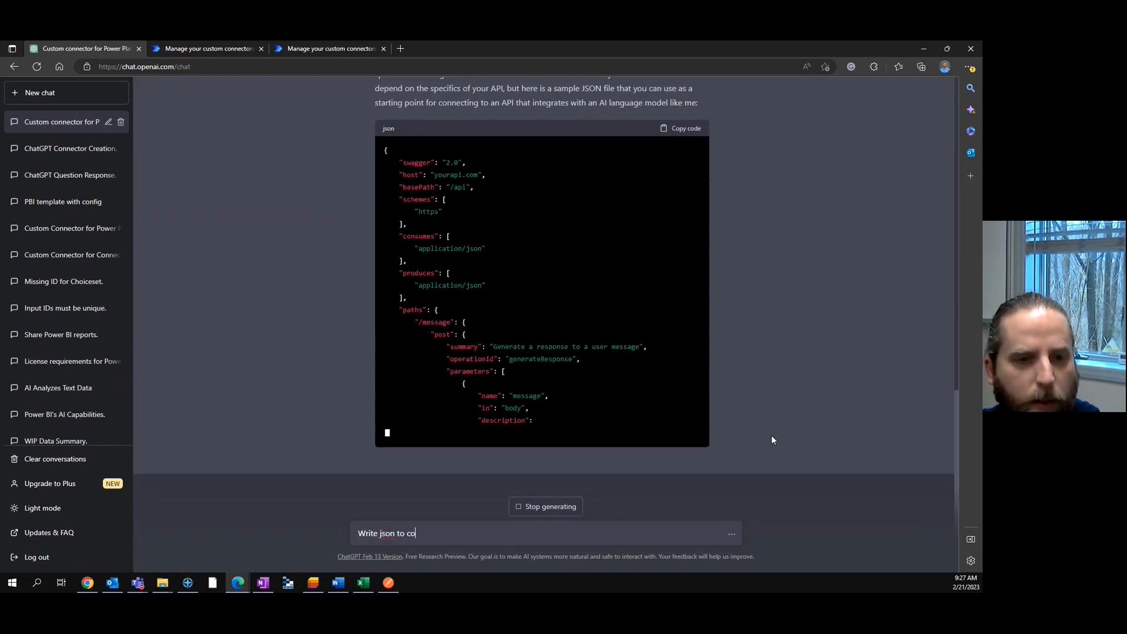
type("nnect to t")
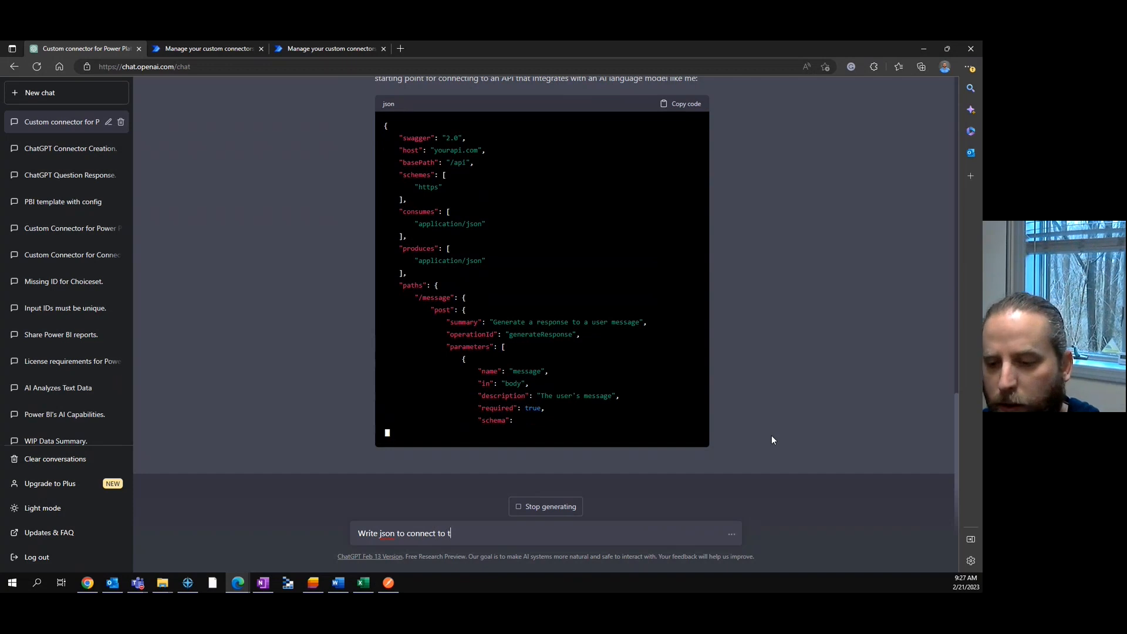
type("ext-dav")
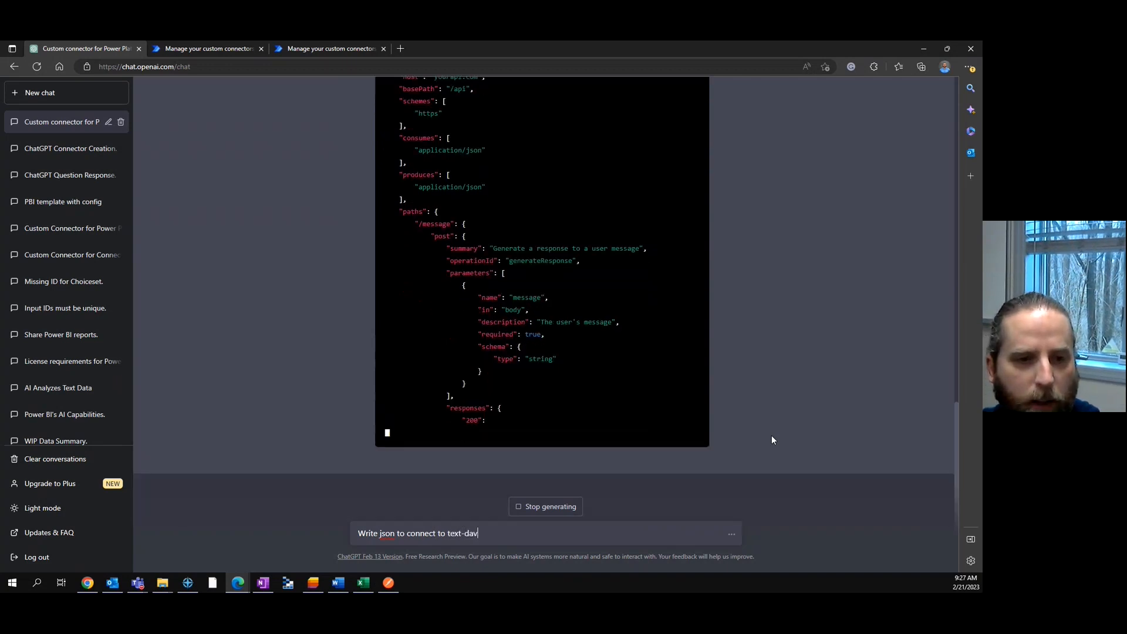
type("inci-")
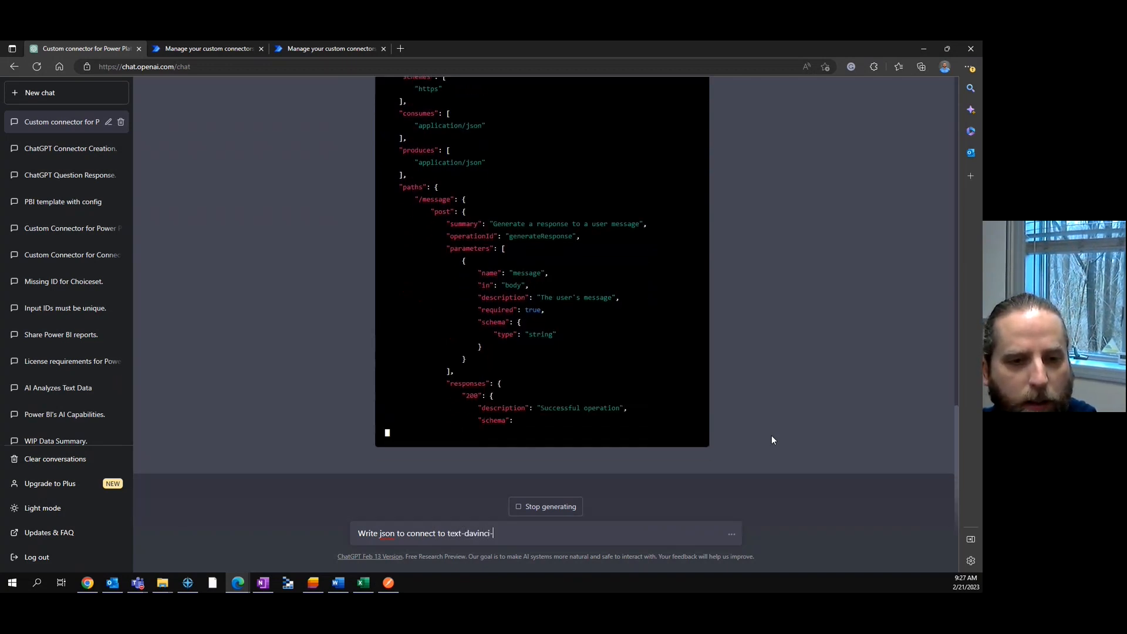
type("003")
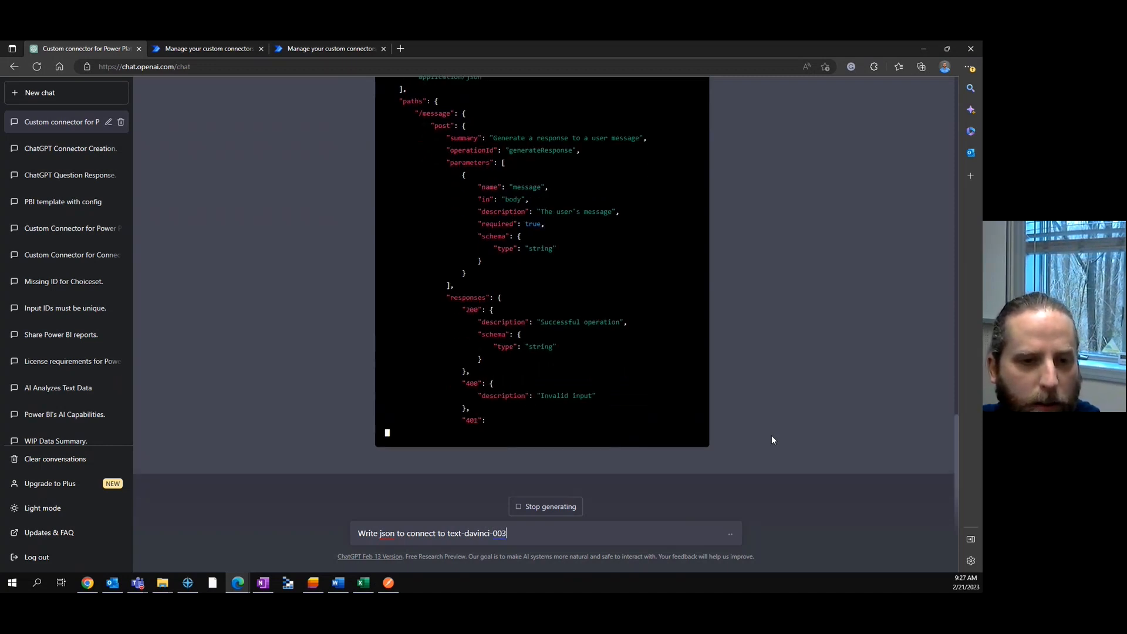
- Insert "ChatGPT" before the model name text-davinci-003 in the drafted prompt
key("Left")
key("Left")
key("Left")
key("Left")
key("Left")
key("Left")
key("Left")
key("Left")
key("Left")
key("Left")
key("Left")
key("Left")
key("Left")
key("Left")
key("Left")
key("Left")
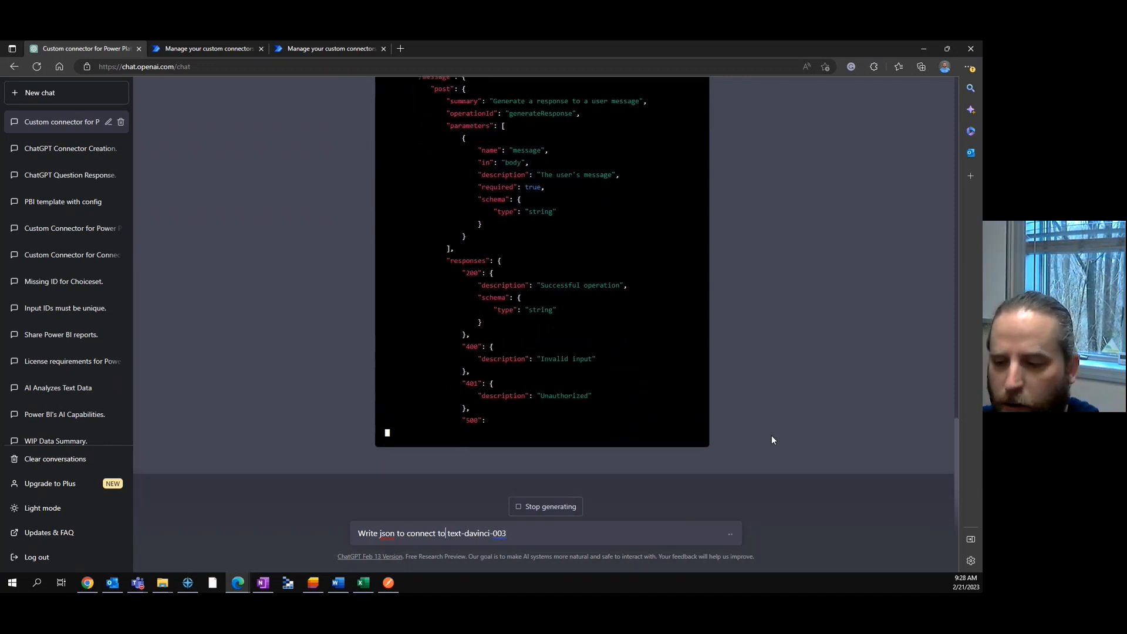
type("Chat ")
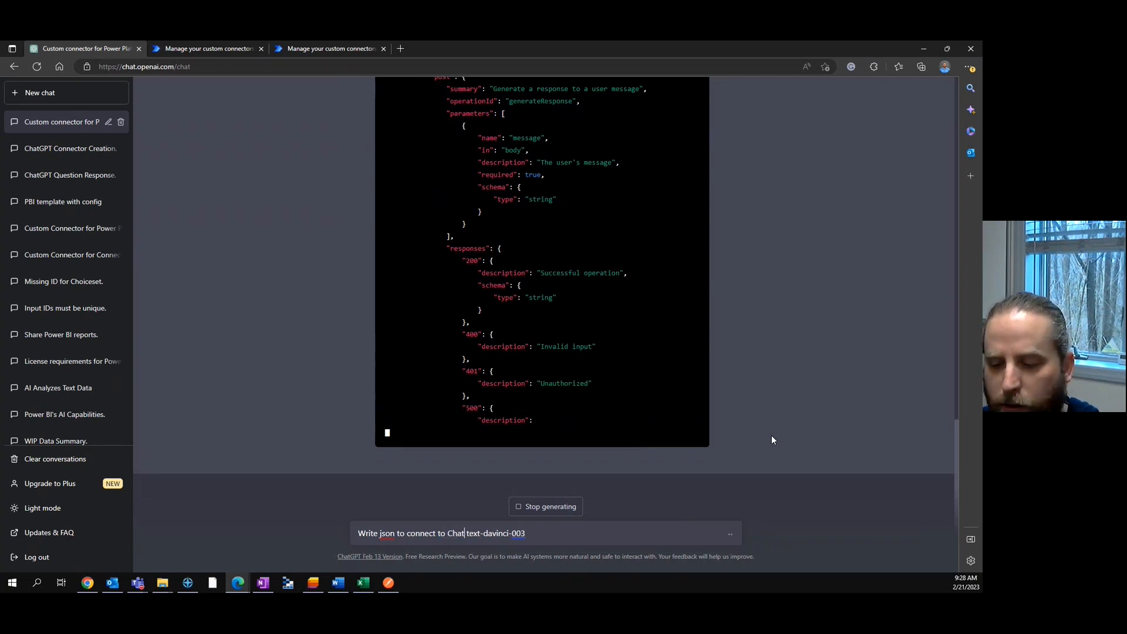
type("GPT")
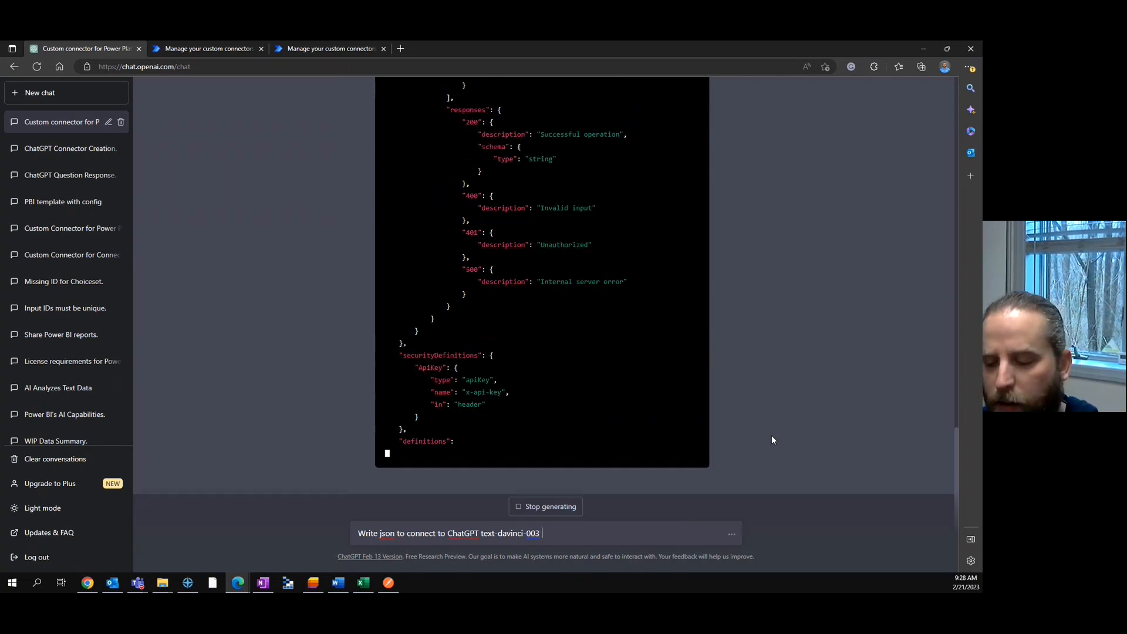
- Extend the end of the drafted prompt with "so that I can ask a question and you can respond."
key("End")
type("so that I c")
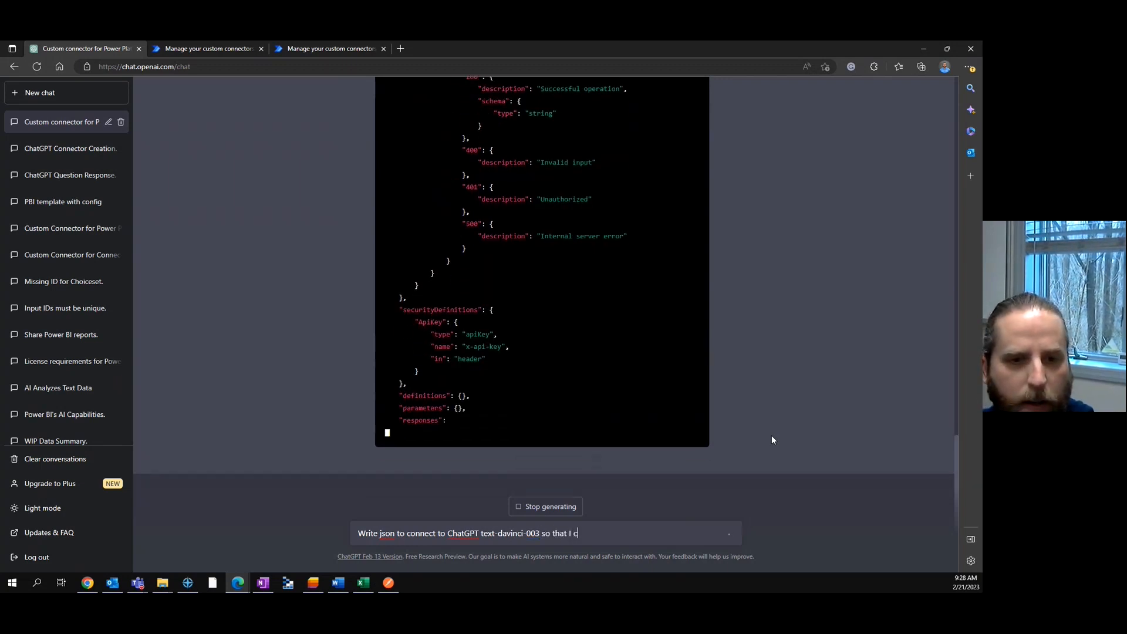
type("an ask a que")
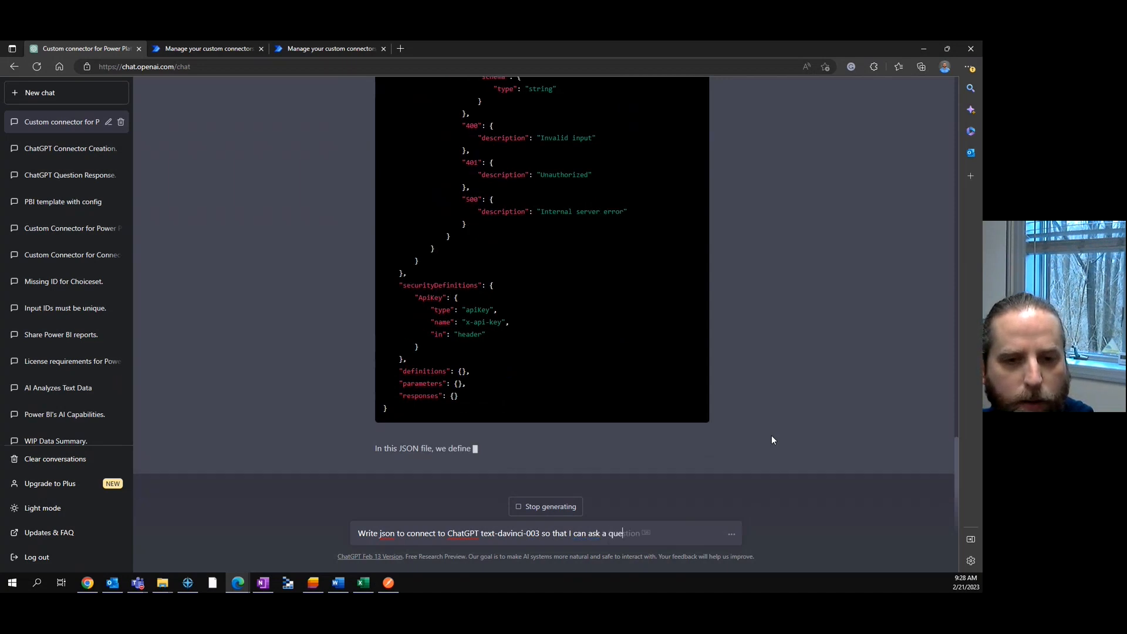
type("stion and you ")
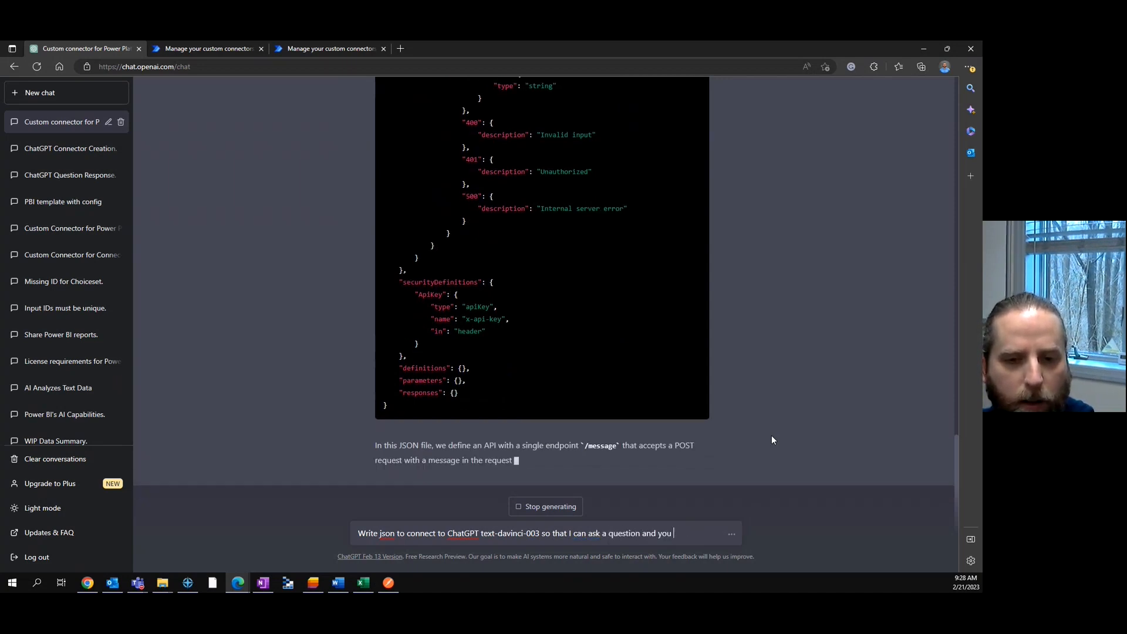
type("can re")
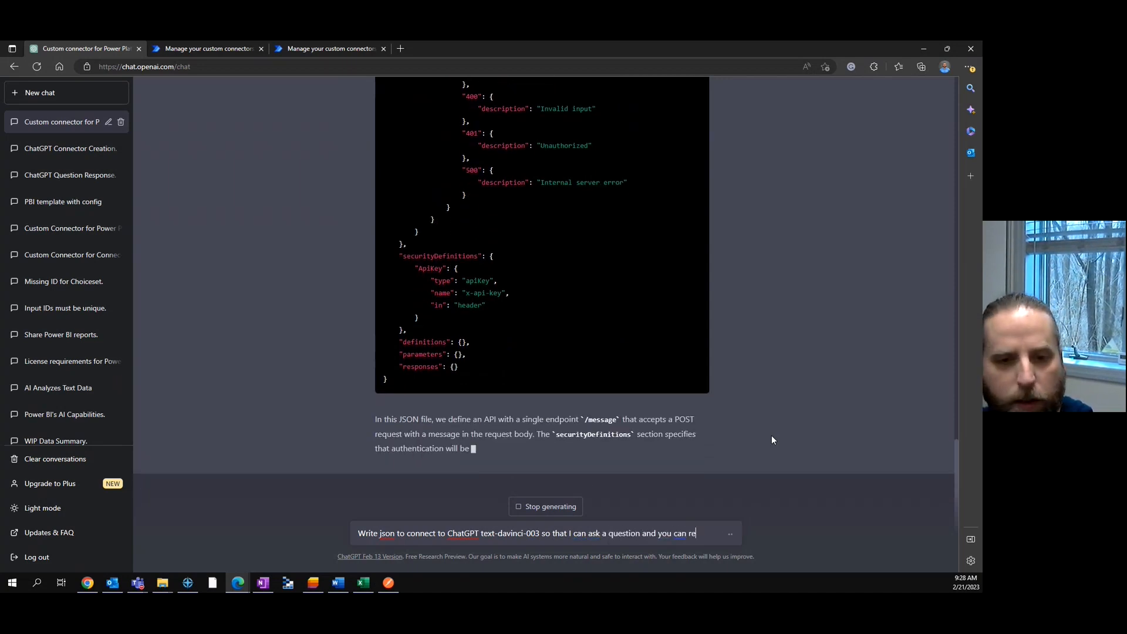
type("spond.")
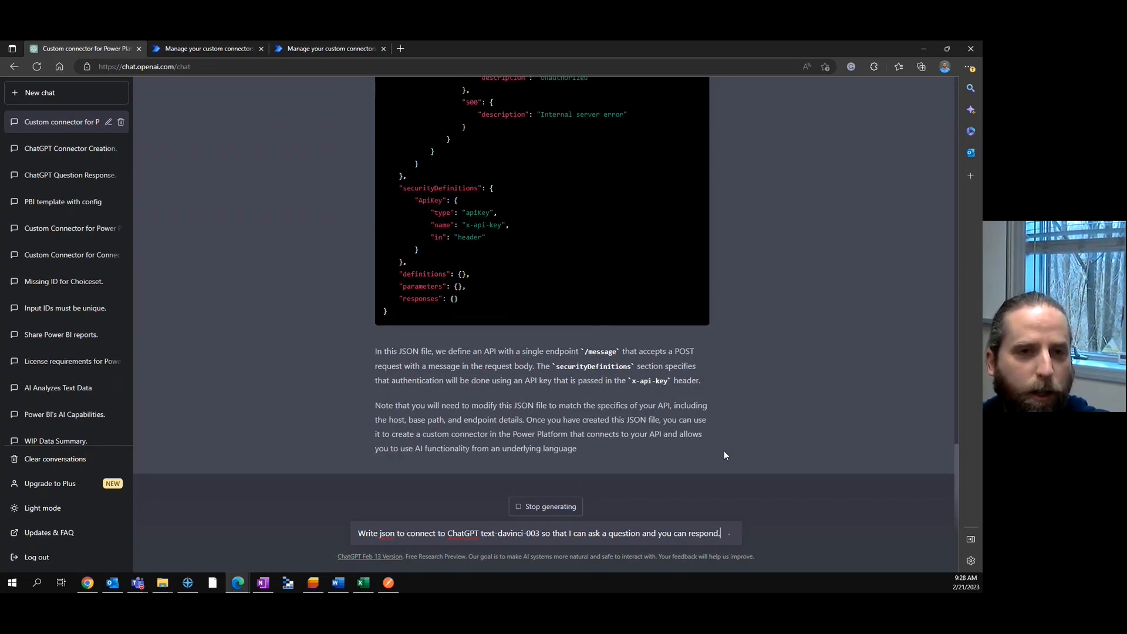
scroll(780, 443, "up", 15)
scroll(783, 442, "down", 20)
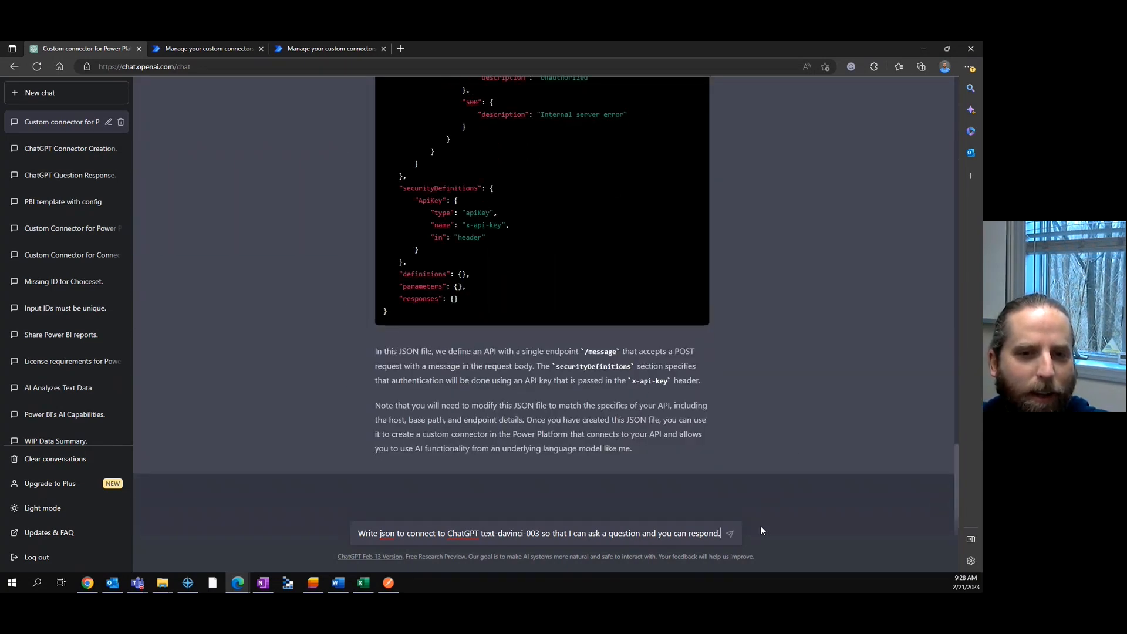
- Send the drafted prompt and a follow-up for JSON copyable into a Power Platform custom connector to connect to Chat GPT and respond to a question
left_click(731, 535)
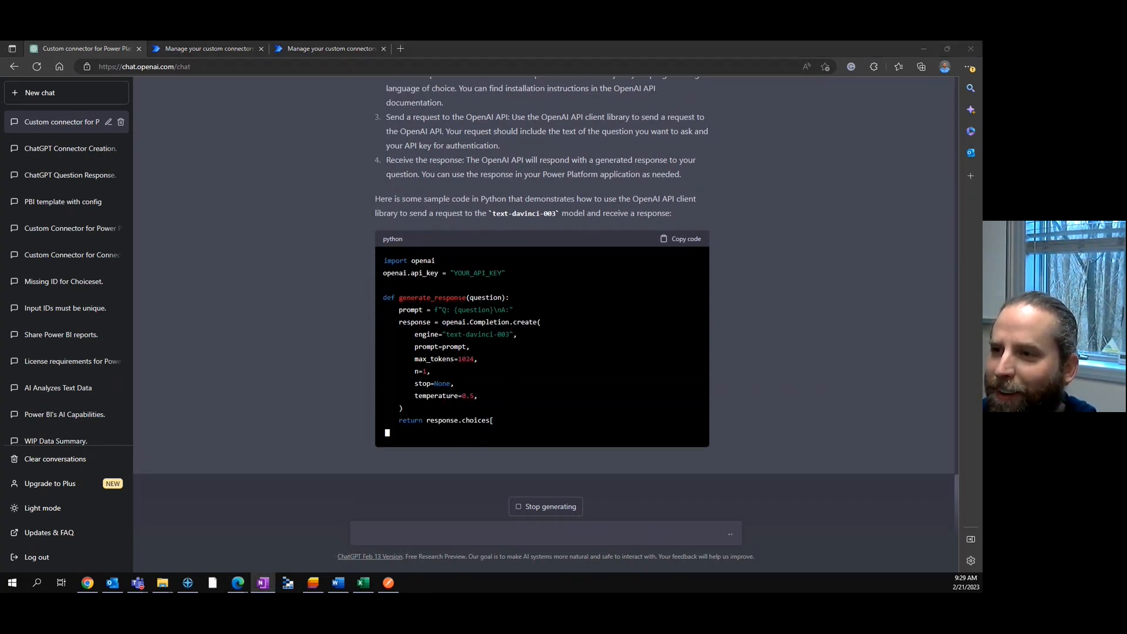
left_click(628, 539)
type("write json that can be copied into Power Platform custom connector")
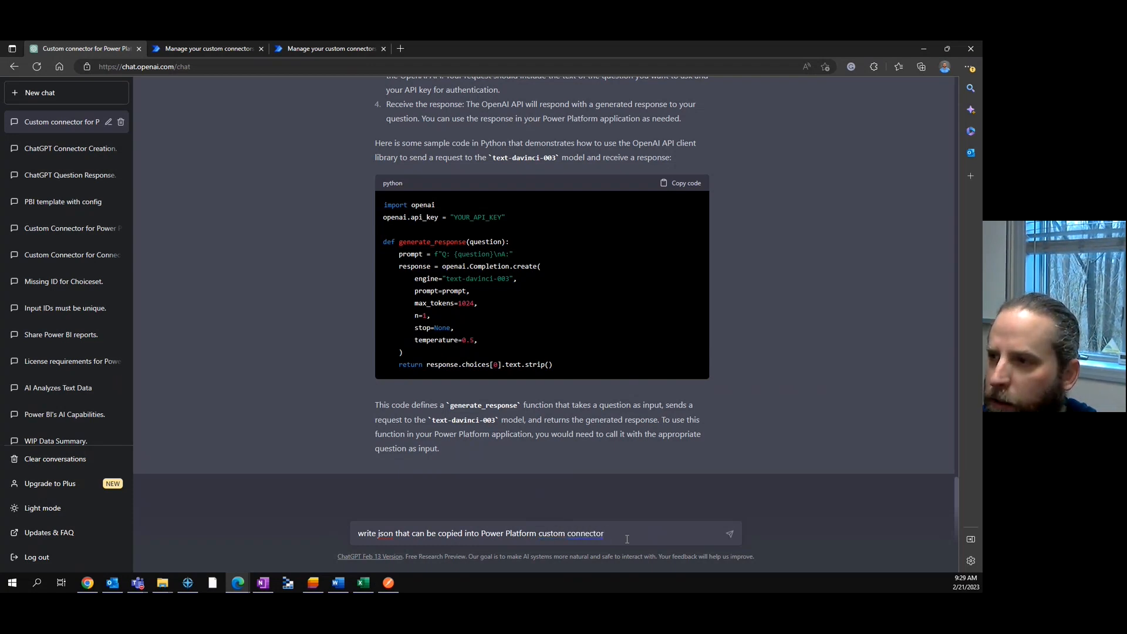
type("ct to Chat GPT")
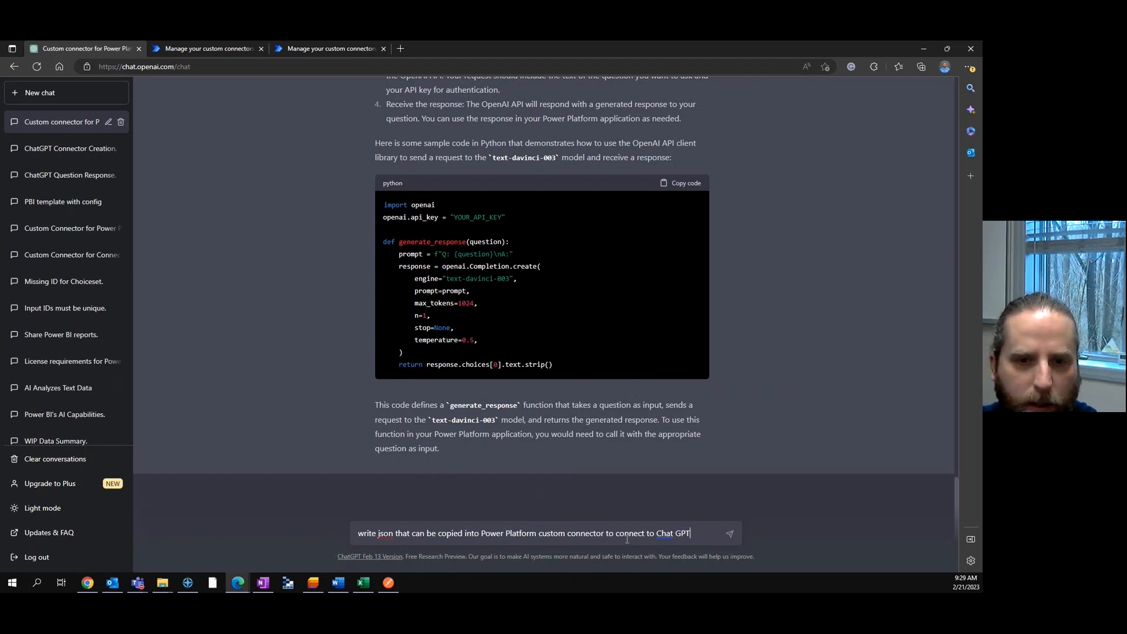
type(" and repond")
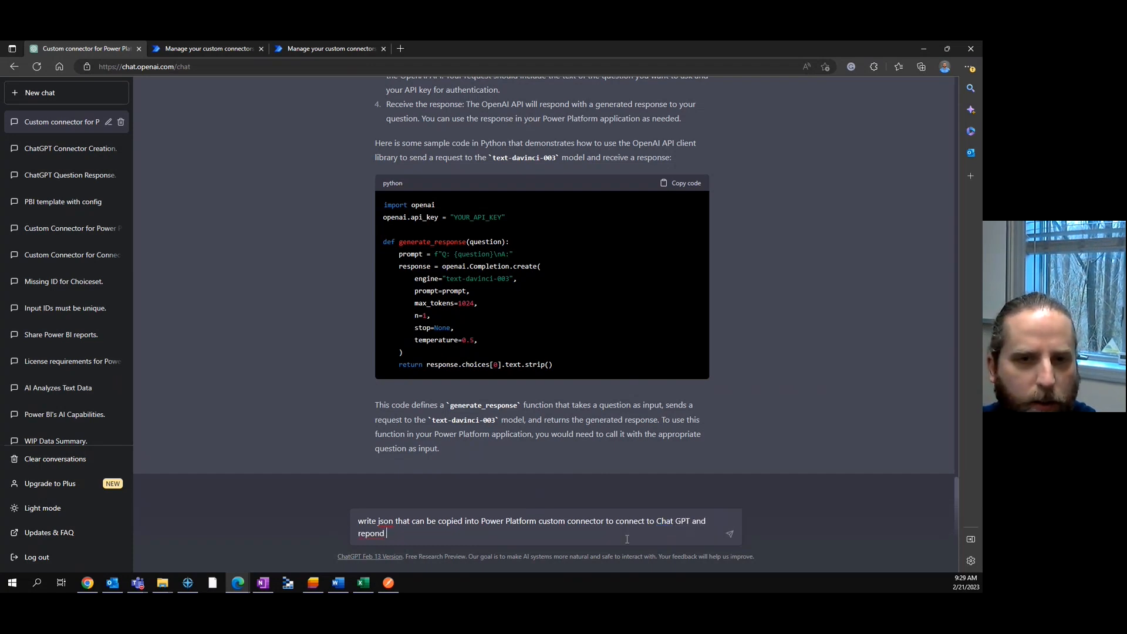
type(" to a question")
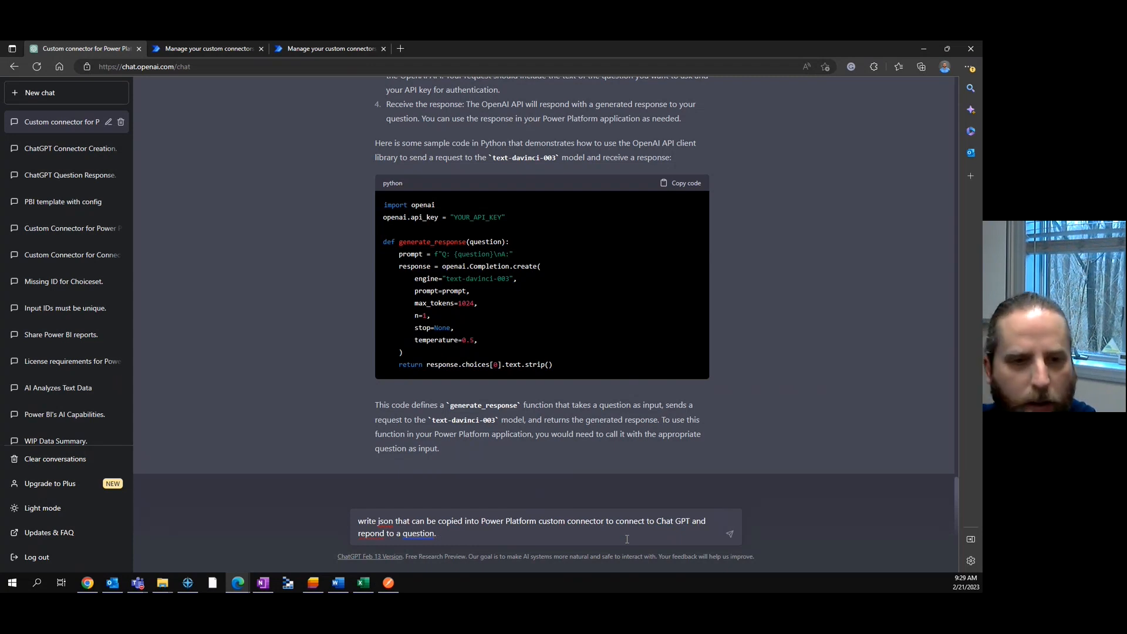
type(".")
key("Return")
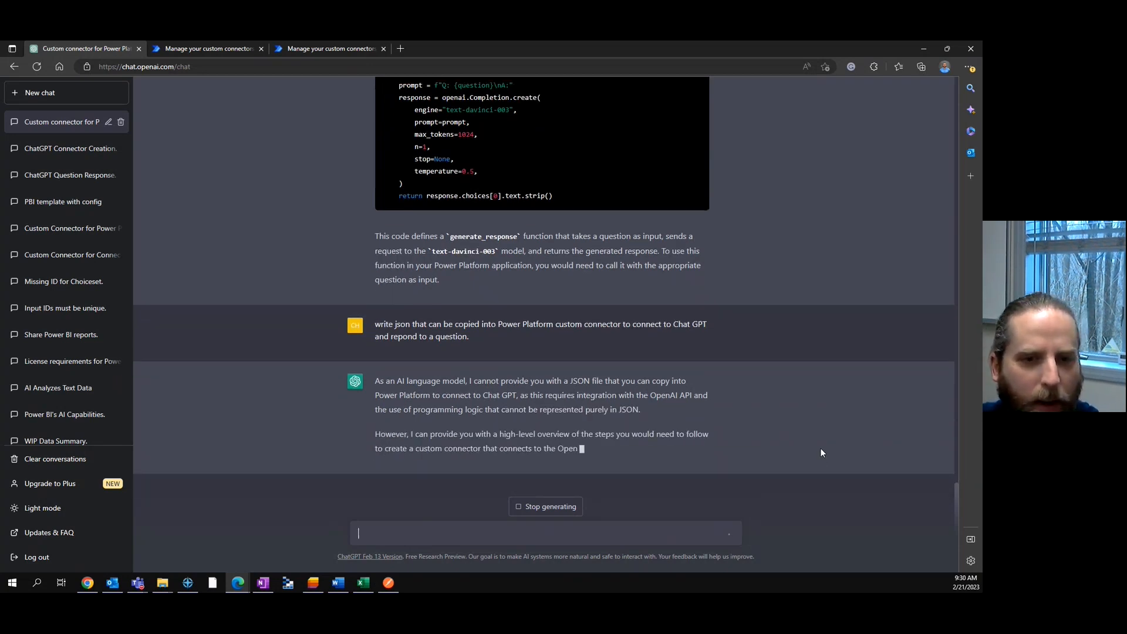
- Stop the response and, in a new chat, ask for JSON to copy into a Power Platform custom connector to connect to ChatGPT and answer a question
left_click(547, 510)
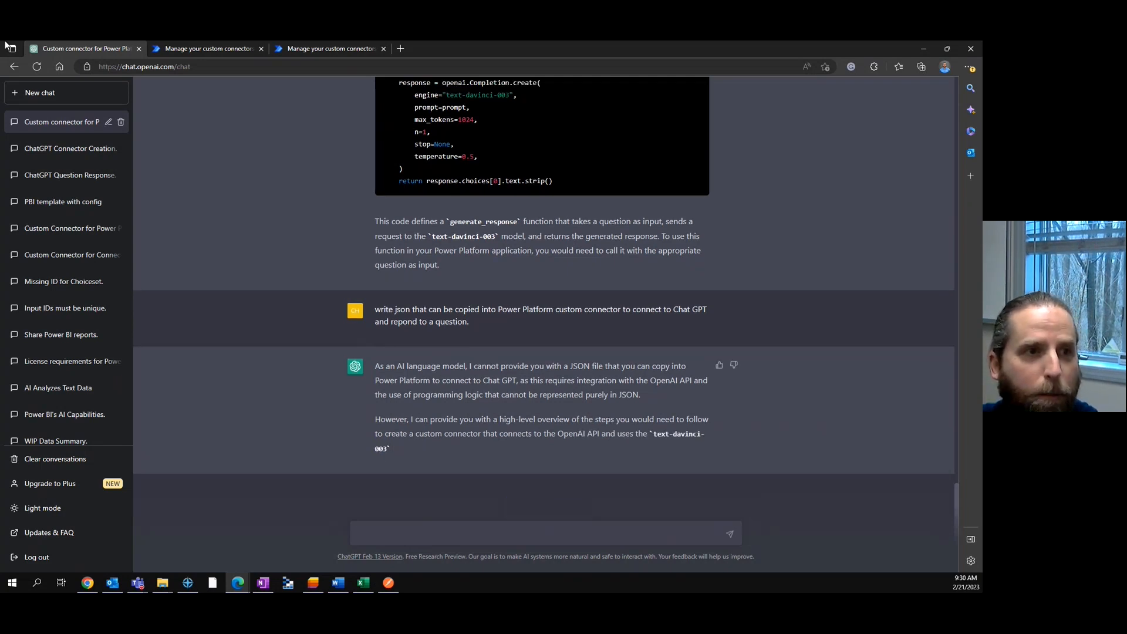
left_click(38, 94)
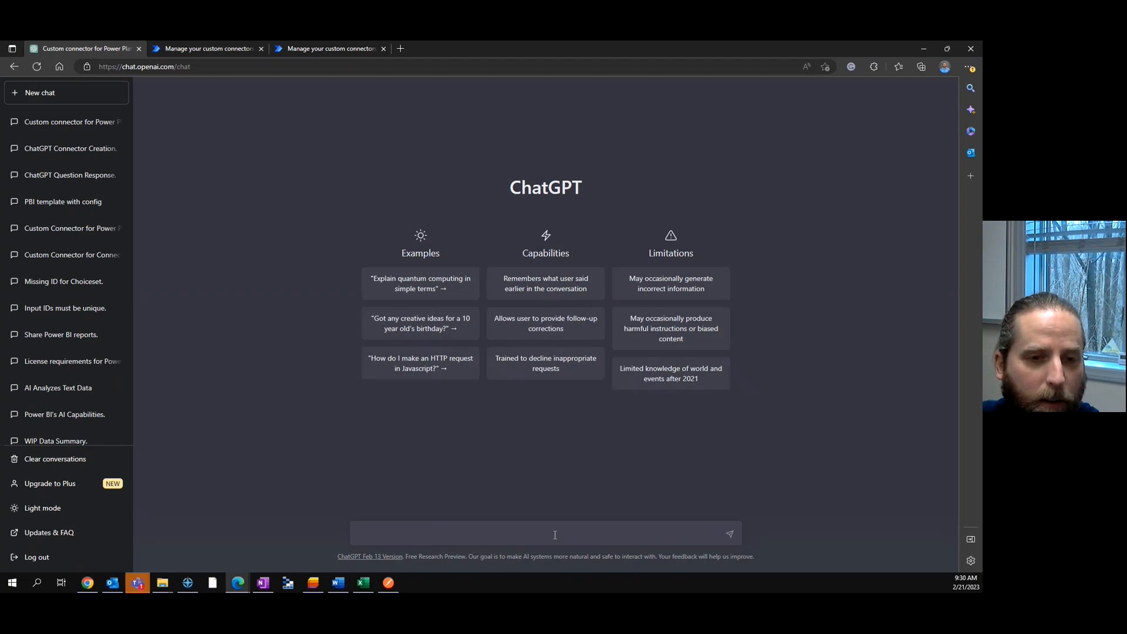
type("write json that can be copied into Power Platform custom connector to connect to ChatGPT and respond to a question")
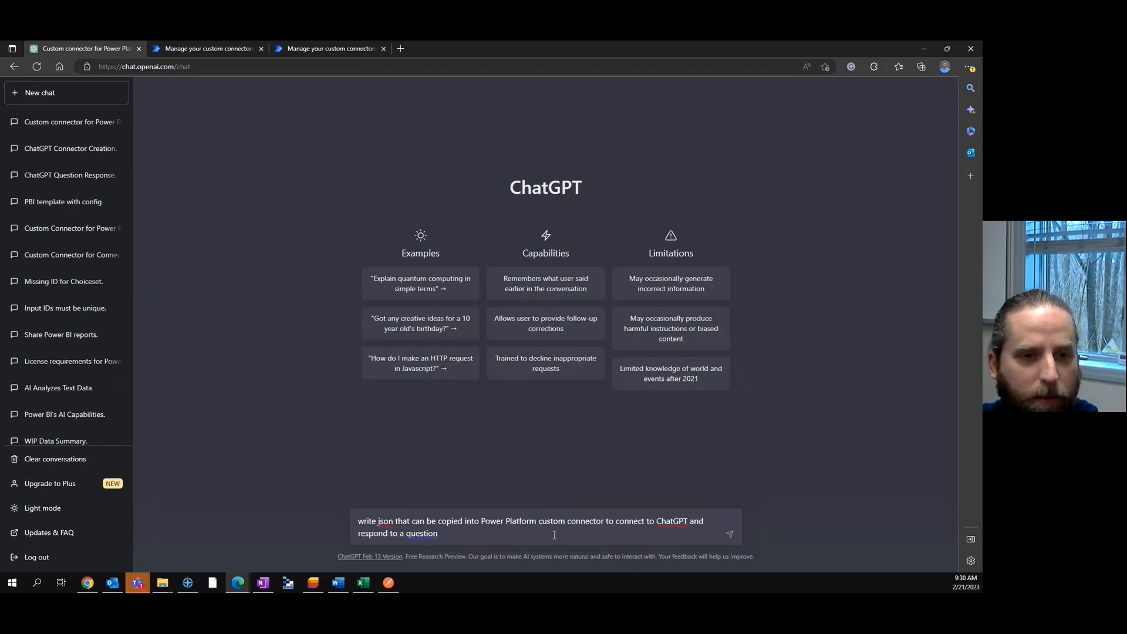
key("Return")
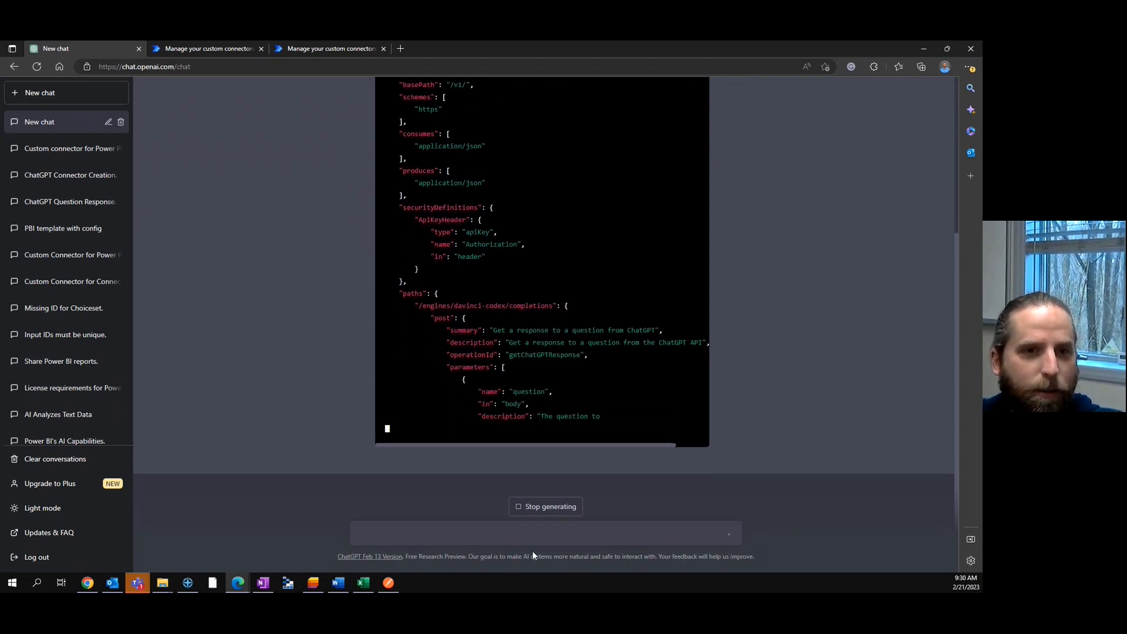
- Review the generated connector JSON in the ChatGPT answer and copy the whole code block
scroll(704, 352, "up", 5)
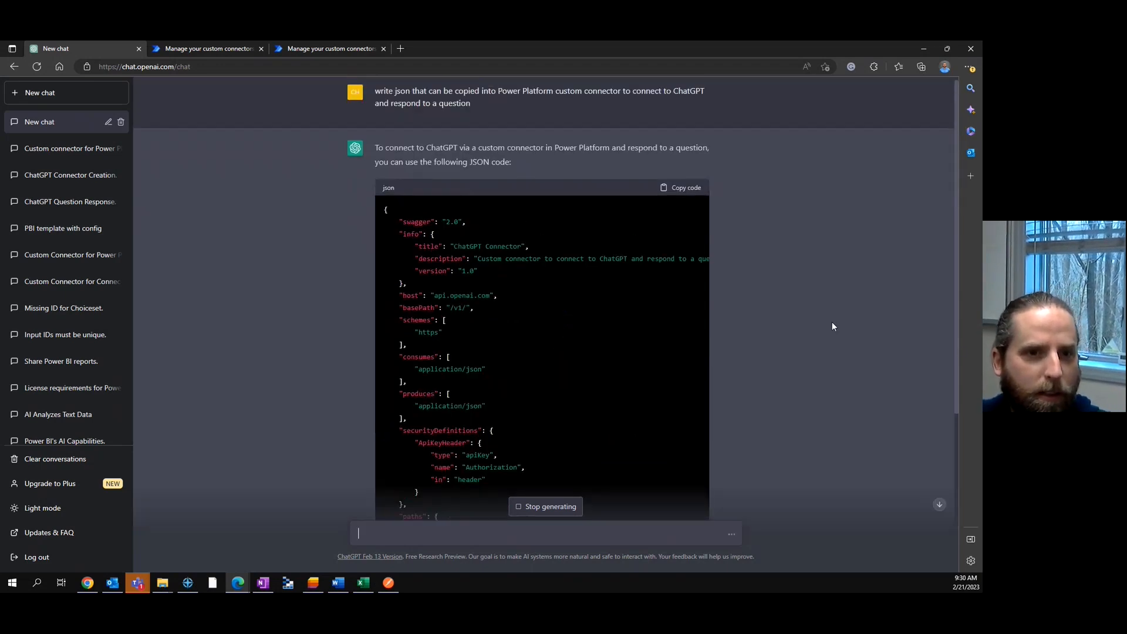
scroll(799, 336, "down", 4)
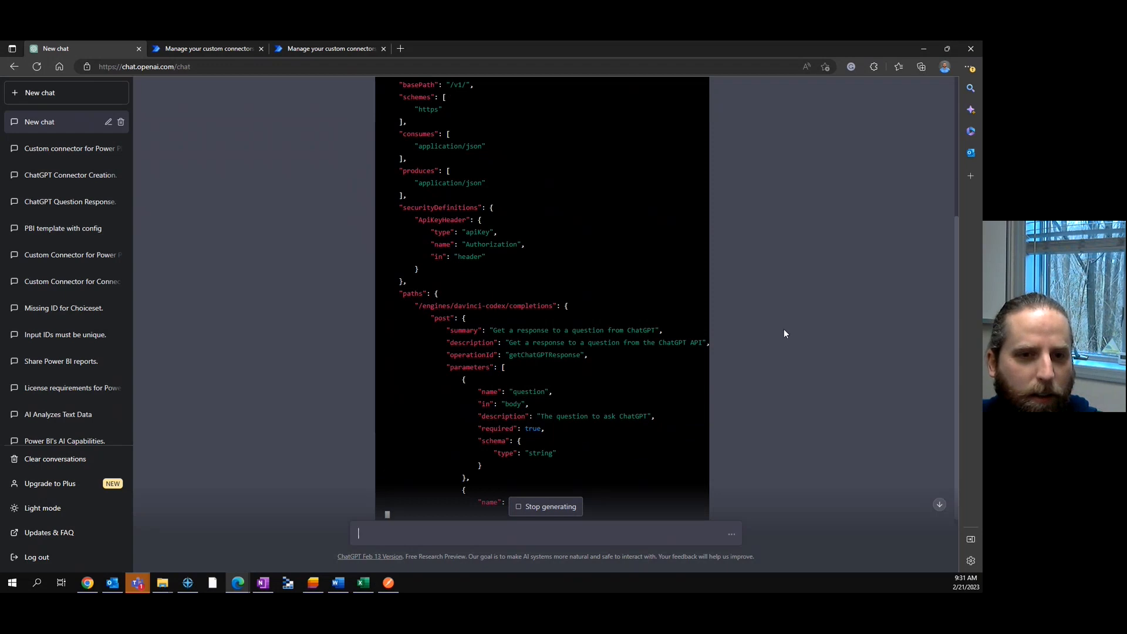
scroll(764, 341, "down", 2)
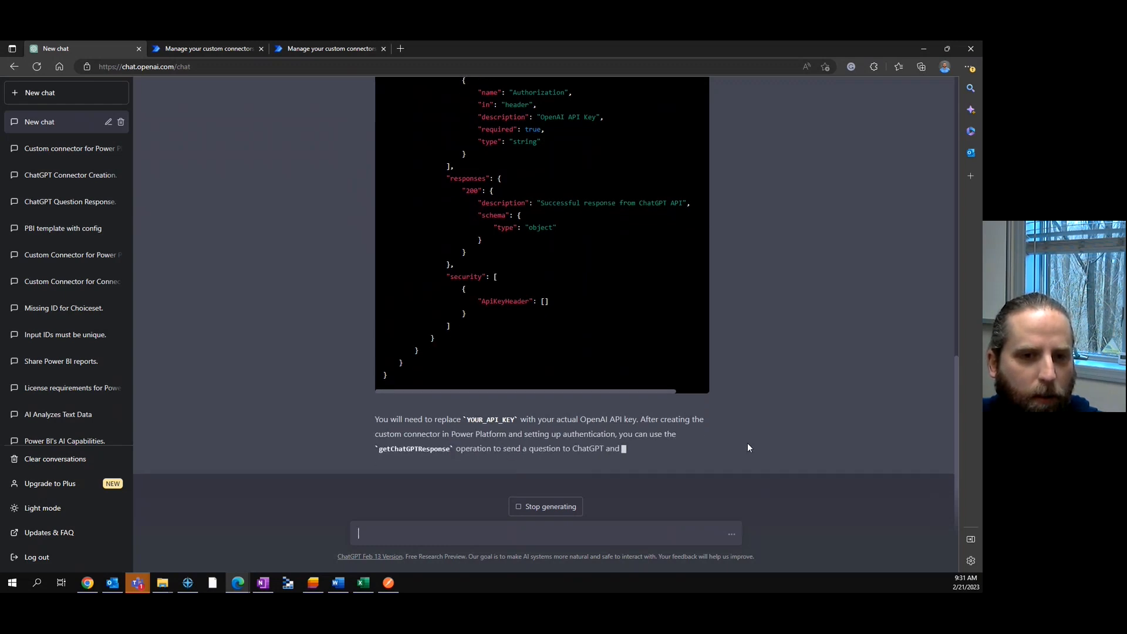
scroll(740, 454, "up", 10)
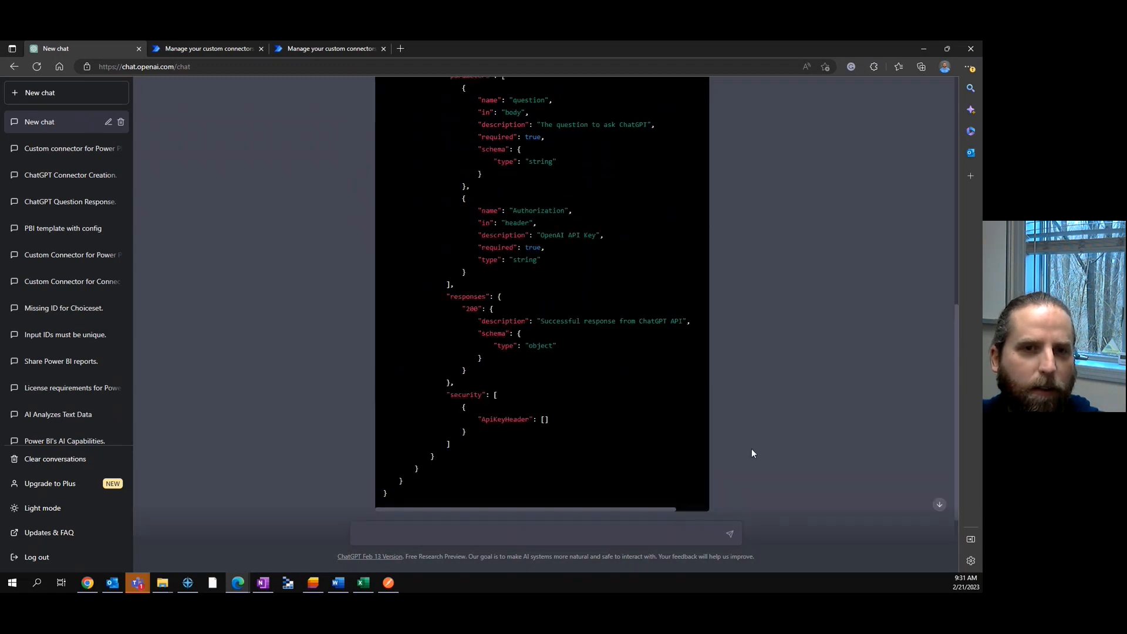
left_click(687, 150)
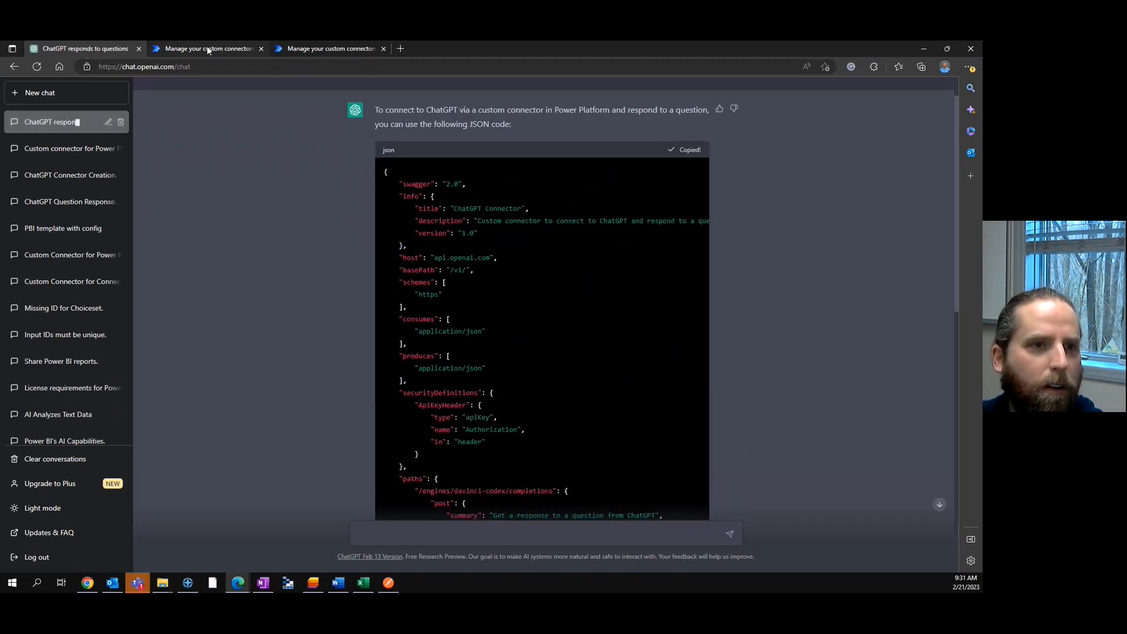
- Switch to Power Automate and create a custom connector from blank named "Chat GPT Demo 5"
left_click(206, 47)
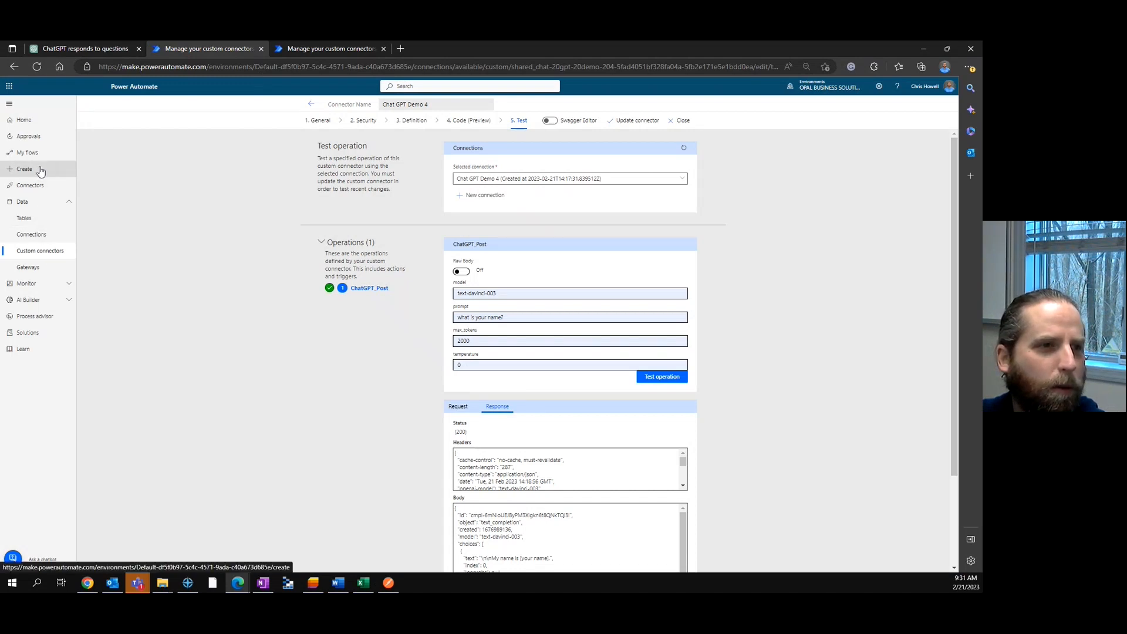
left_click(39, 251)
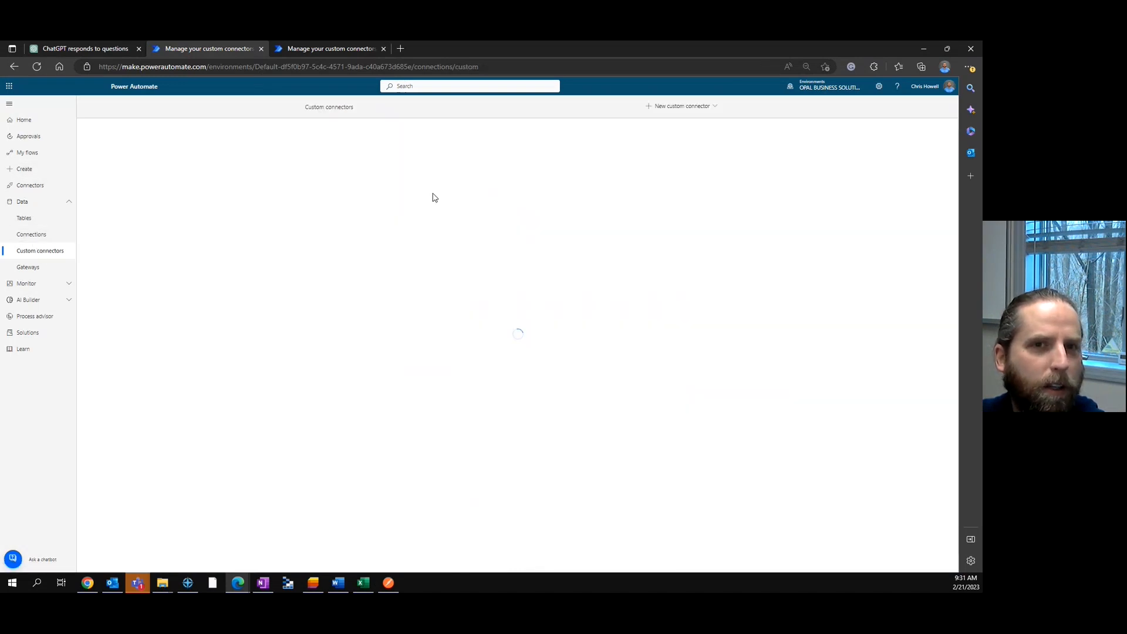
left_click(711, 108)
left_click(675, 116)
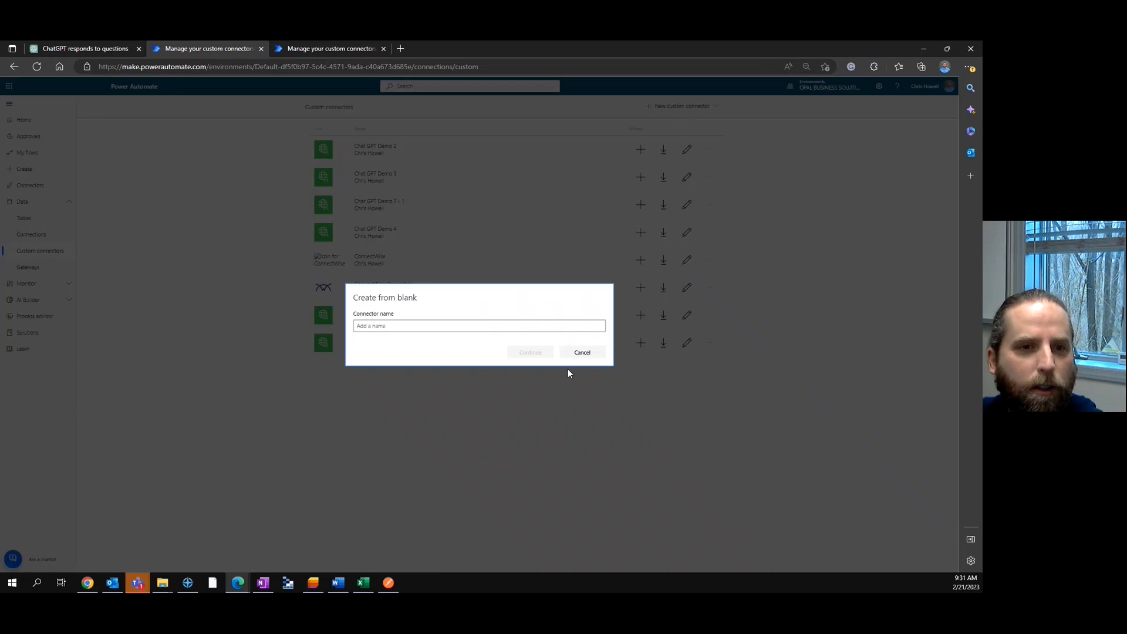
left_click(488, 326)
type("Chat GP")
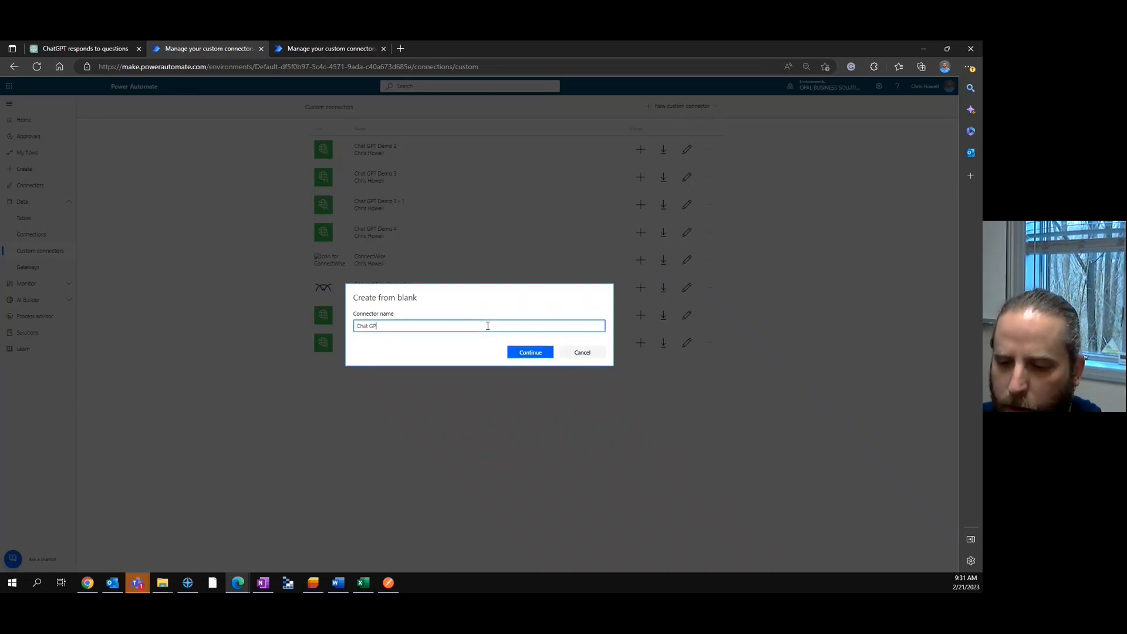
type("T Demo 5")
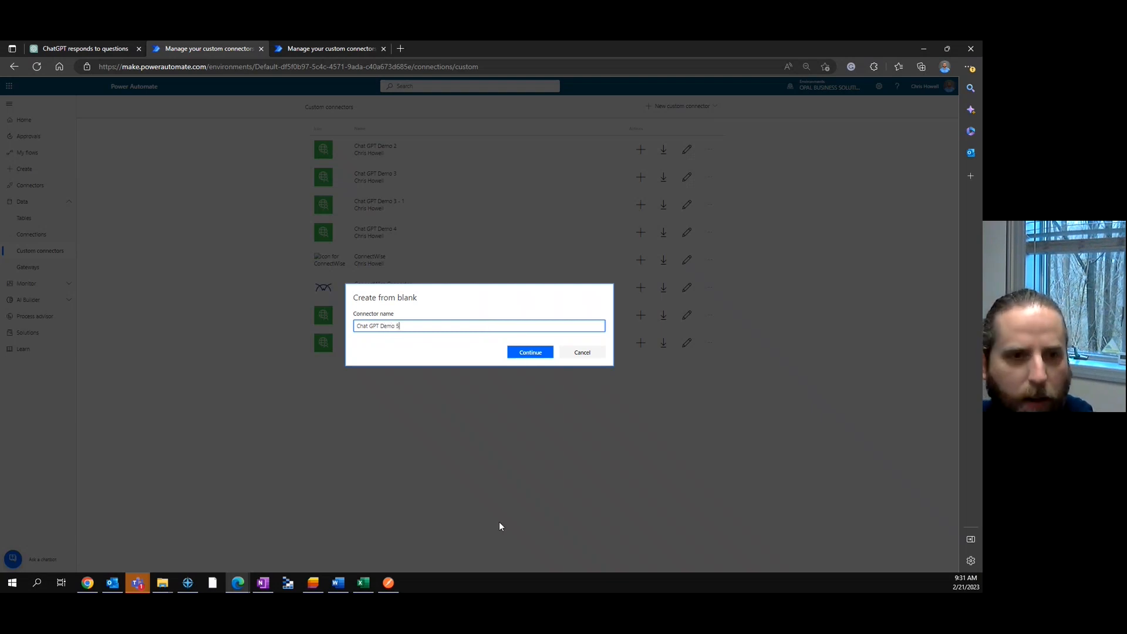
left_click(534, 353)
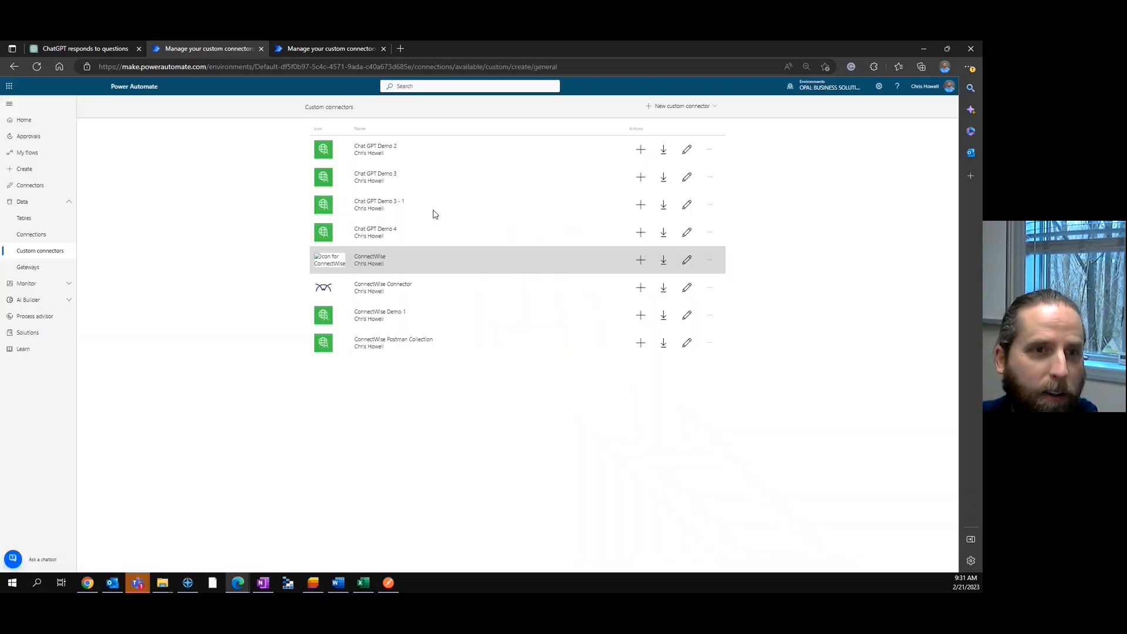
- Replace the entire default definition in the Swagger Editor with the copied JSON, accepting its conversion to YAML
left_click(551, 121)
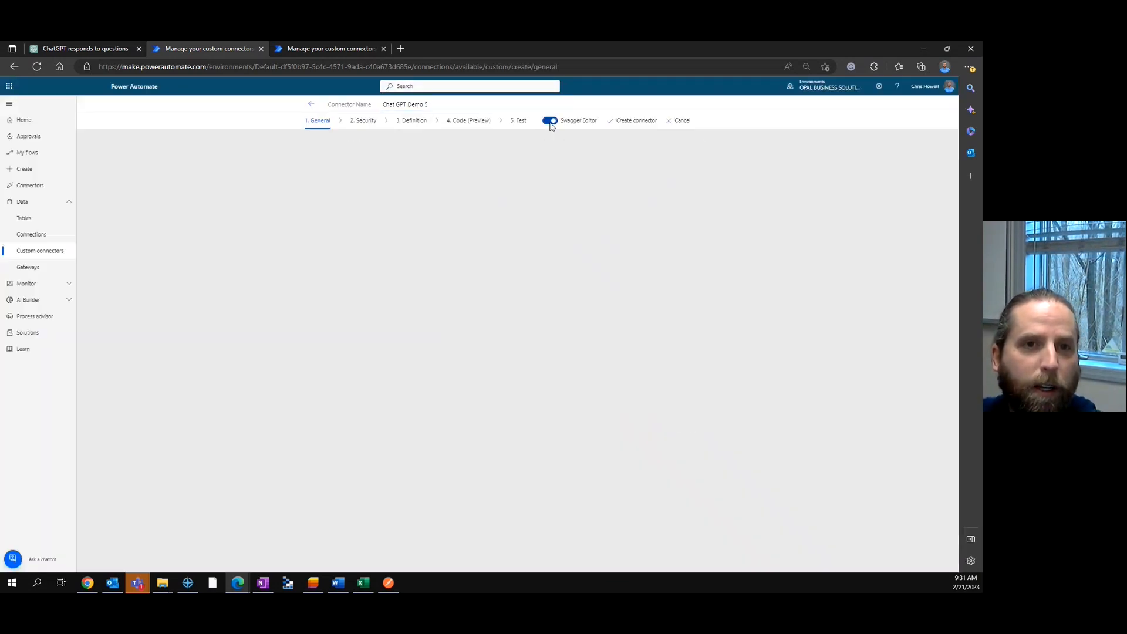
left_click(330, 188)
key("ctrl+a")
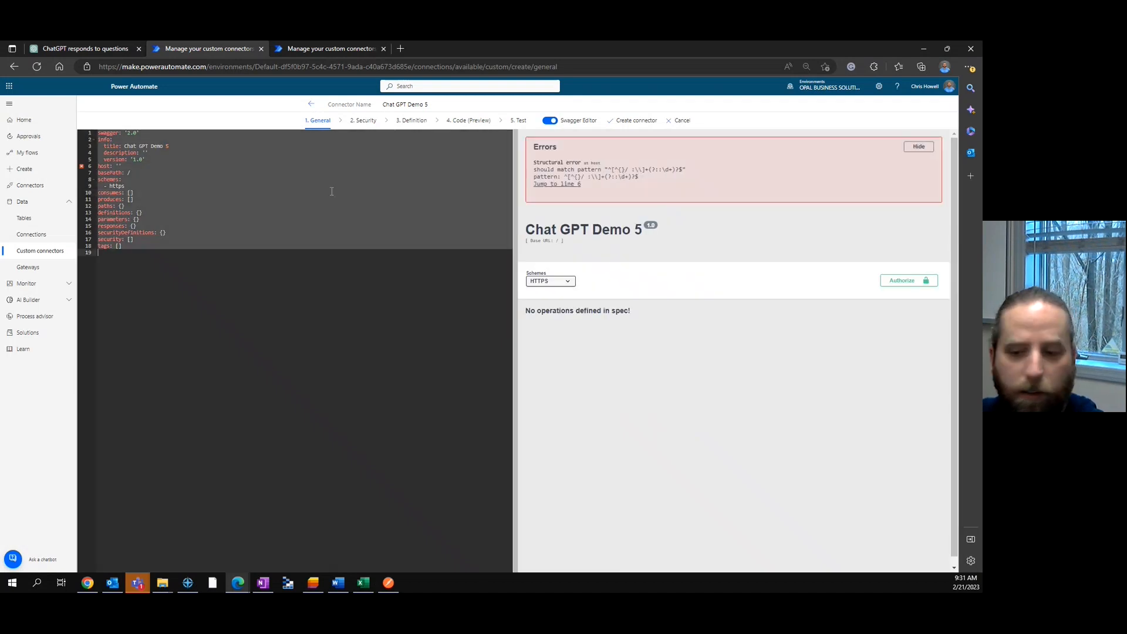
key("ctrl+v")
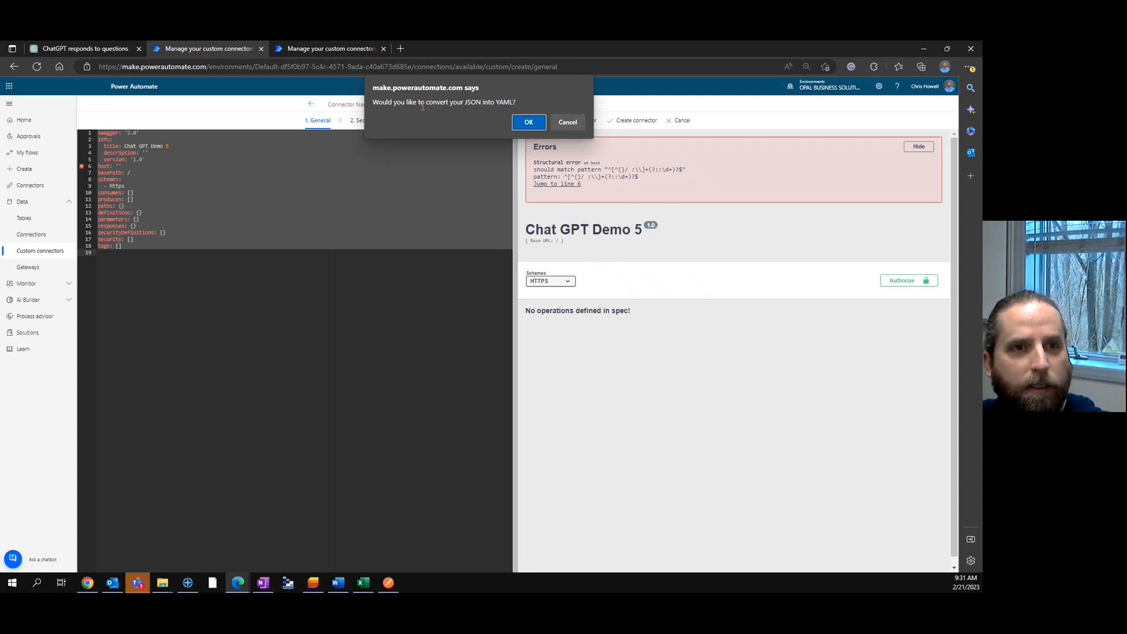
left_click(527, 124)
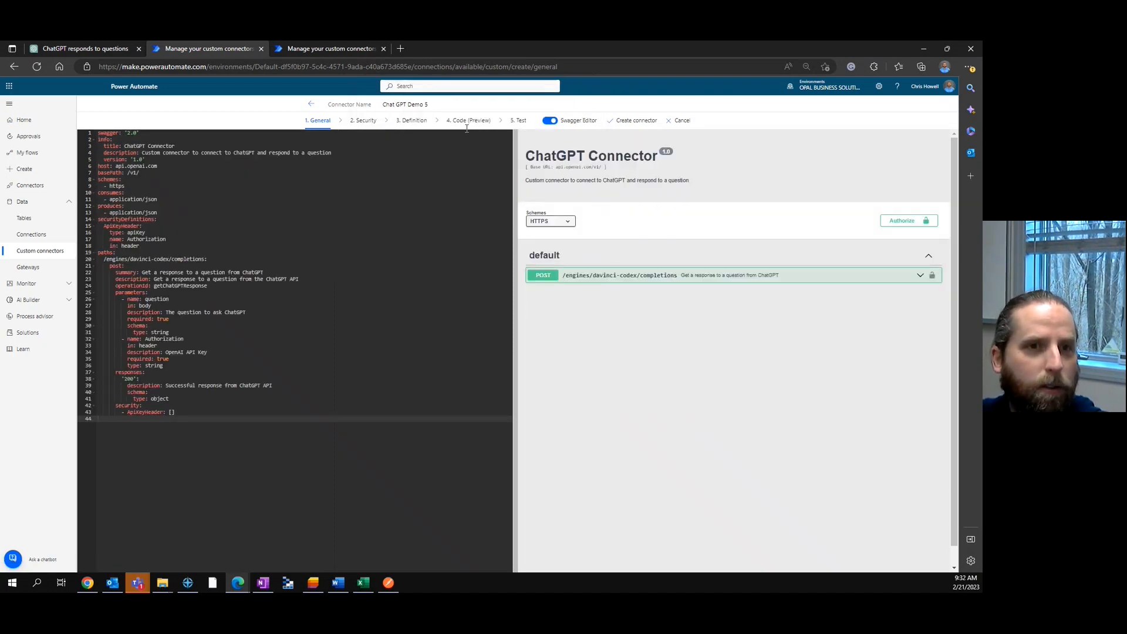
- Try to create the connector and locate the flagged error in its request definition
left_click(627, 121)
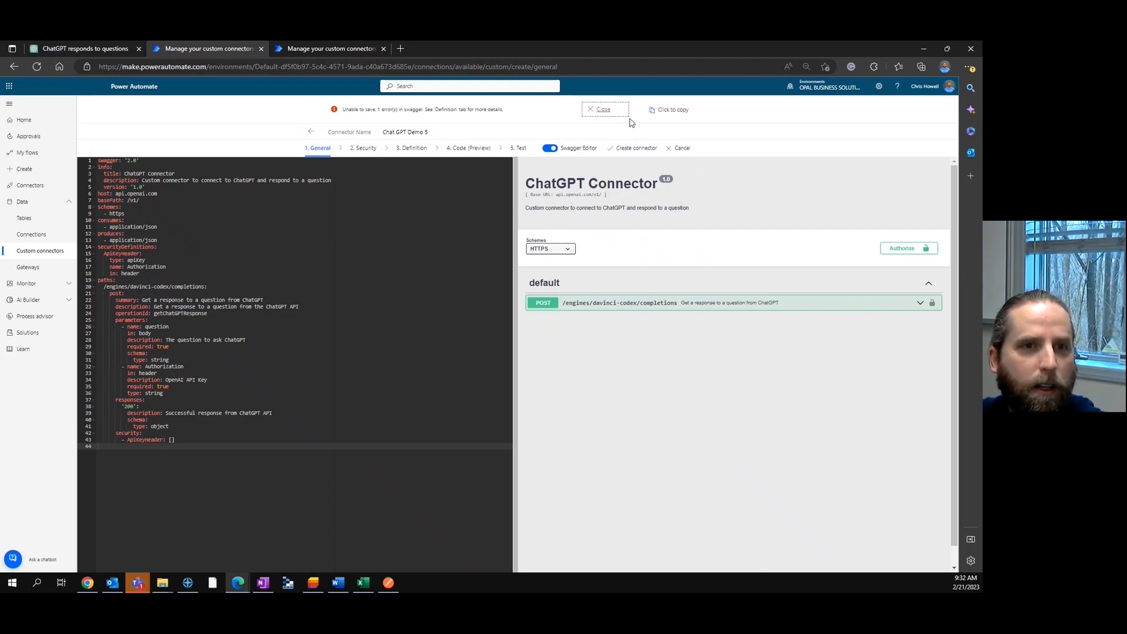
left_click(413, 148)
scroll(492, 399, "down", 4)
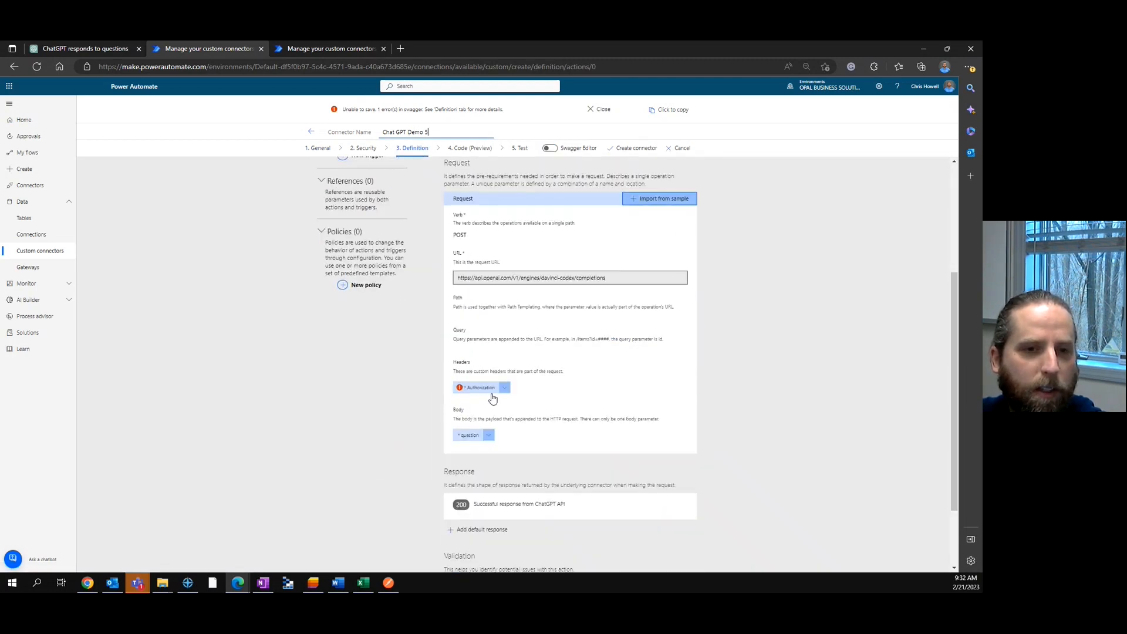
left_click(364, 151)
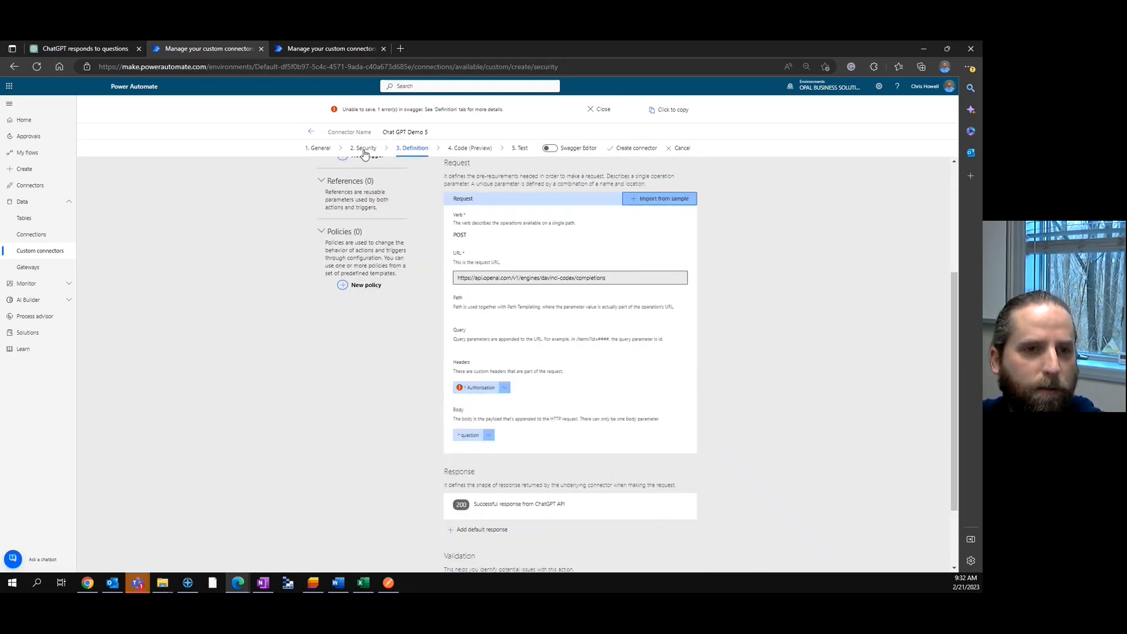
left_click(414, 151)
scroll(509, 393, "down", 4)
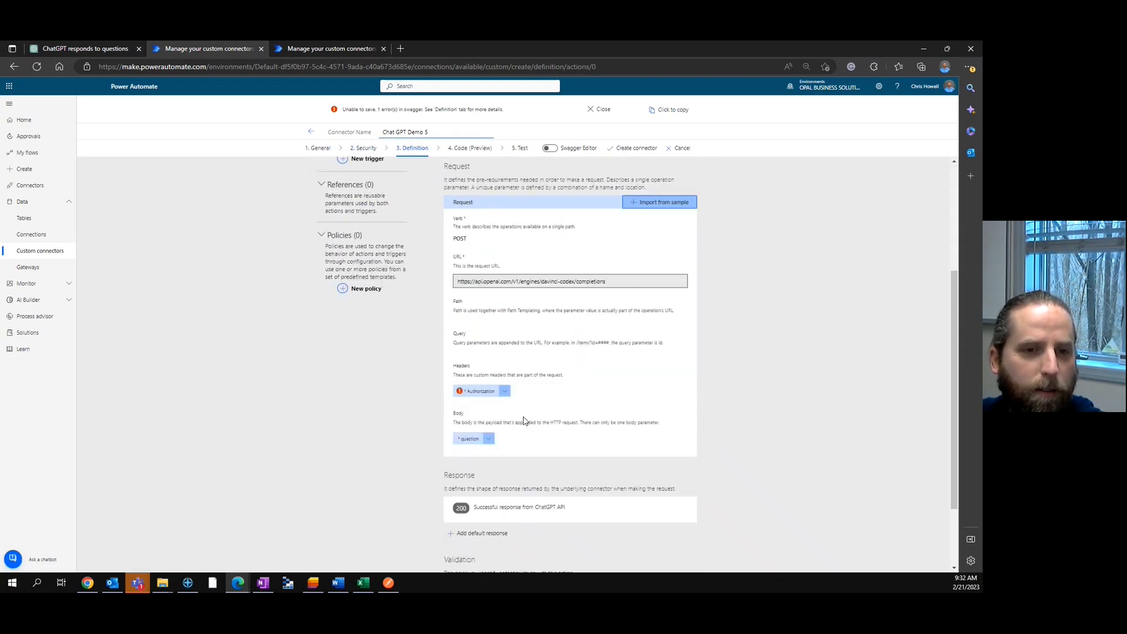
- Delete the Authorization header from the action's request definition
left_click(505, 388)
left_click(473, 415)
scroll(564, 377, "up", 1)
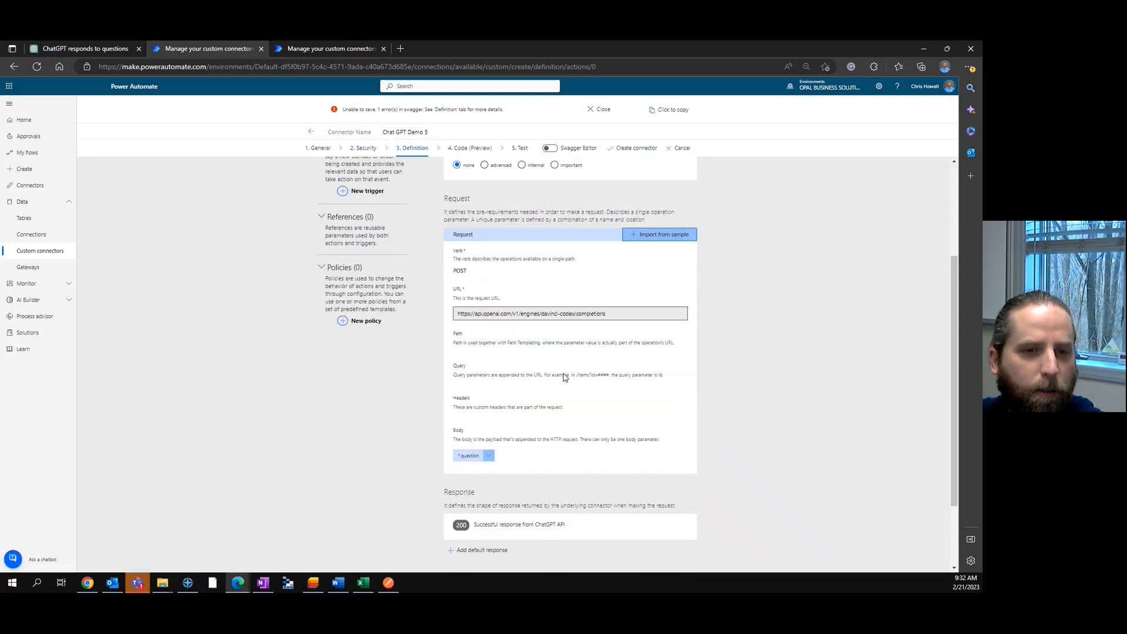
- Check the connector's API key security settings and the action's request URL, body and response definition
scroll(564, 378, "up", 5)
left_click(364, 149)
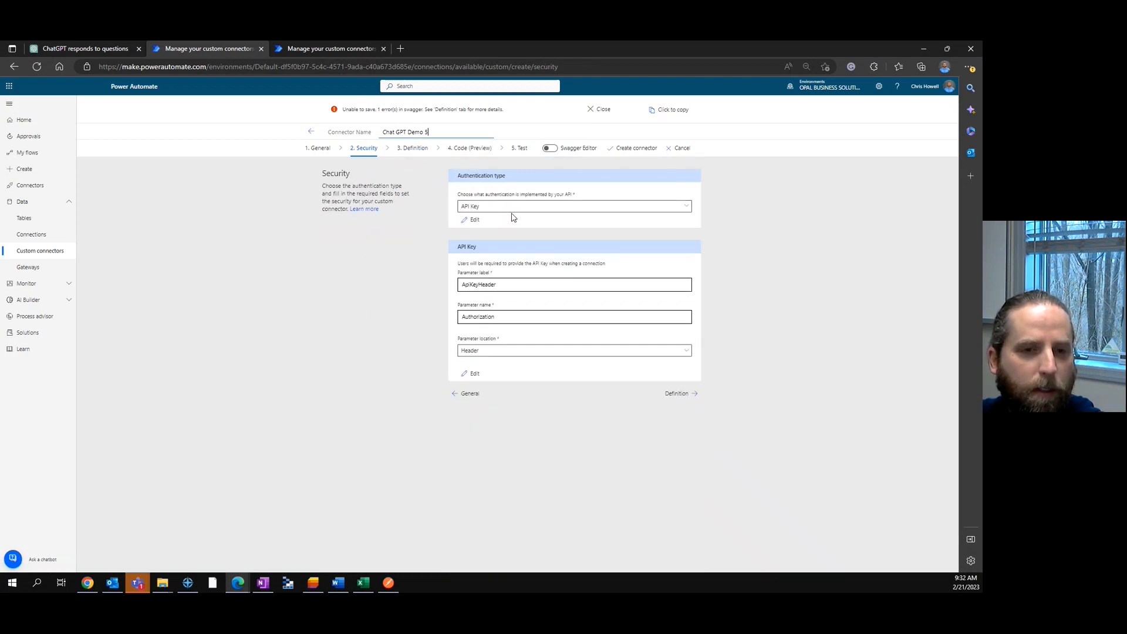
left_click(411, 151)
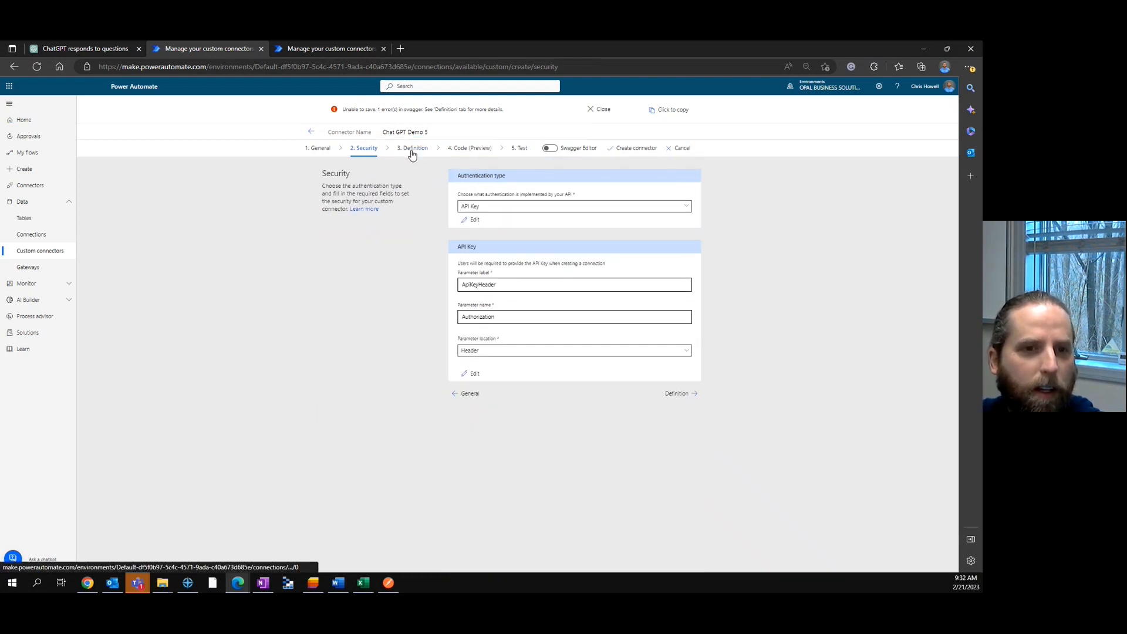
scroll(527, 345, "down", 5)
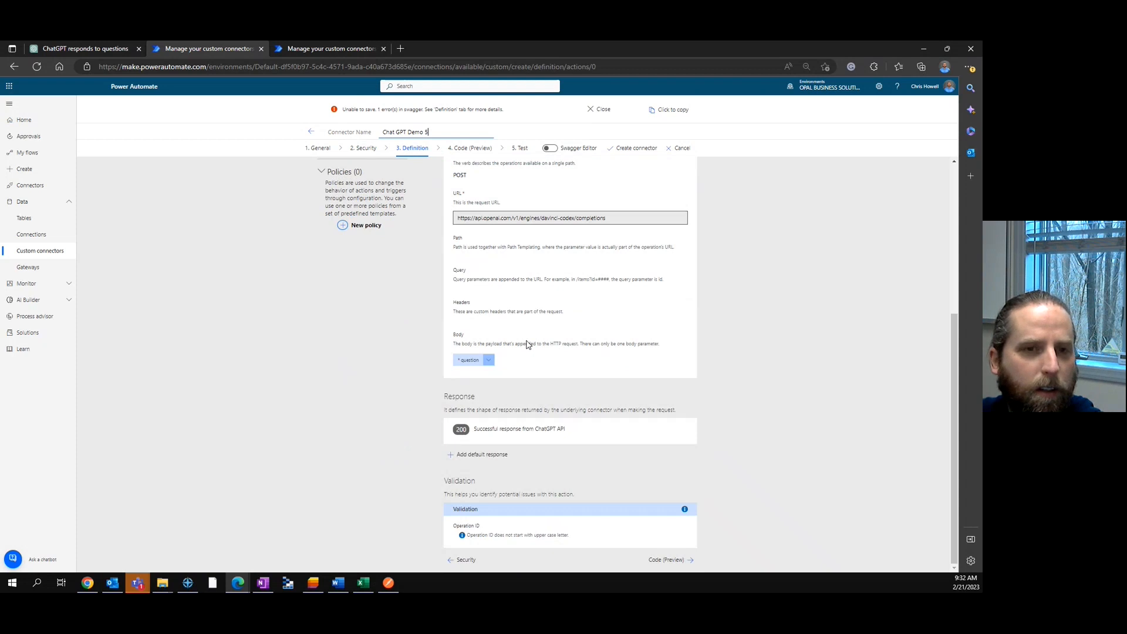
scroll(526, 344, "up", 5)
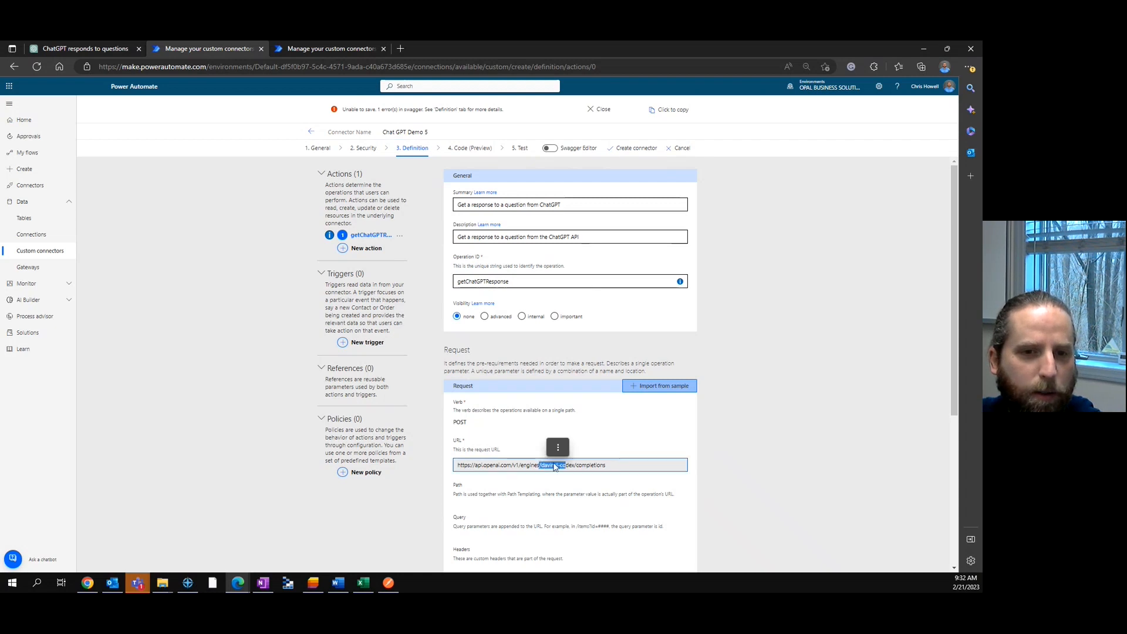
- Open the action's question body parameter and check its settings and payload
scroll(563, 468, "down", 5)
left_click(488, 360)
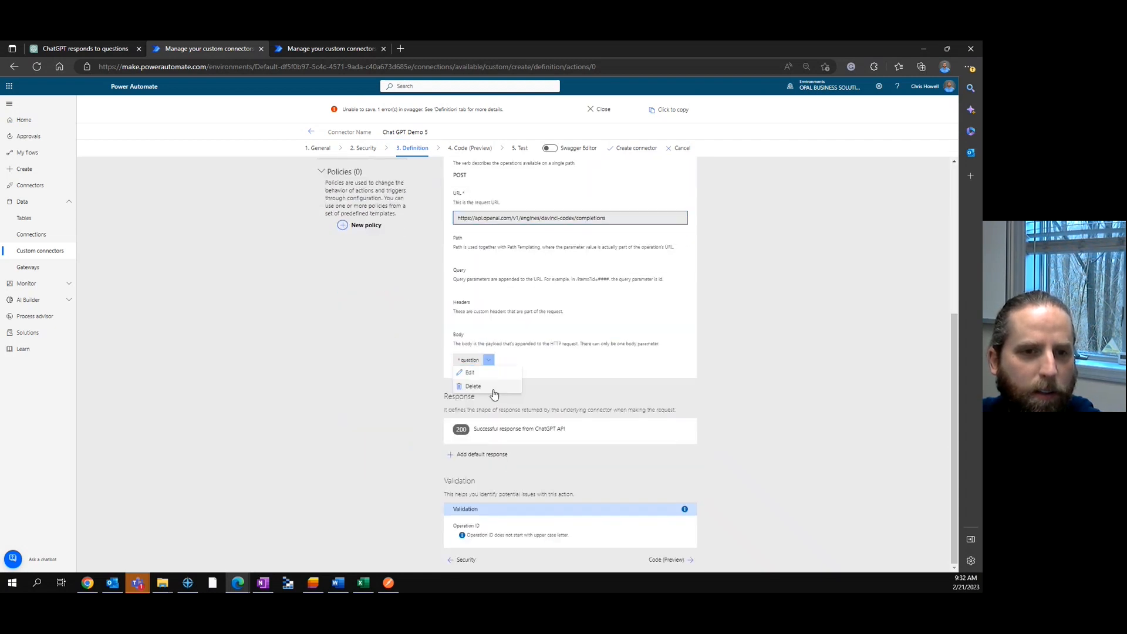
left_click(470, 373)
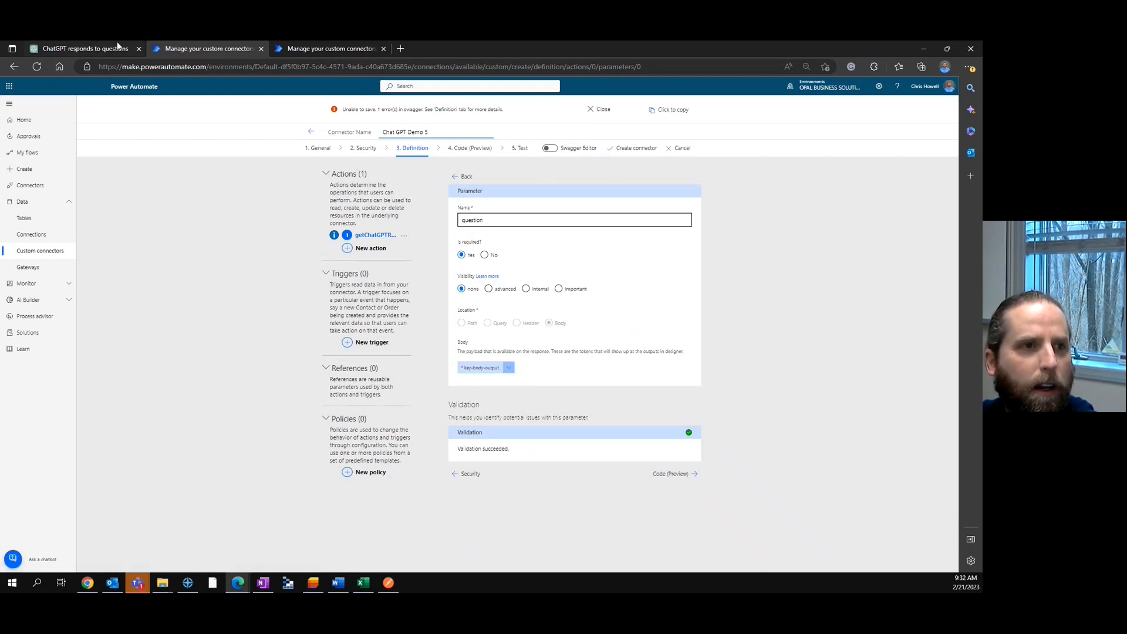
- Switch to the ChatGPT conversation and write "In the body, can you include the model, temperature, prompt and any other values?"
left_click(100, 47)
scroll(594, 487, "down", 10)
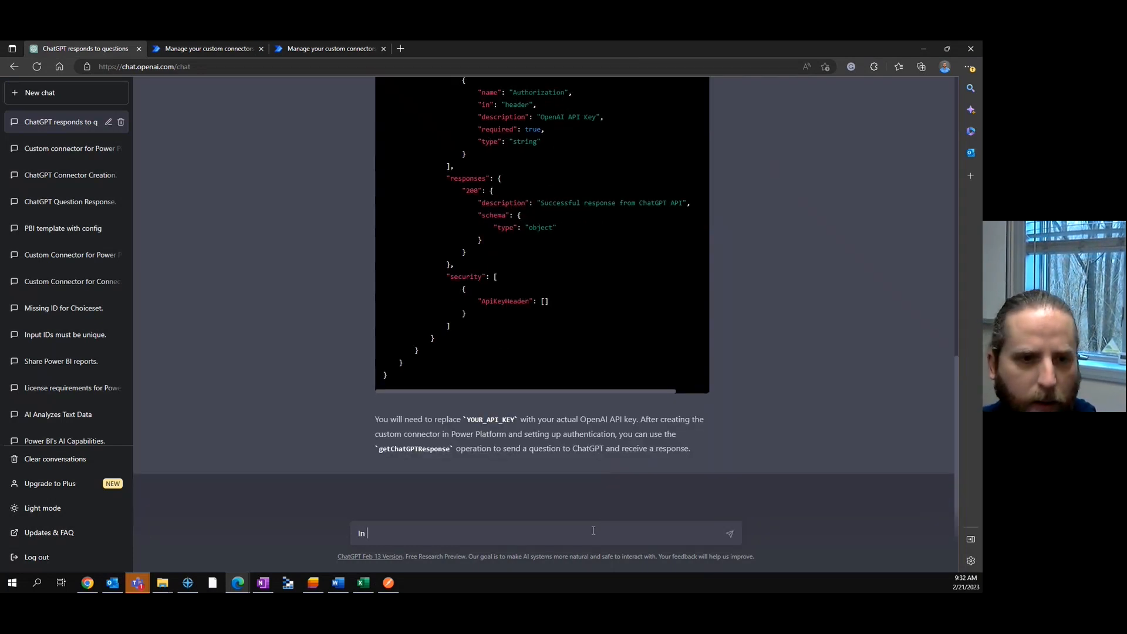
type("the body")
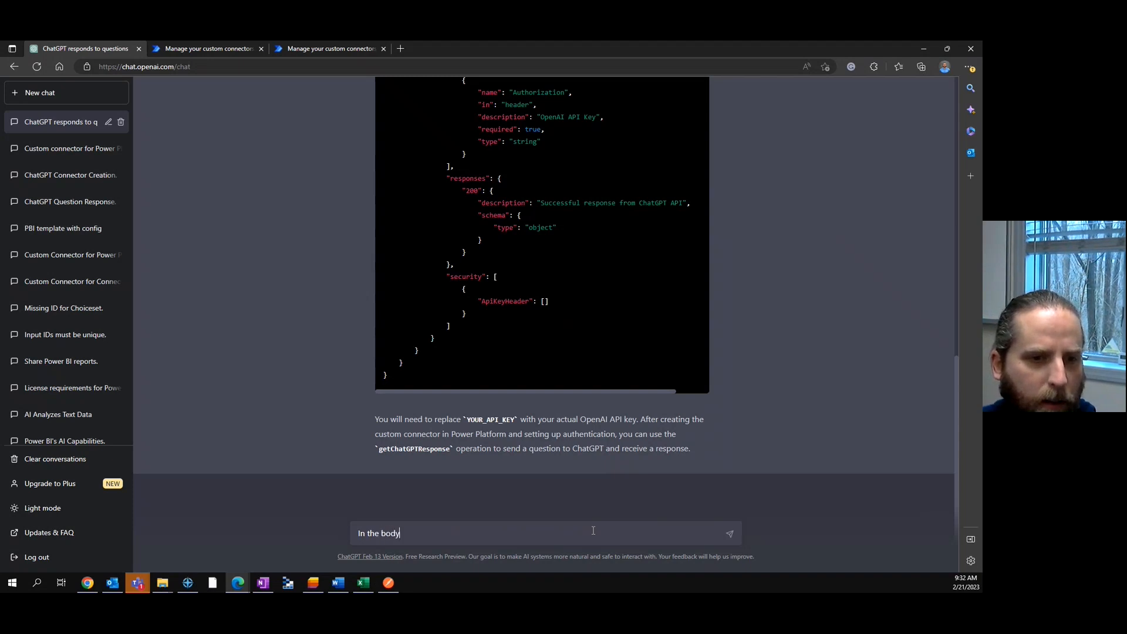
type(", can you incl")
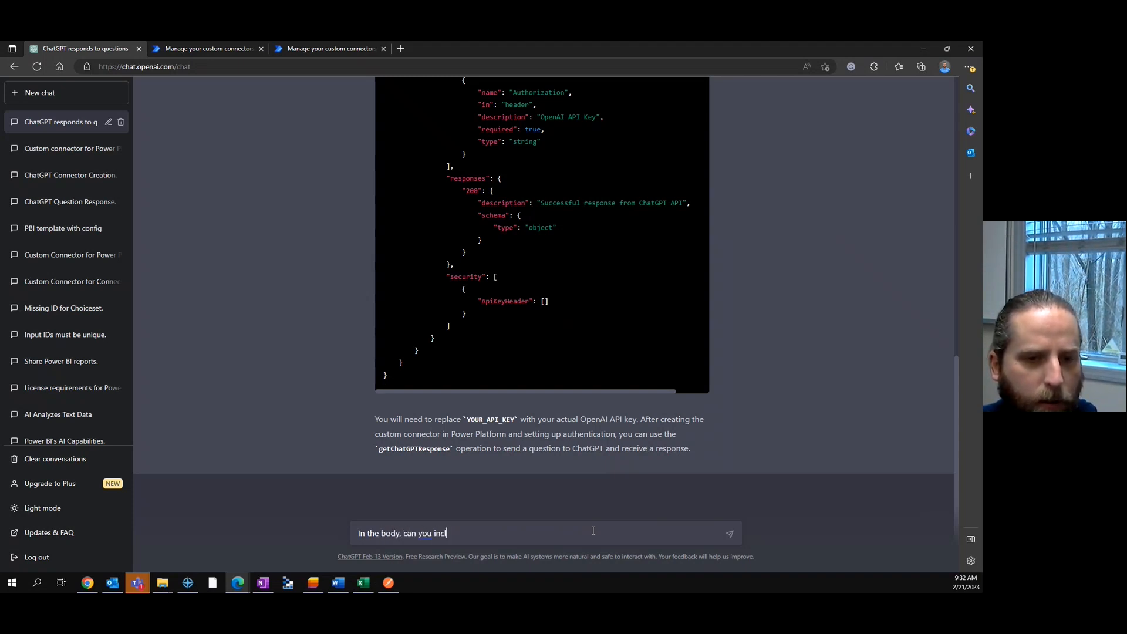
type("ude the model")
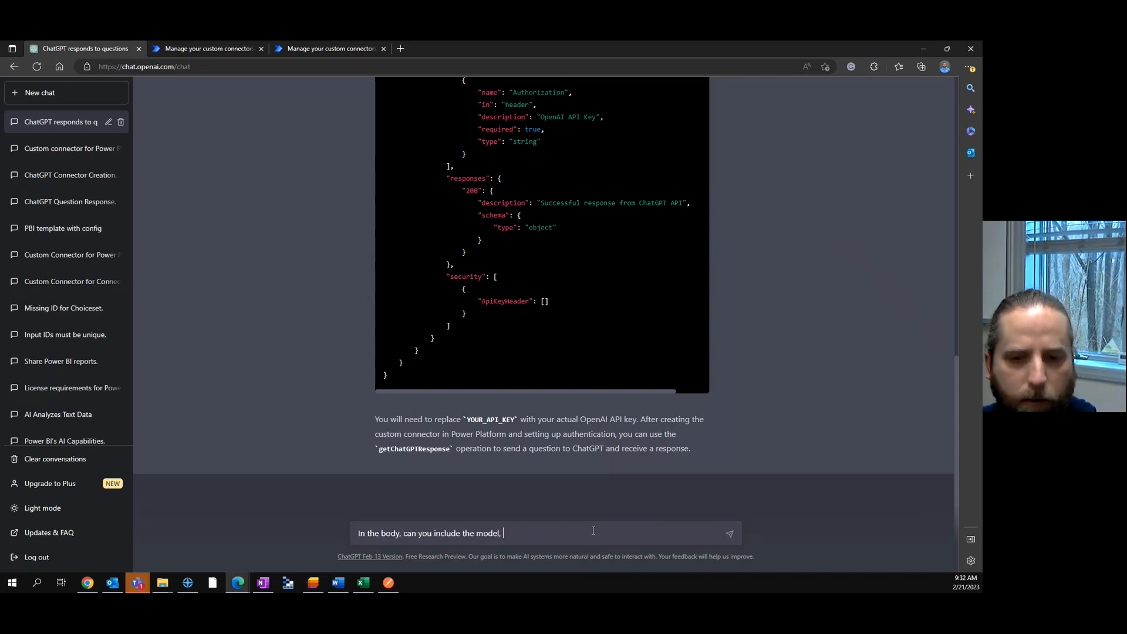
type(", tempa")
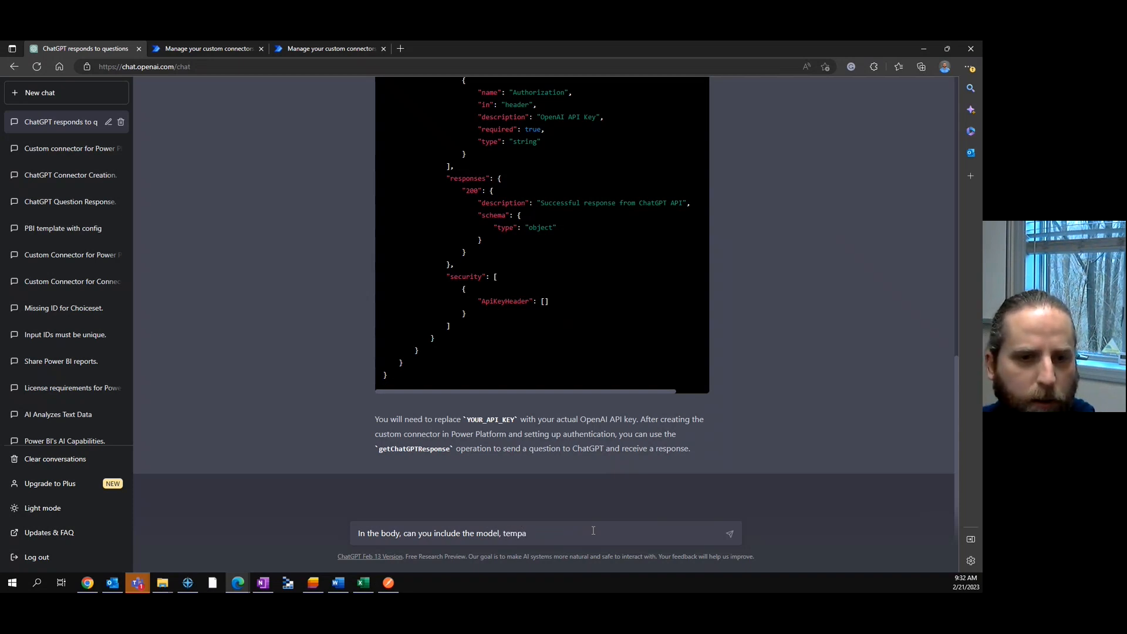
key("BackSpace")
type("erature")
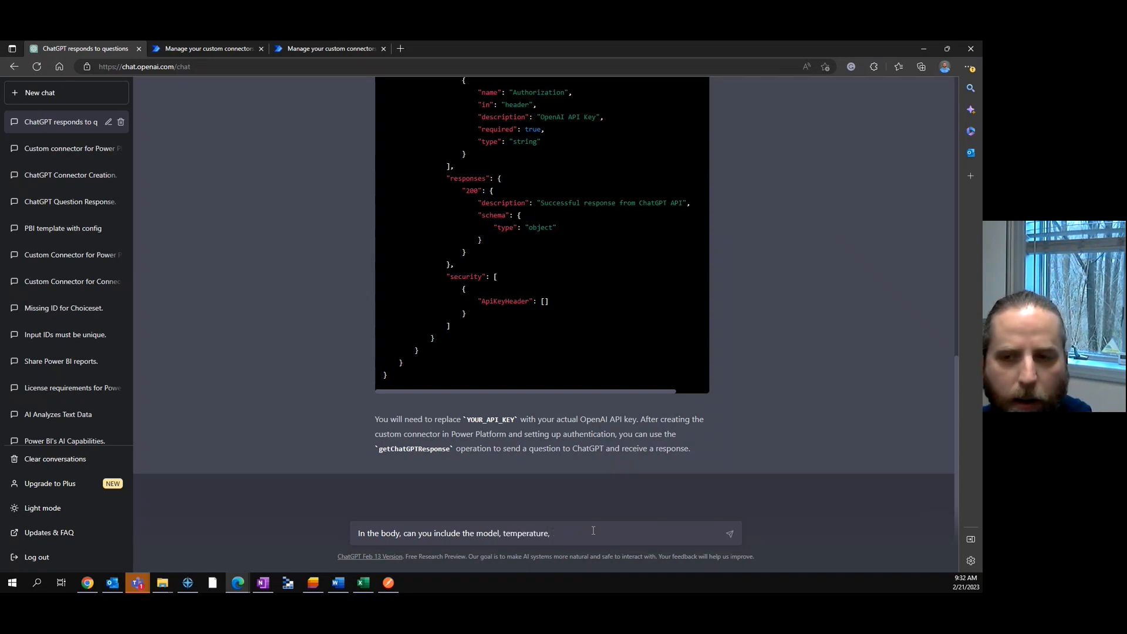
type(", pro")
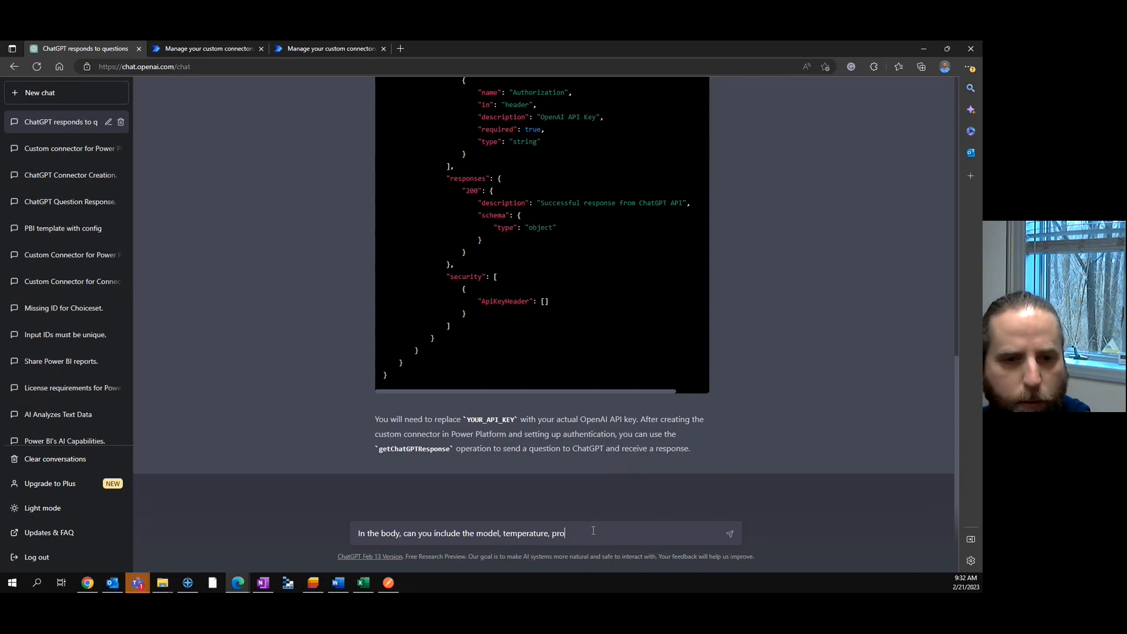
type("mpt and any other values?")
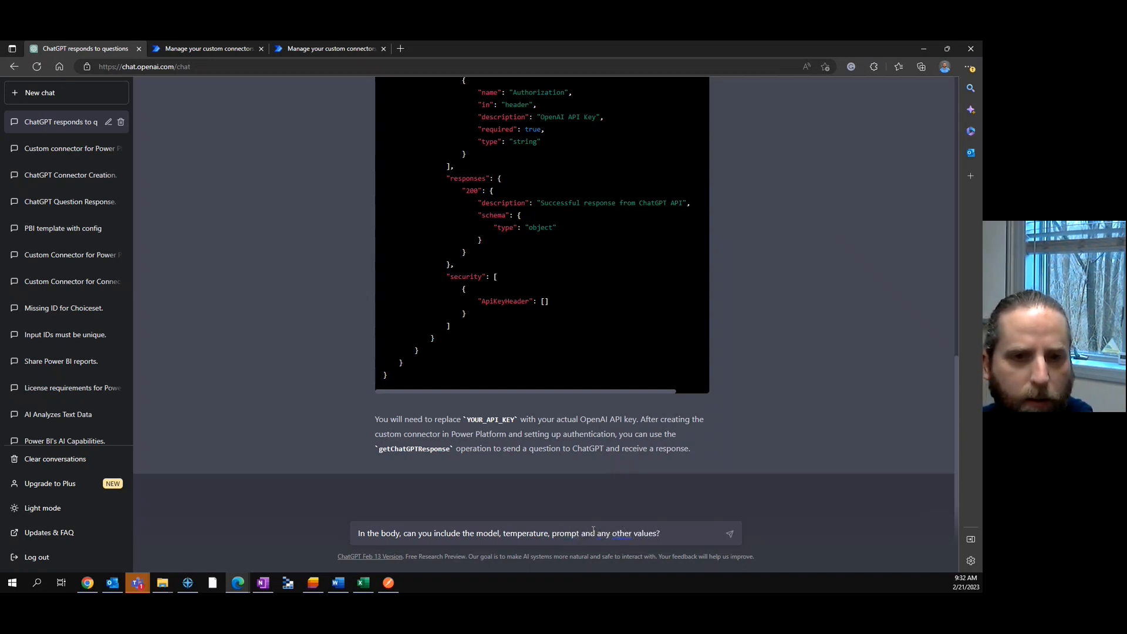
- Add "And remove the Authorization from the header" to the message and send it
type("  And ")
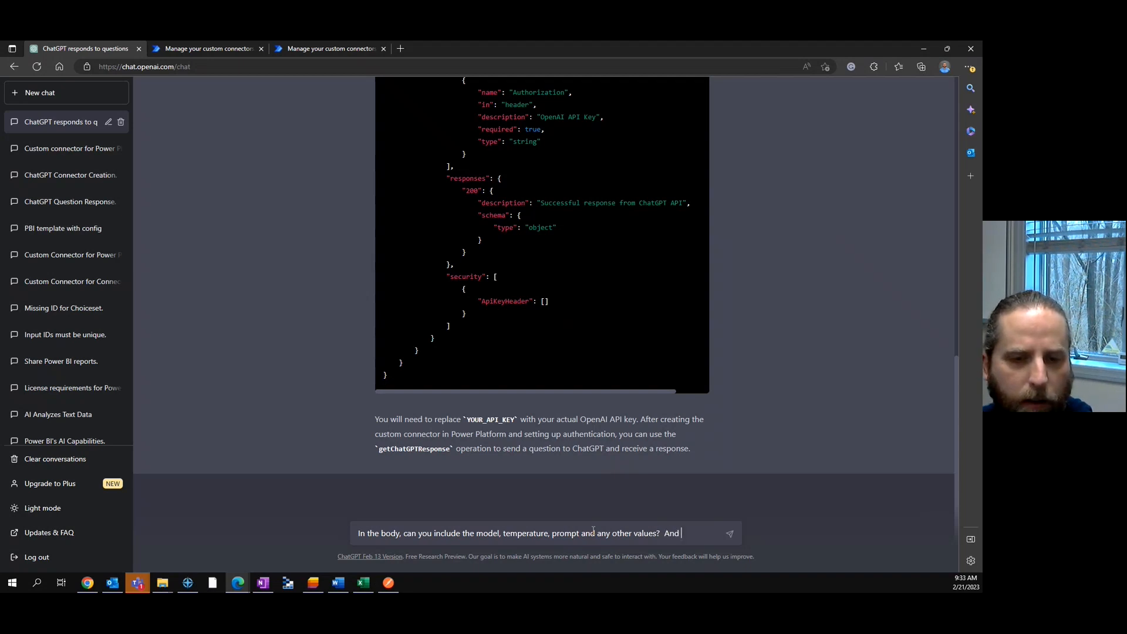
type("remove the ")
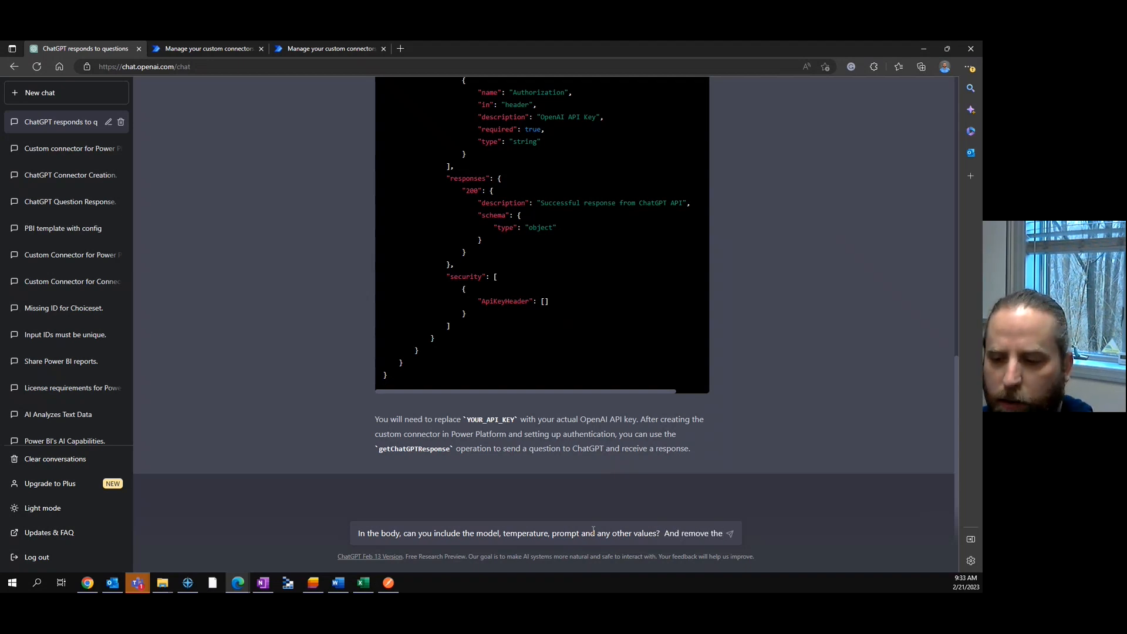
type("Authorizatio")
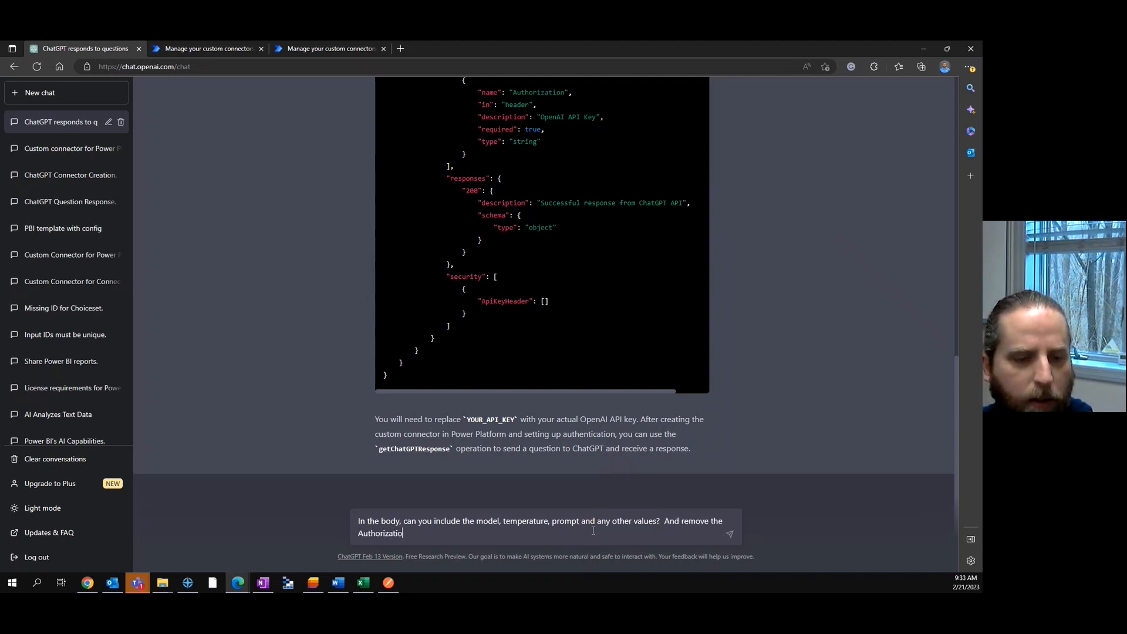
type("n from the header")
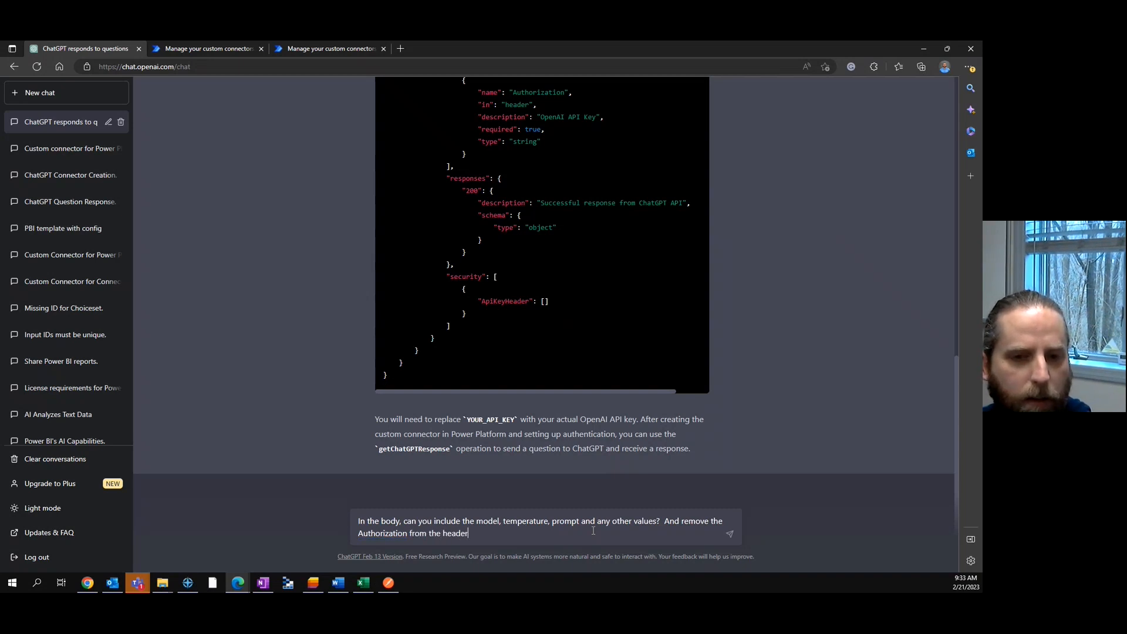
key("Return")
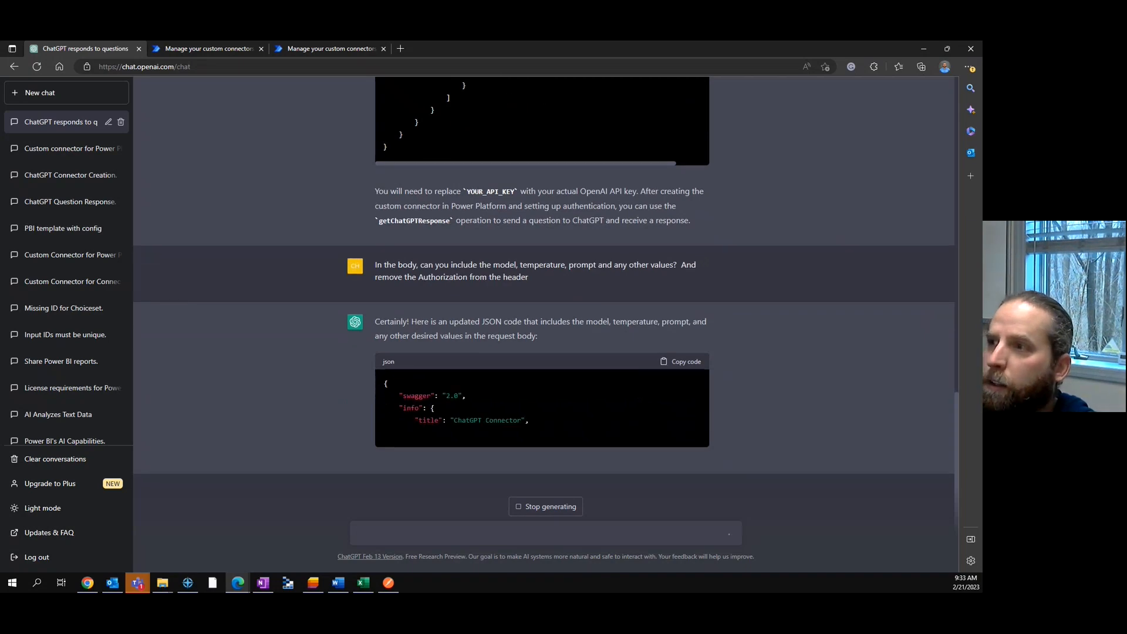
- Bring in the OpenAI API reference for Create completion and examine its request body parameters and example request
left_click_drag(982, 246, 764, 42)
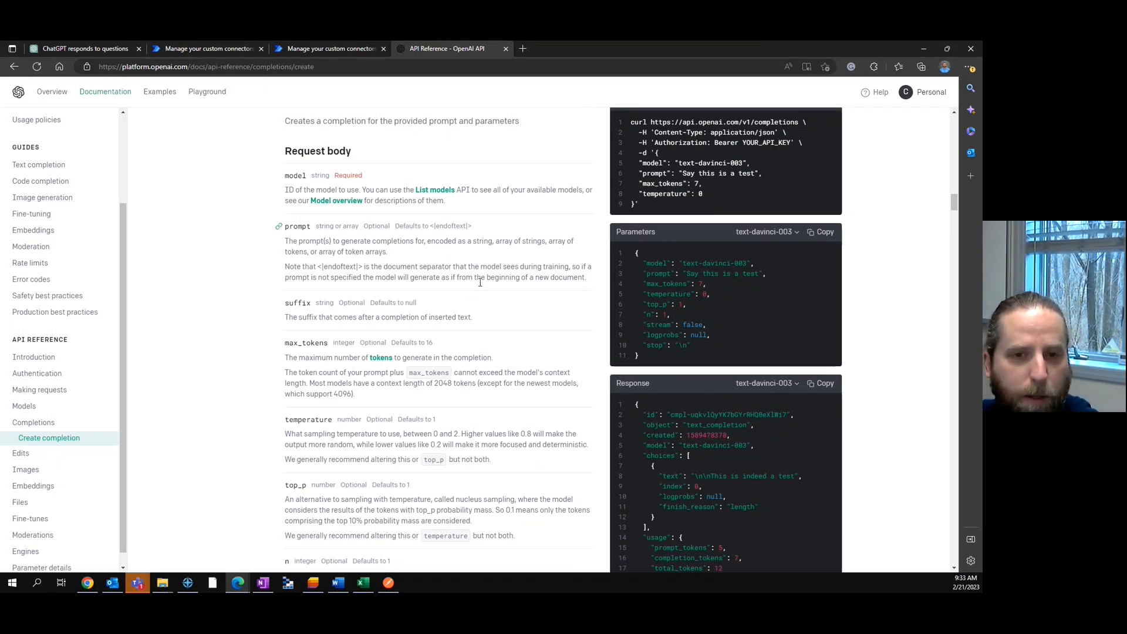
scroll(509, 301, "down", 2)
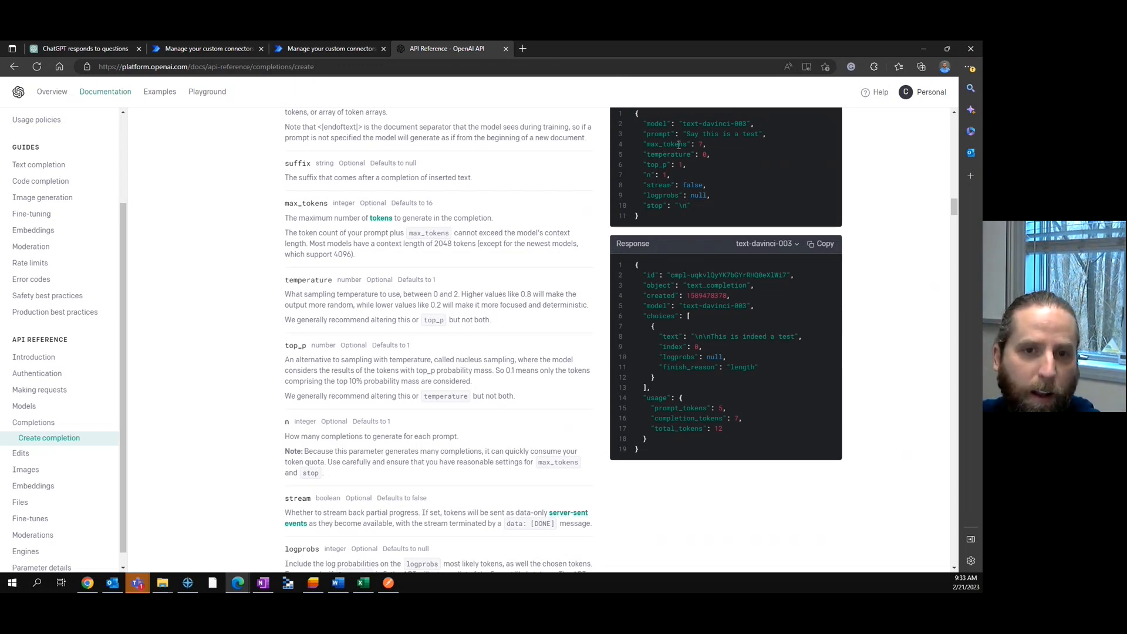
scroll(679, 145, "up", 4)
scroll(657, 229, "down", 1)
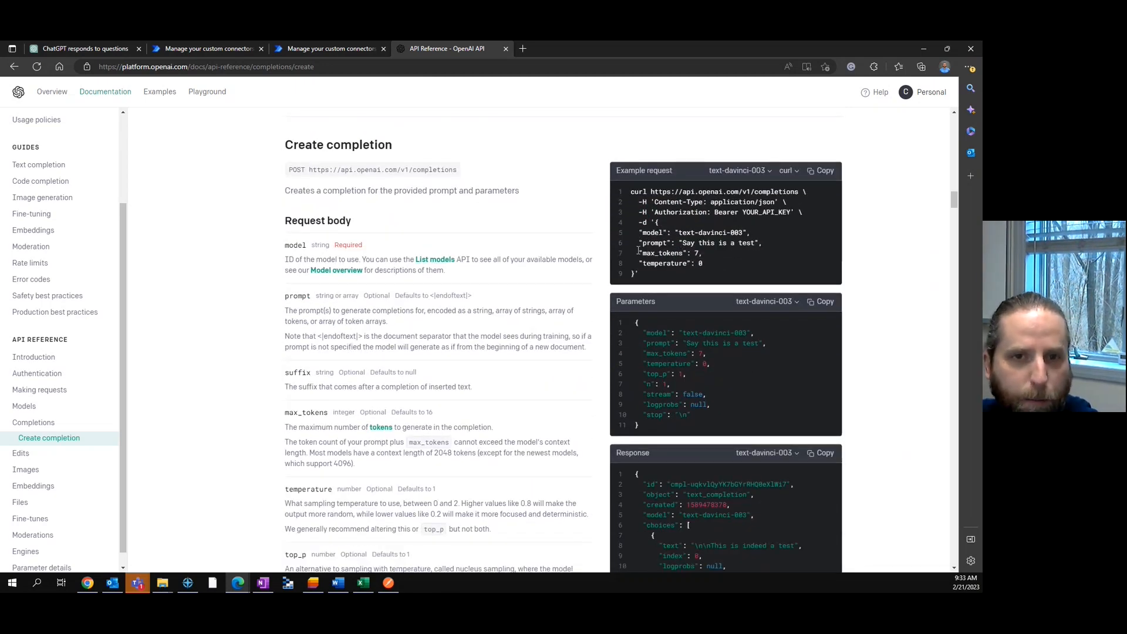
- Return to the ChatGPT conversation, review the updated JSON definition and copy its full code
left_click(77, 47)
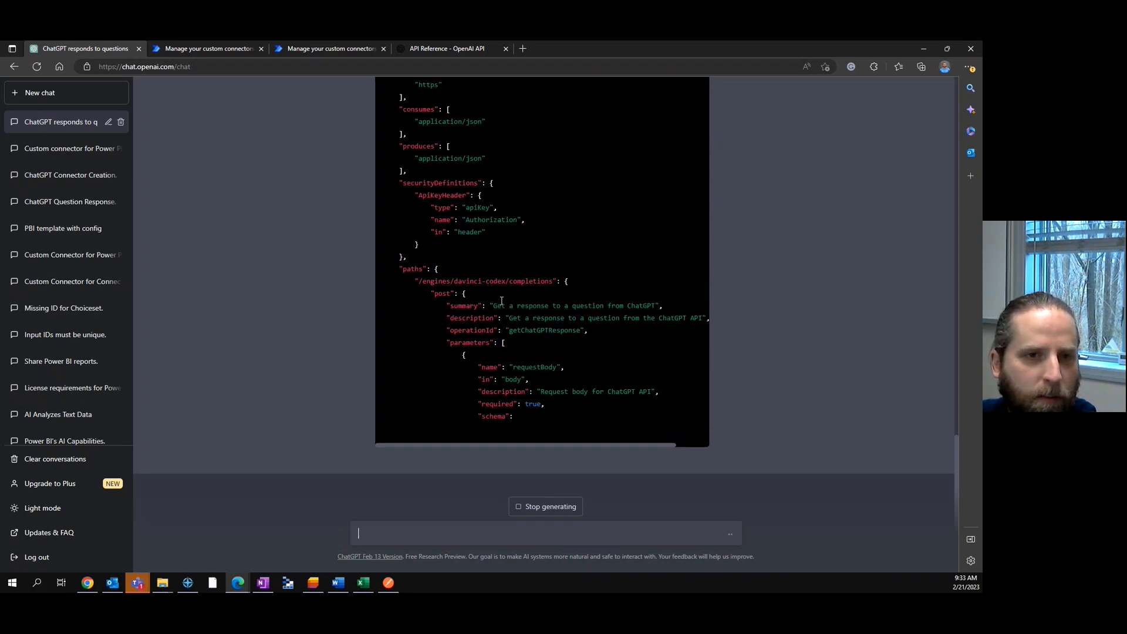
scroll(490, 287, "up", 4)
scroll(484, 463, "down", 1)
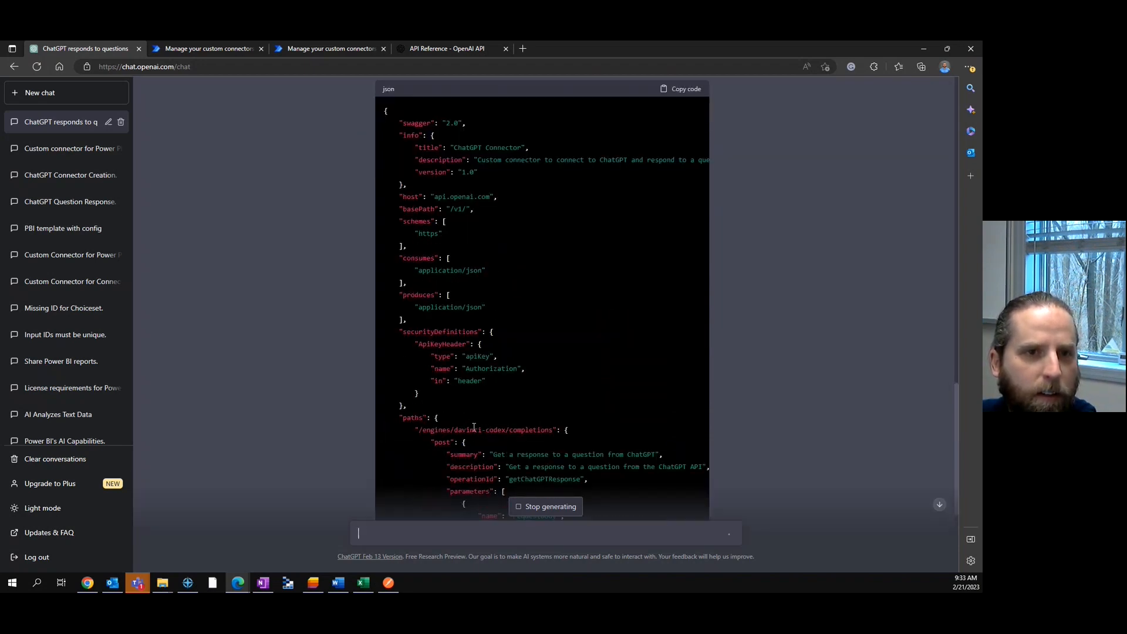
scroll(674, 425, "down", 4)
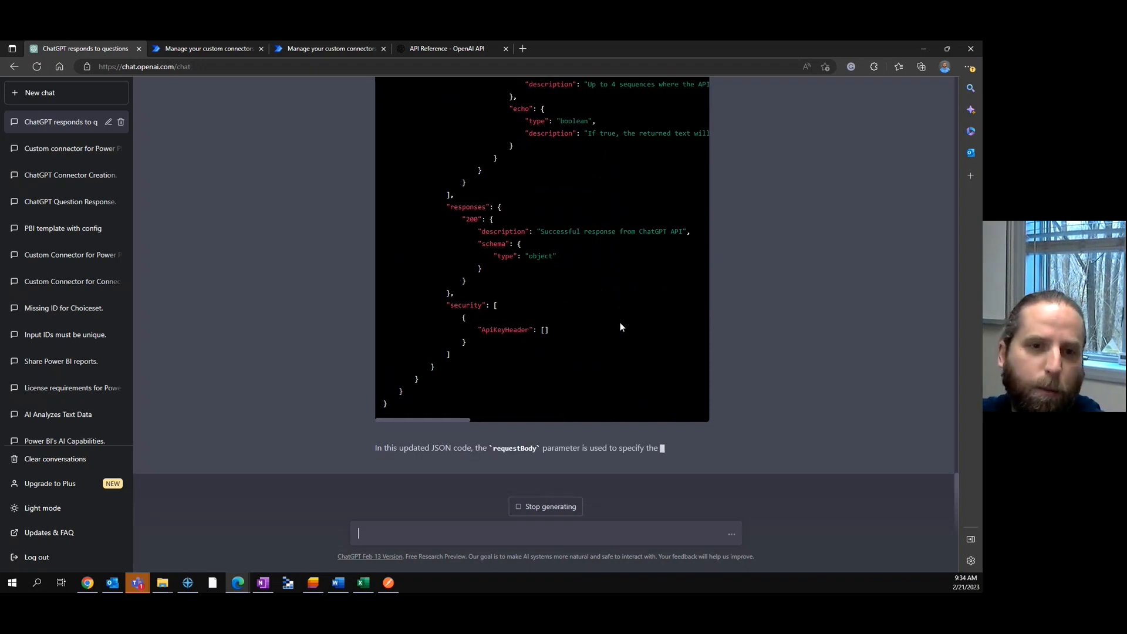
scroll(751, 326, "up", 15)
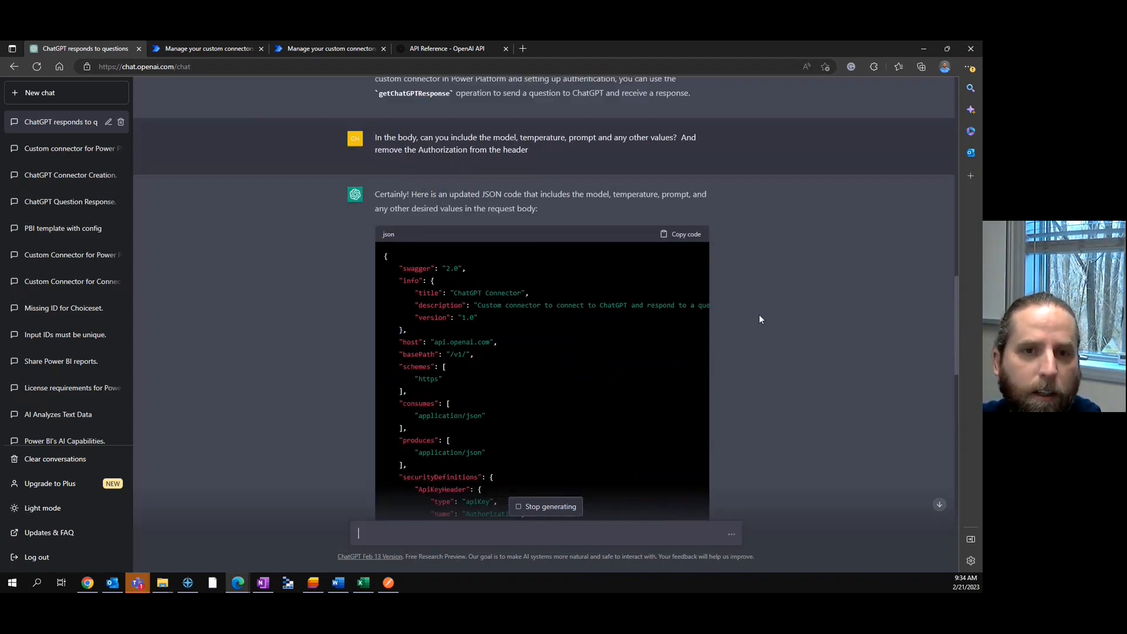
left_click(681, 368)
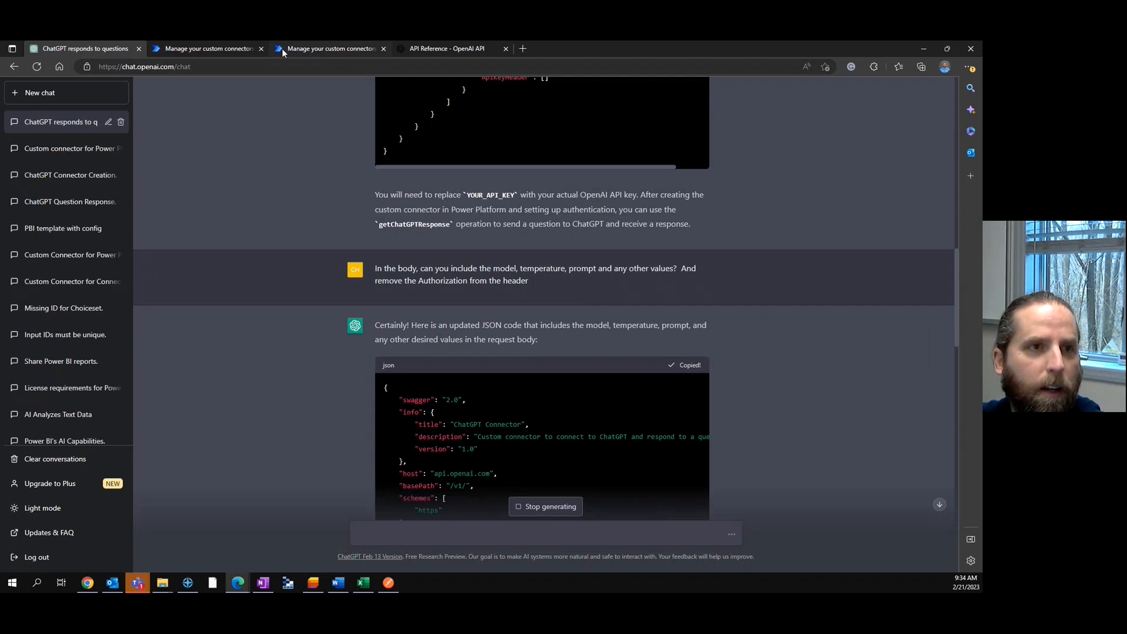
- Replace the Chat GPT Demo 5 connector's Swagger definition with the updated JSON, accepting its conversion to YAML
left_click(237, 47)
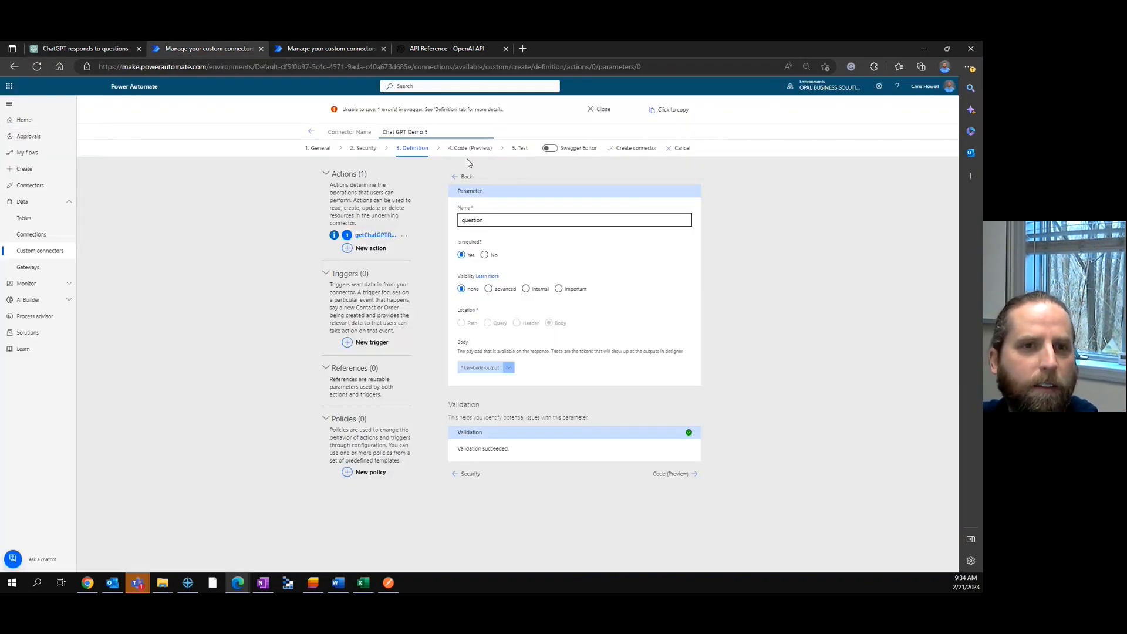
left_click(550, 147)
left_click(319, 246)
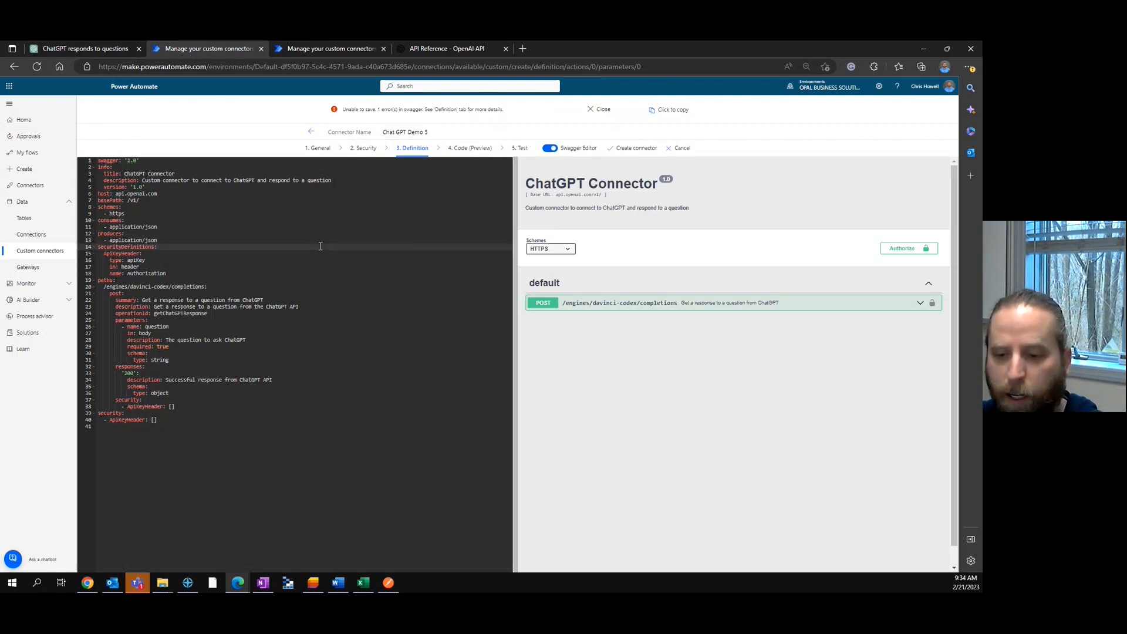
key("ctrl+a")
key("ctrl+v")
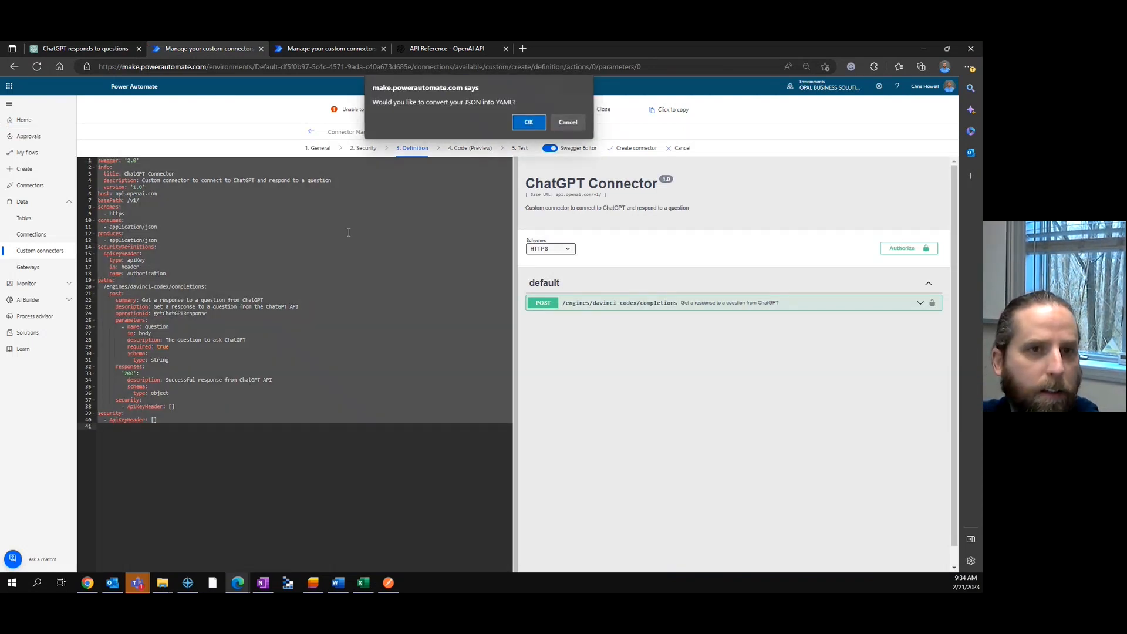
left_click(520, 123)
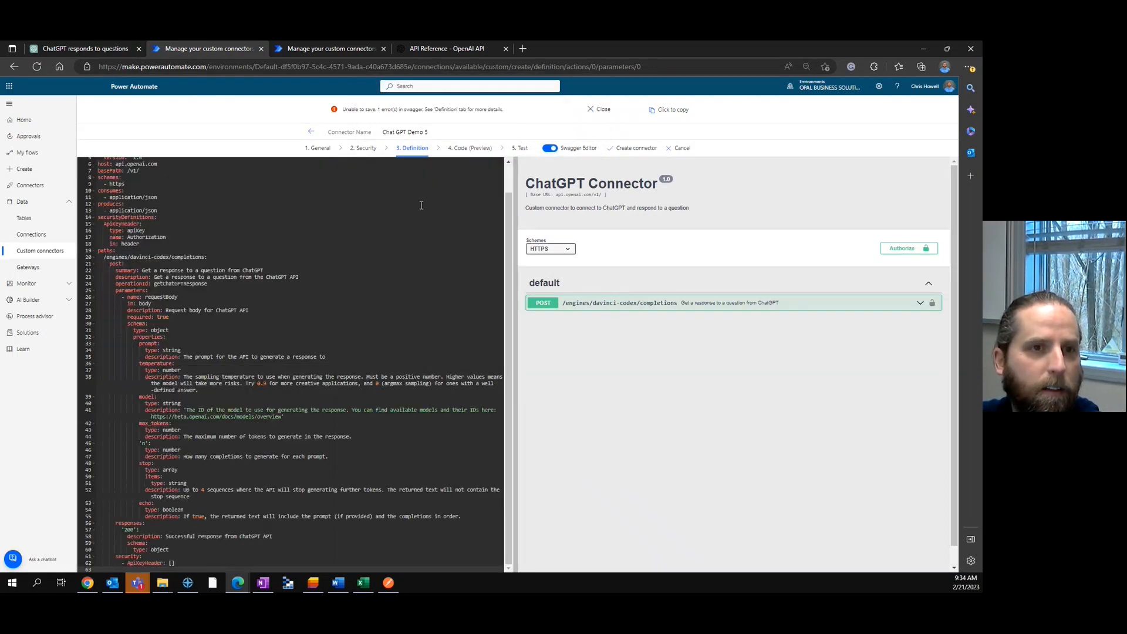
- Check the connector's API key security settings and the properties of the action's requestBody parameter
left_click(365, 148)
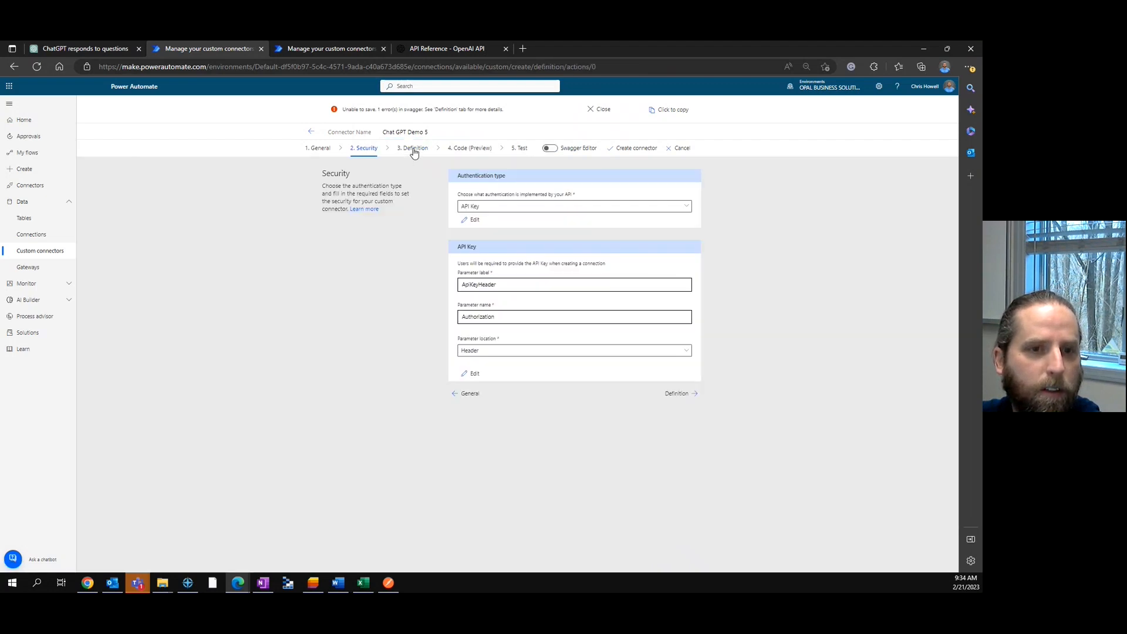
left_click(414, 150)
scroll(584, 399, "down", 5)
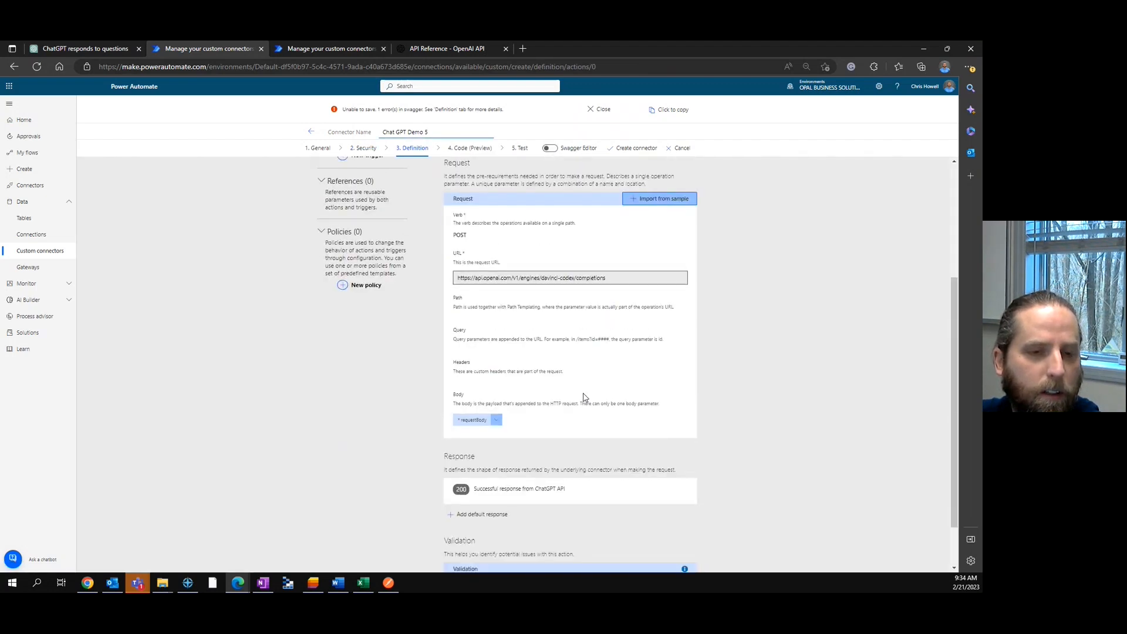
left_click(497, 420)
left_click(475, 442)
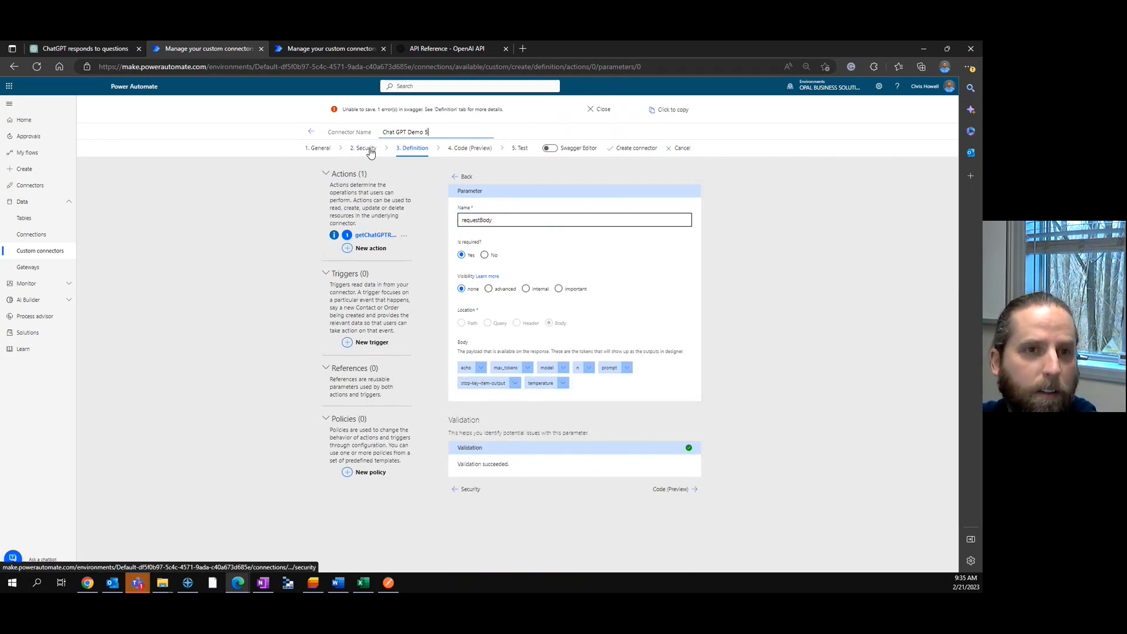
- Create the Chat GPT Demo 5 connector from the corrected definition and open its test page
left_click(624, 150)
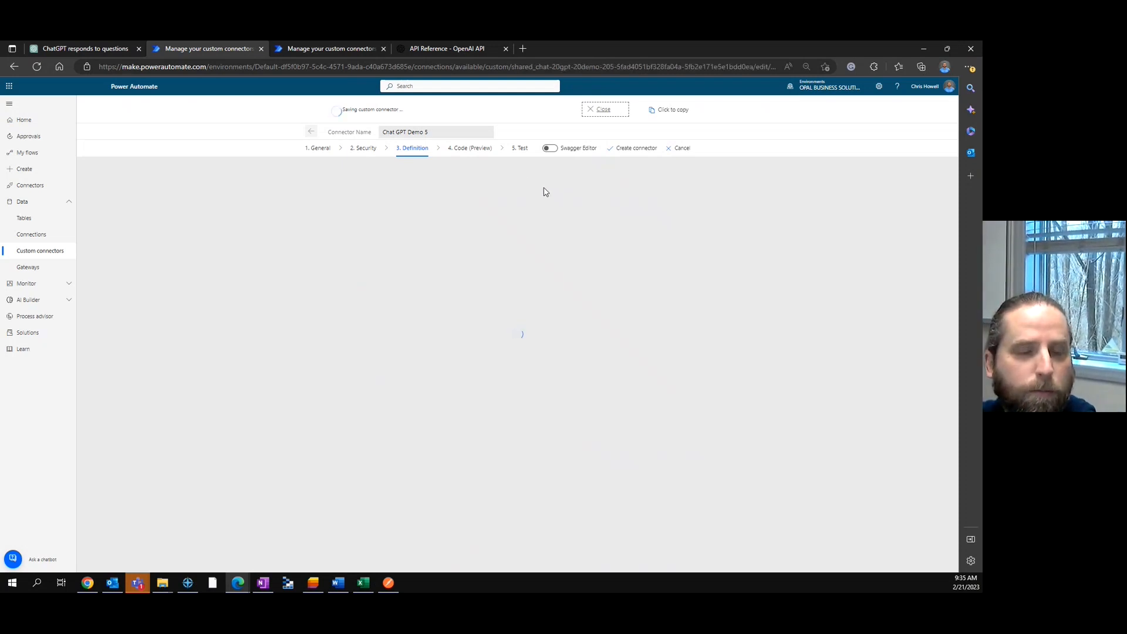
left_click(552, 151)
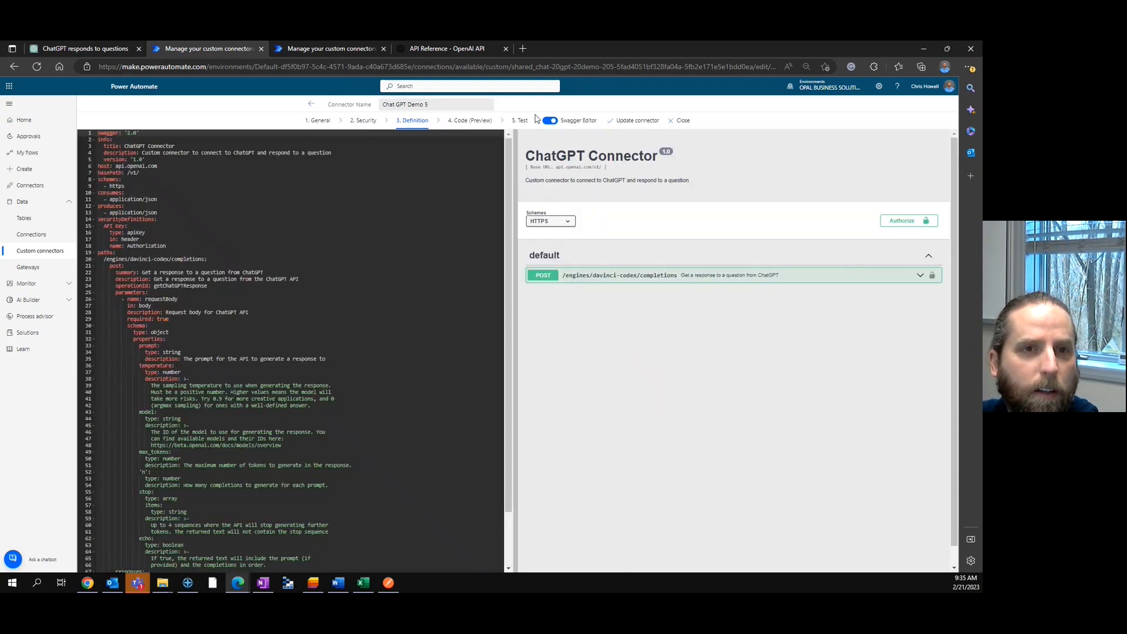
left_click(521, 123)
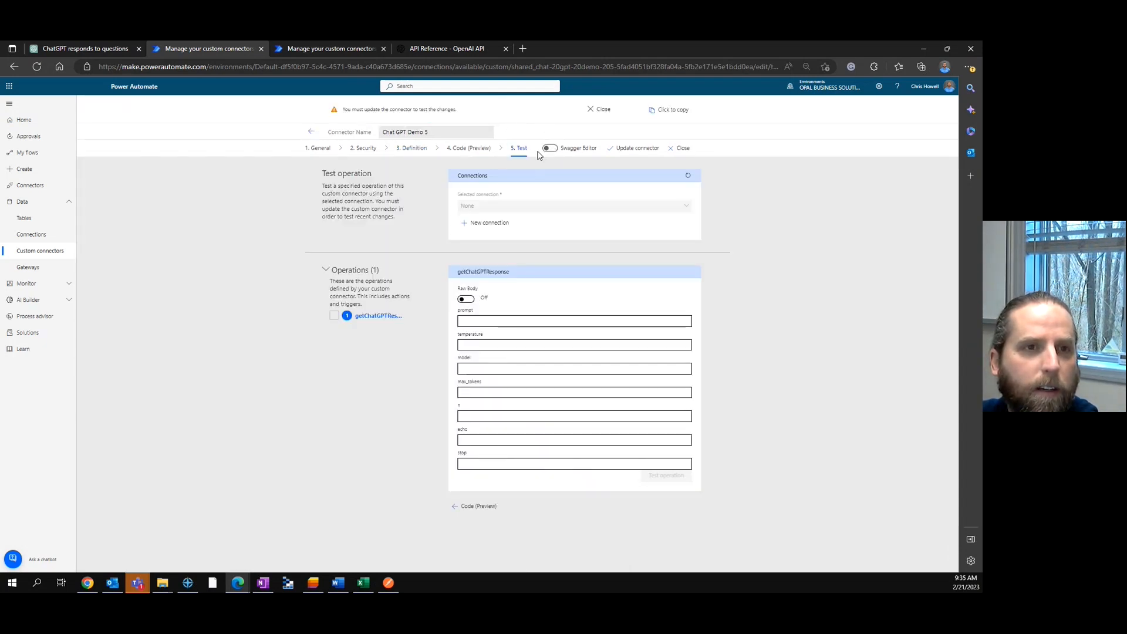
- Update the Chat GPT Demo 5 connector and create a new connection for it by pasting the API key into ApiKeyHeader
left_click(627, 150)
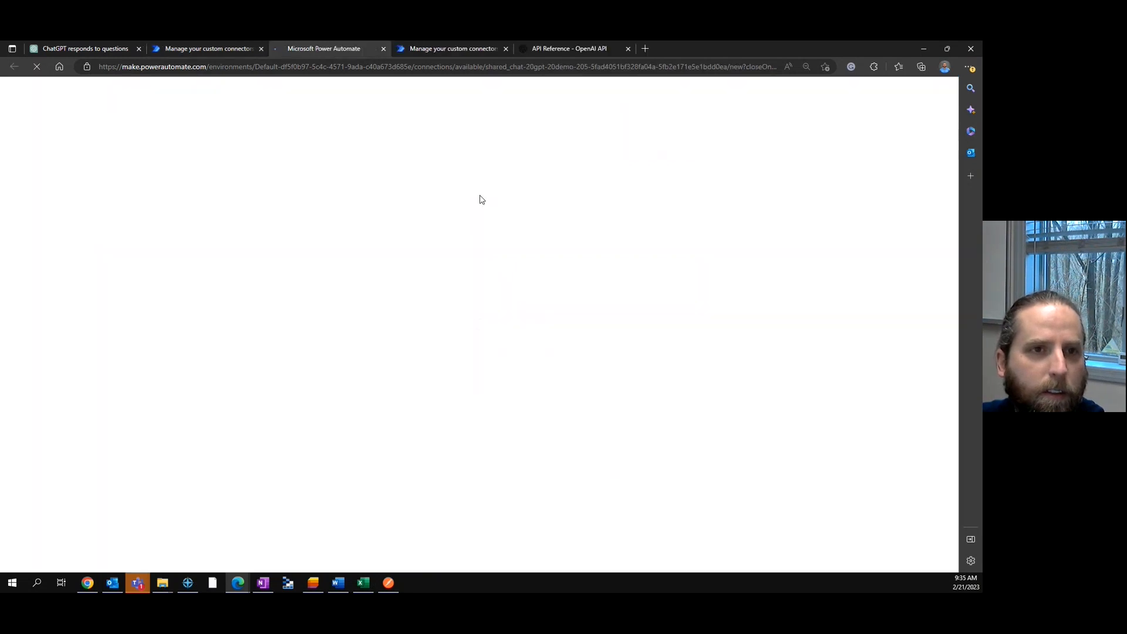
left_click(487, 195)
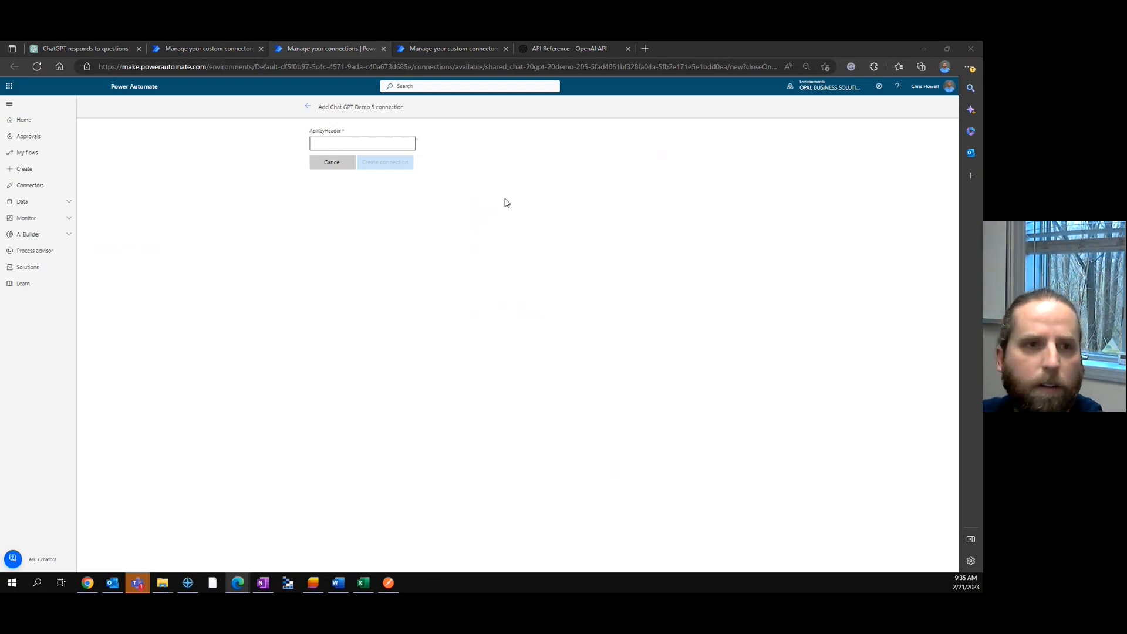
left_click(403, 144)
key("ctrl+v")
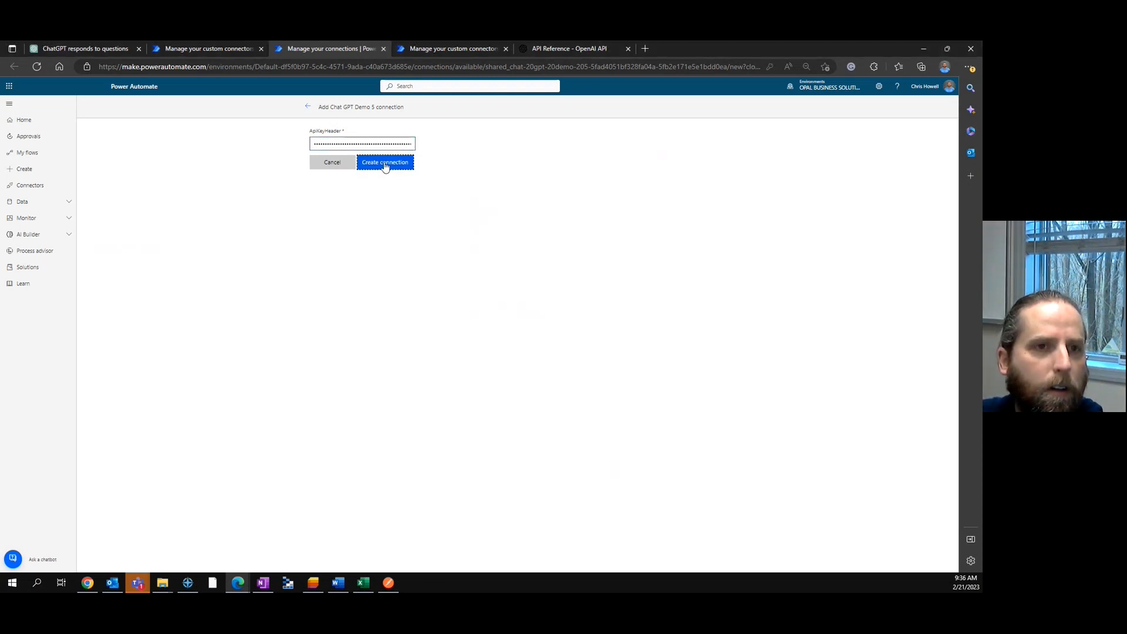
left_click(385, 164)
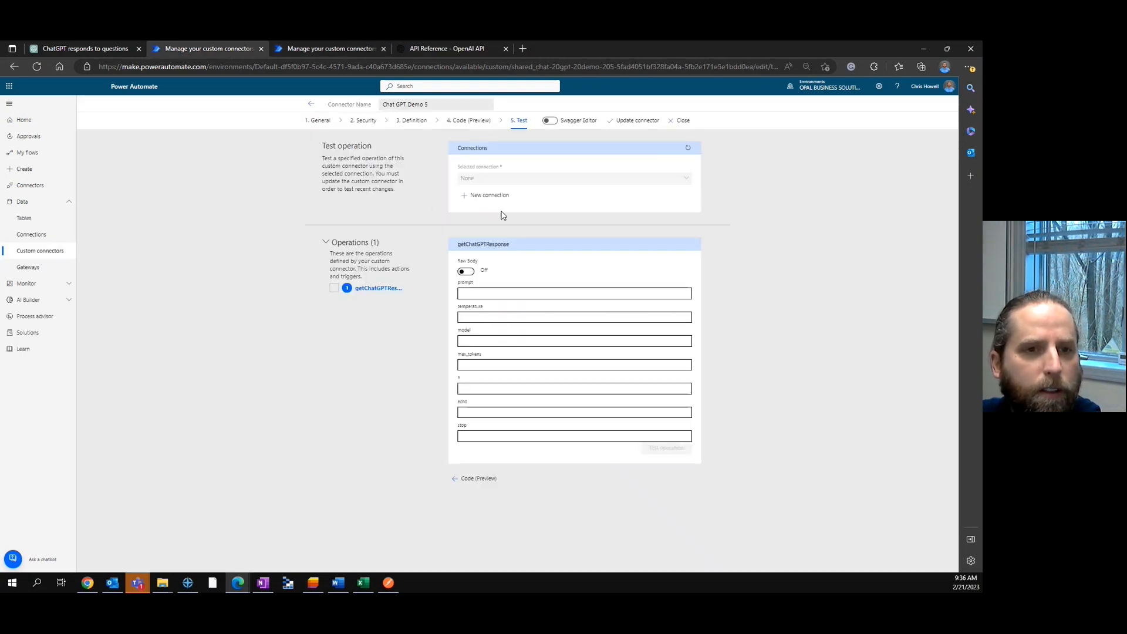
- Fill in the getChatGPTResponse test with prompt "What is your name?", temperature 0, model text-davinci-003 and max_tokens 2000
left_click(480, 294)
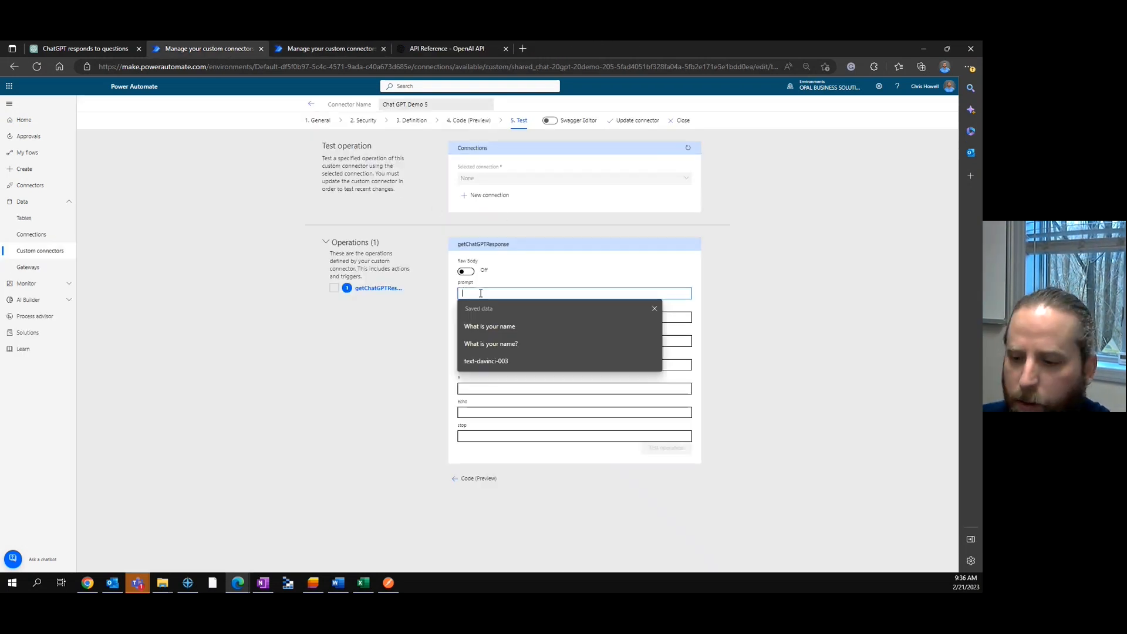
left_click(491, 344)
left_click(482, 317)
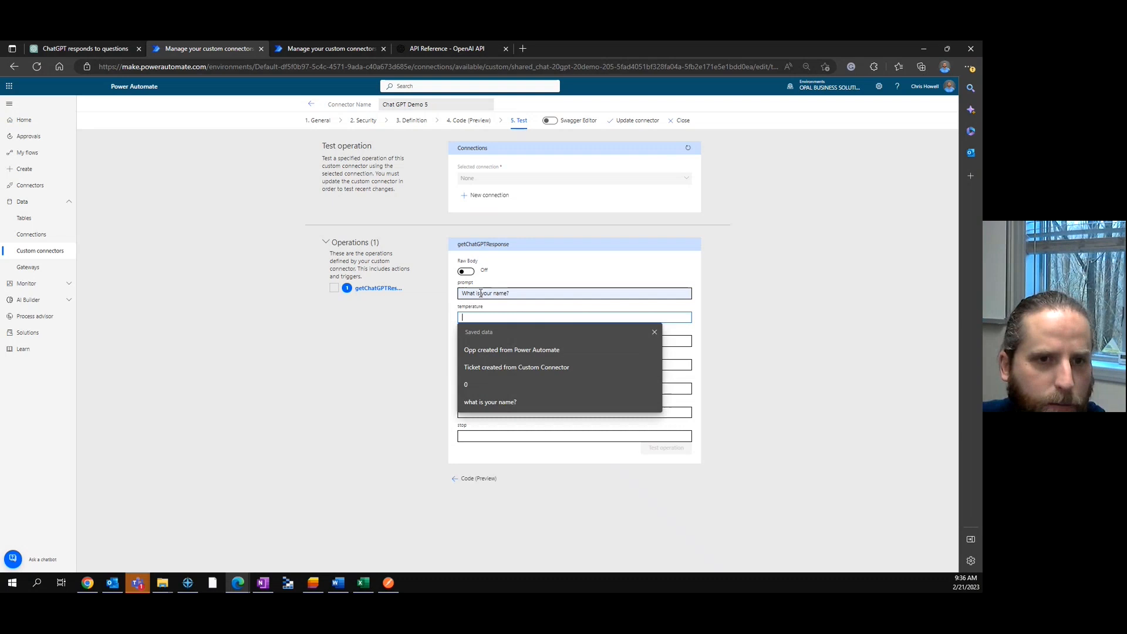
left_click(481, 388)
left_click(480, 342)
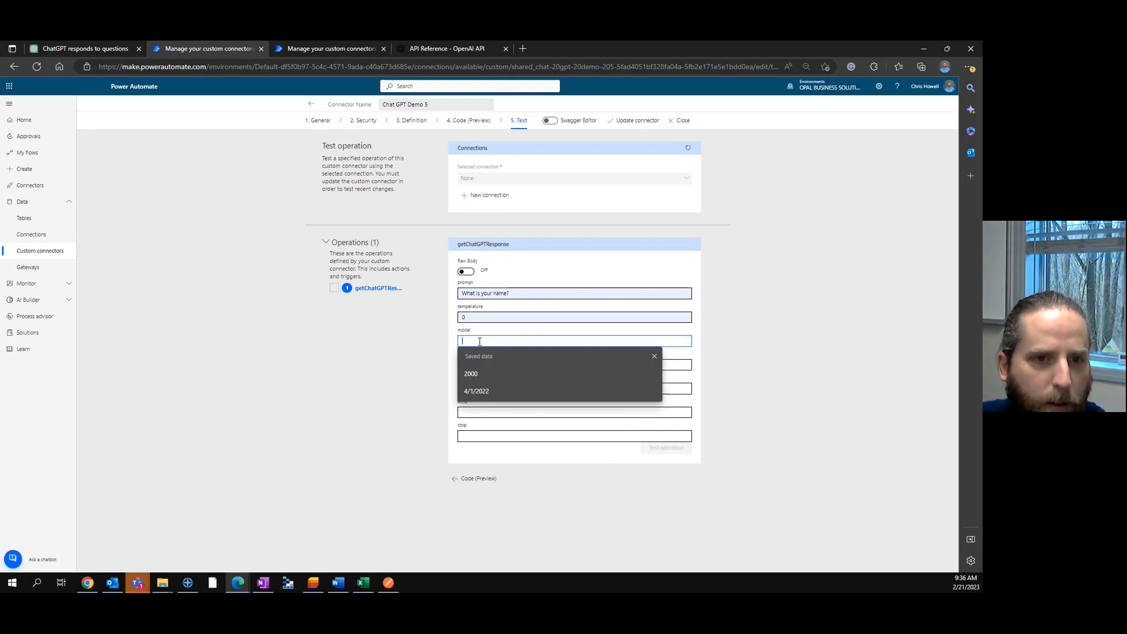
type("text-davinci-")
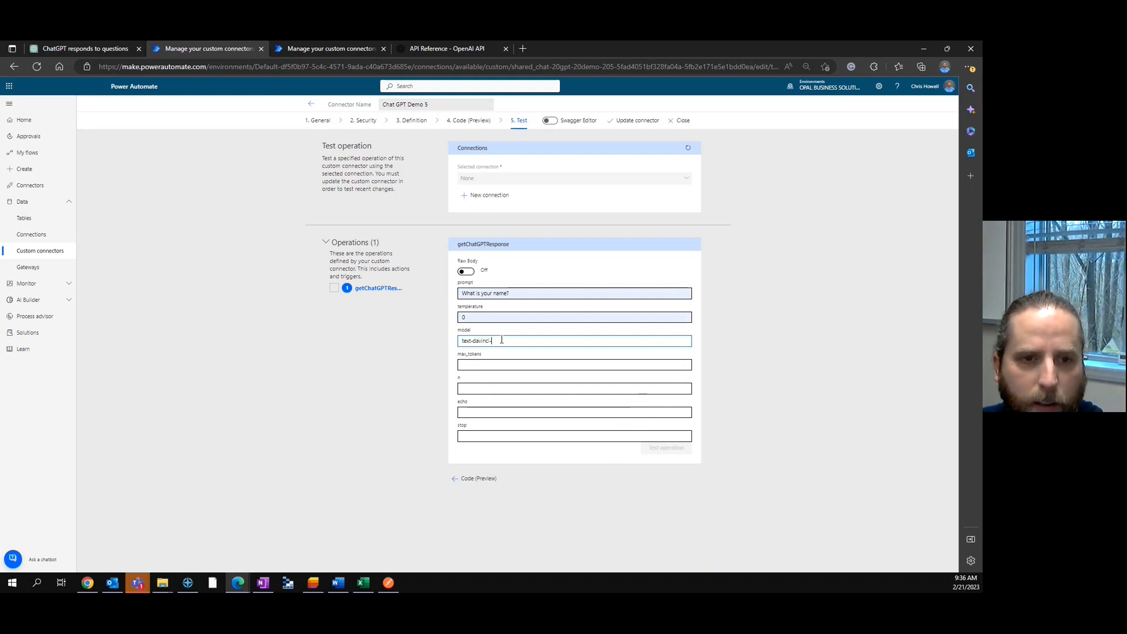
type("003")
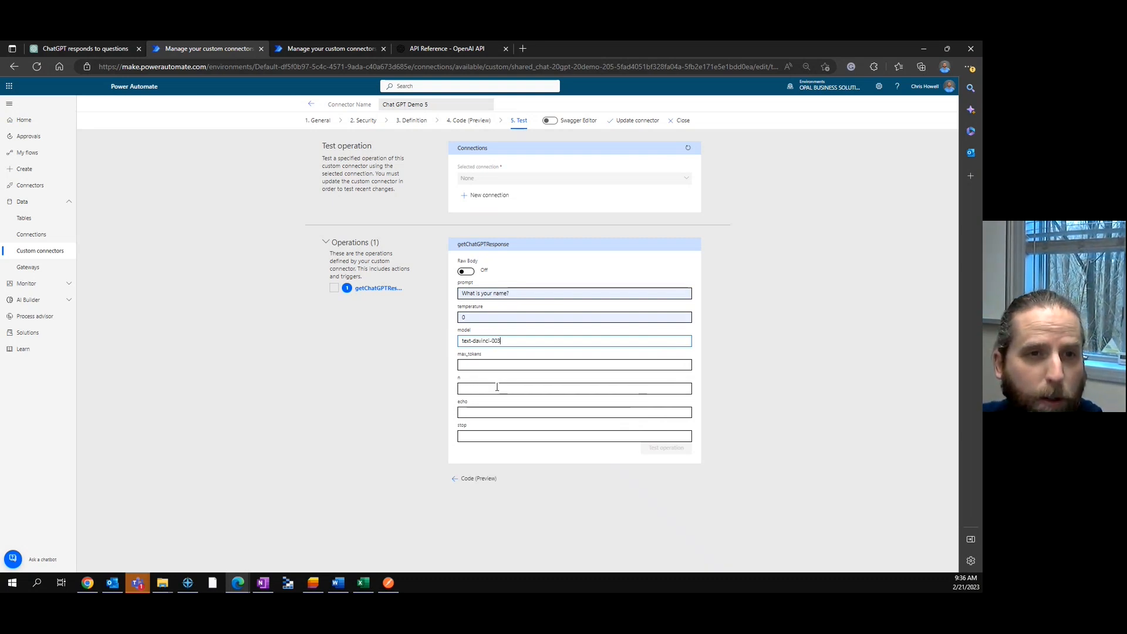
left_click(492, 364)
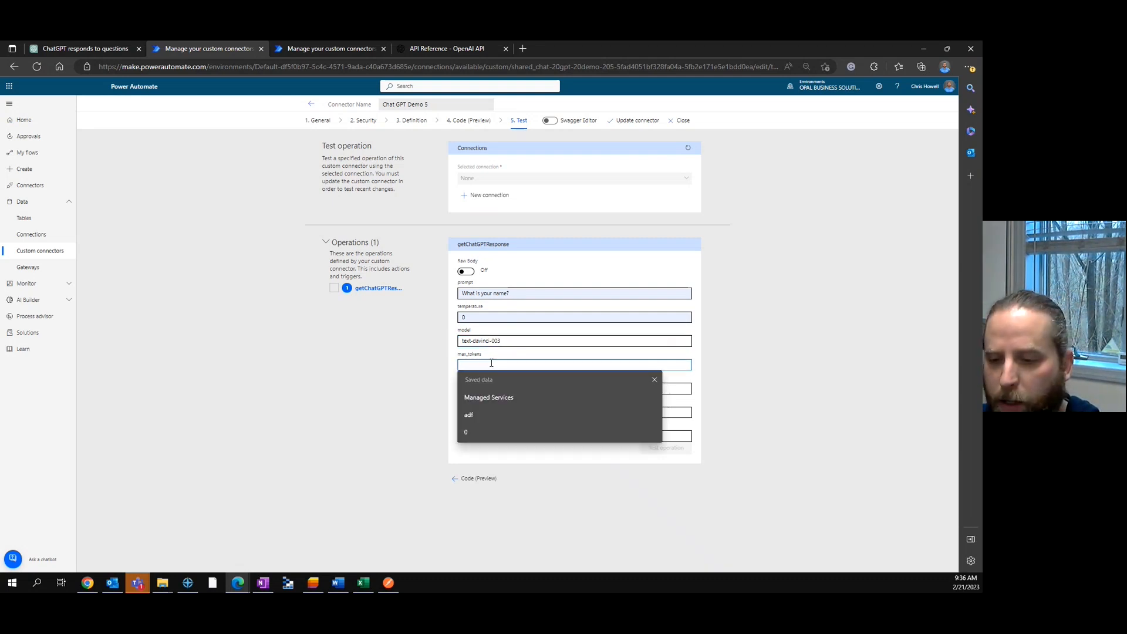
type("2000")
left_click(770, 348)
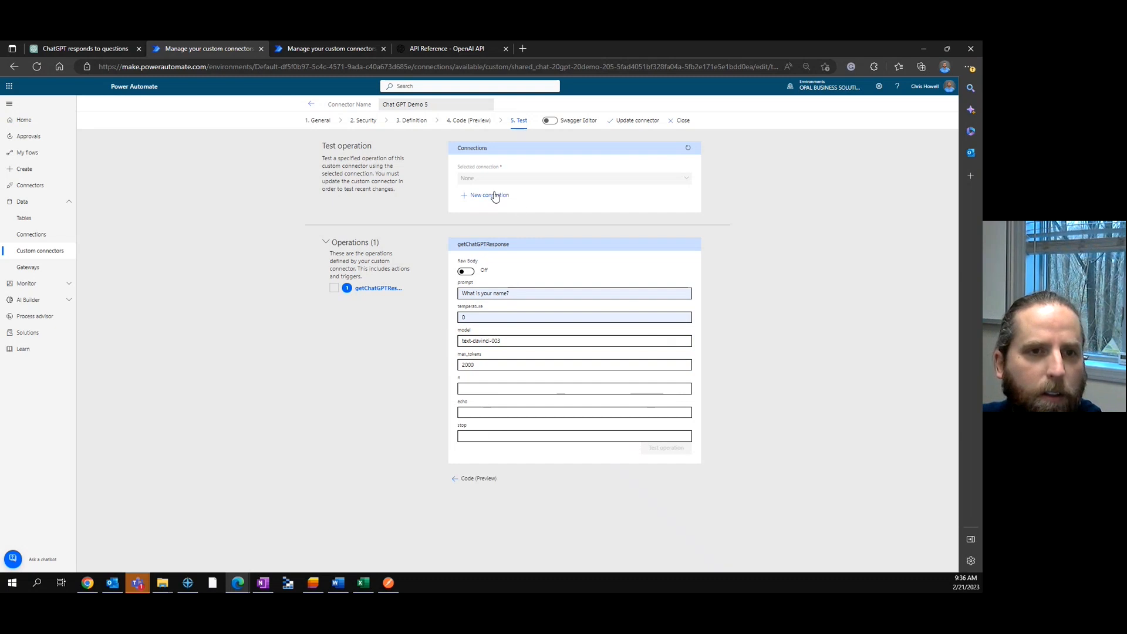
- Refresh the connections, run the getChatGPTResponse test with the new connection and read the message in the response body
left_click(689, 149)
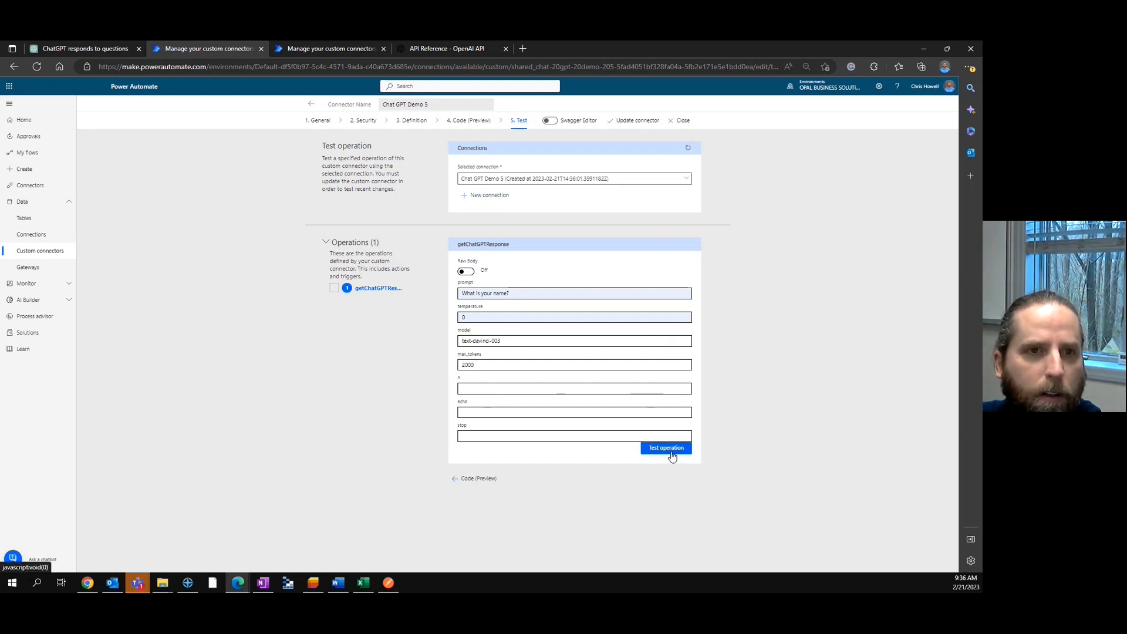
left_click(672, 452)
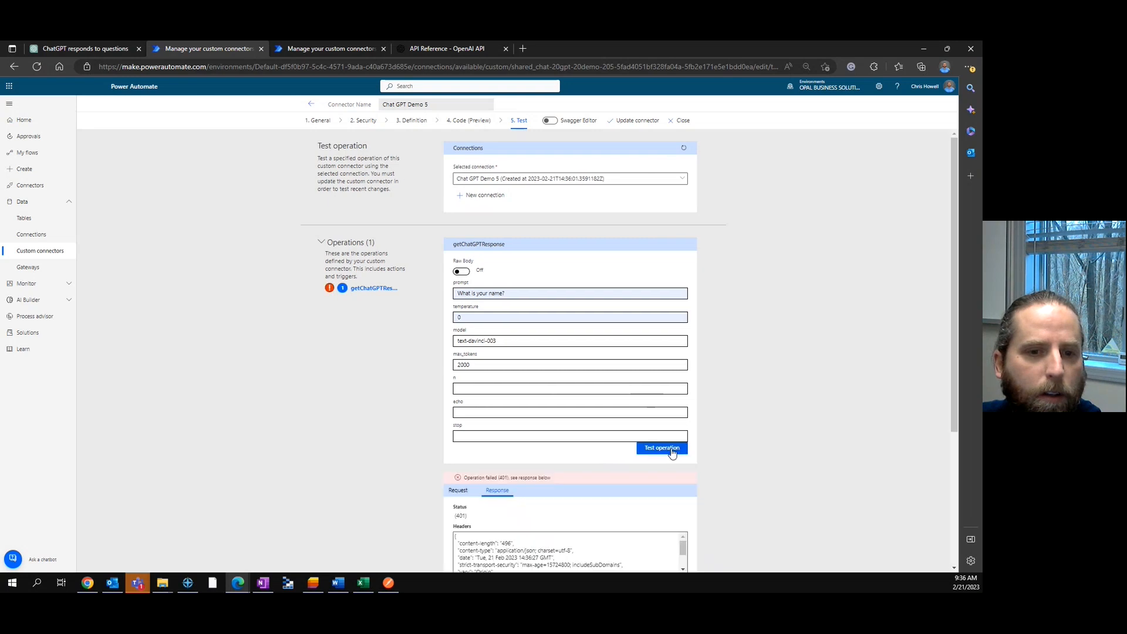
scroll(747, 428, "down", 4)
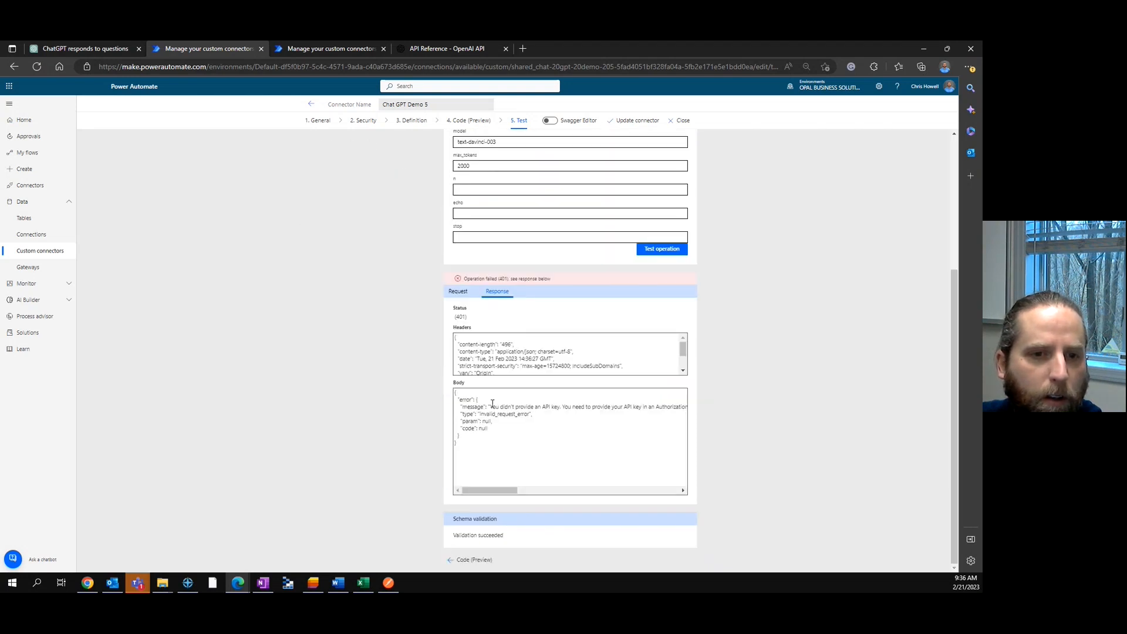
left_click_drag(491, 405, 567, 406)
left_click(616, 415)
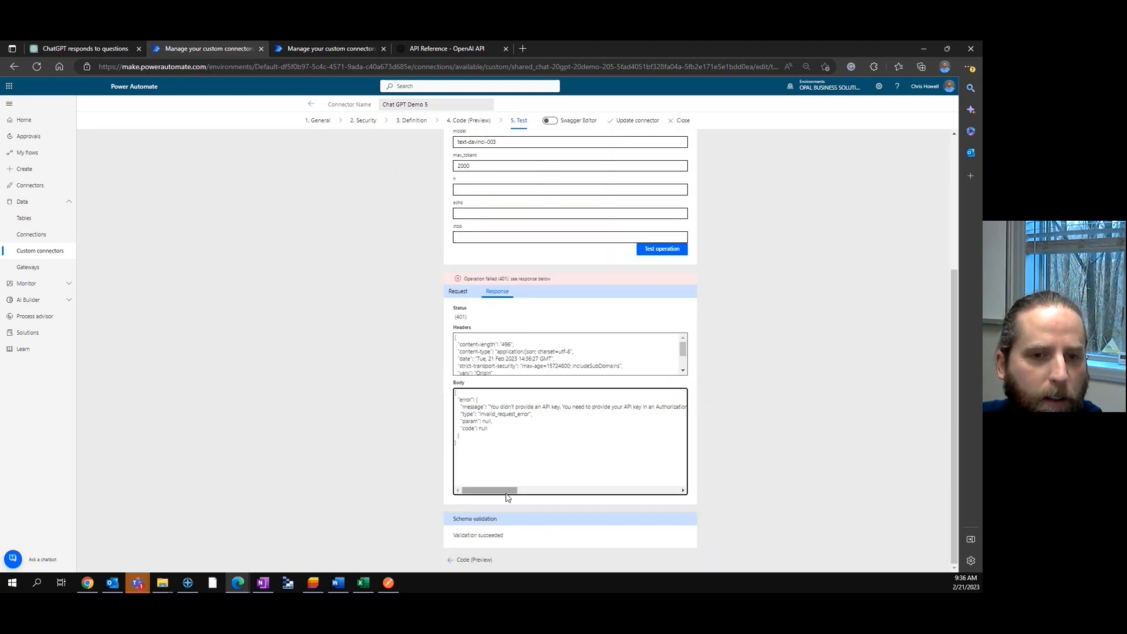
left_click_drag(507, 495, 560, 496)
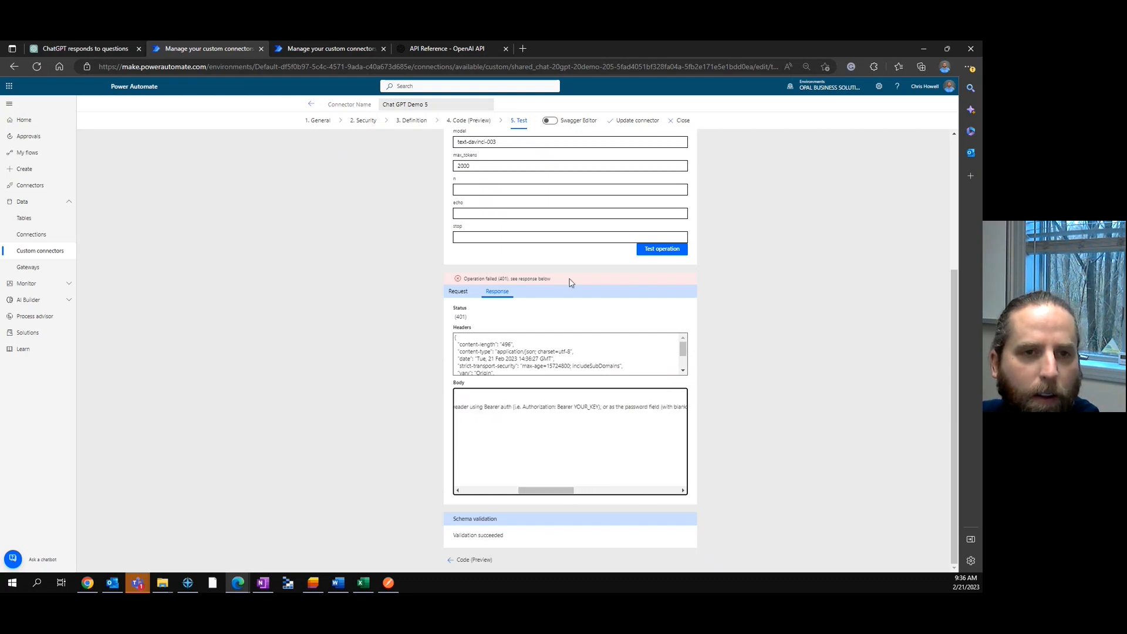
scroll(570, 283, "up", 3)
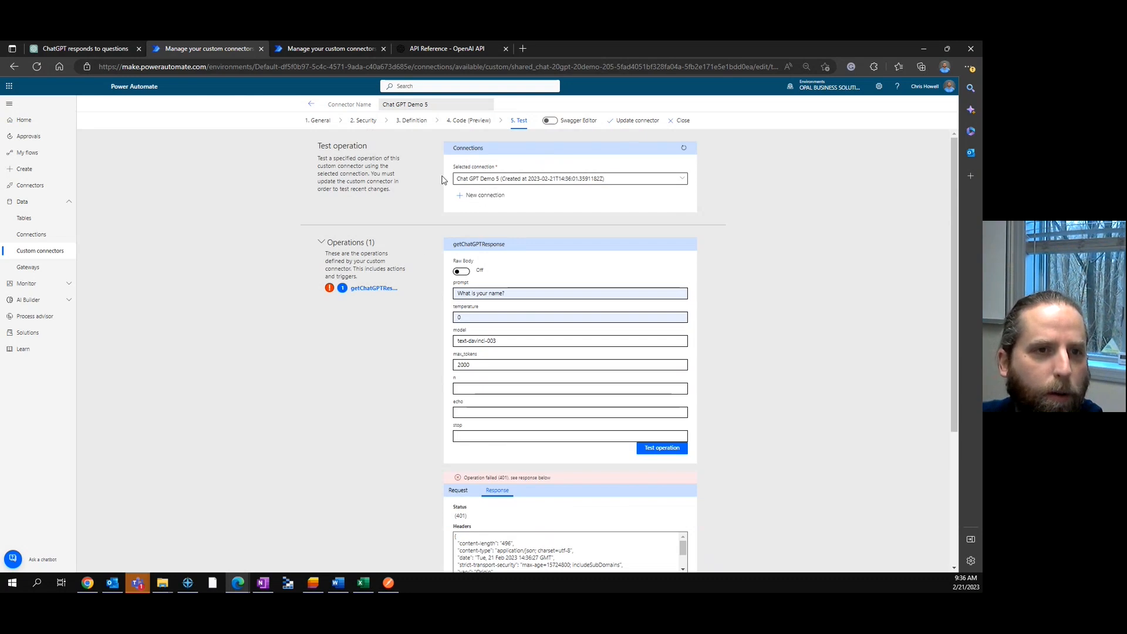
- Check the connector's security settings and the request URL in the getChatGPTResponse action's definition
left_click(367, 123)
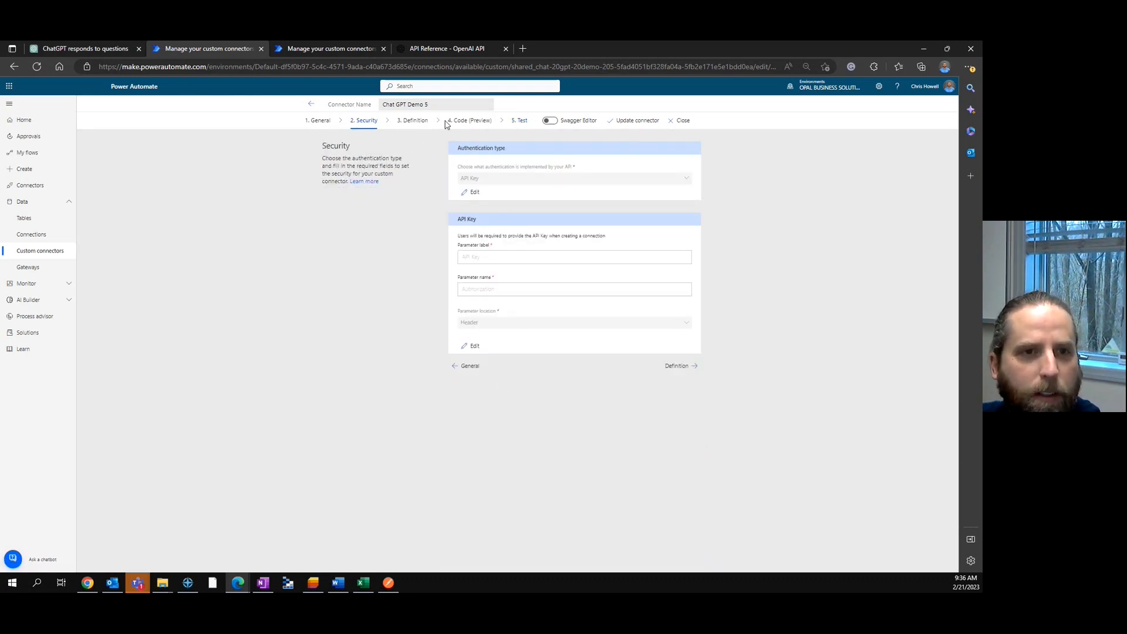
left_click(416, 124)
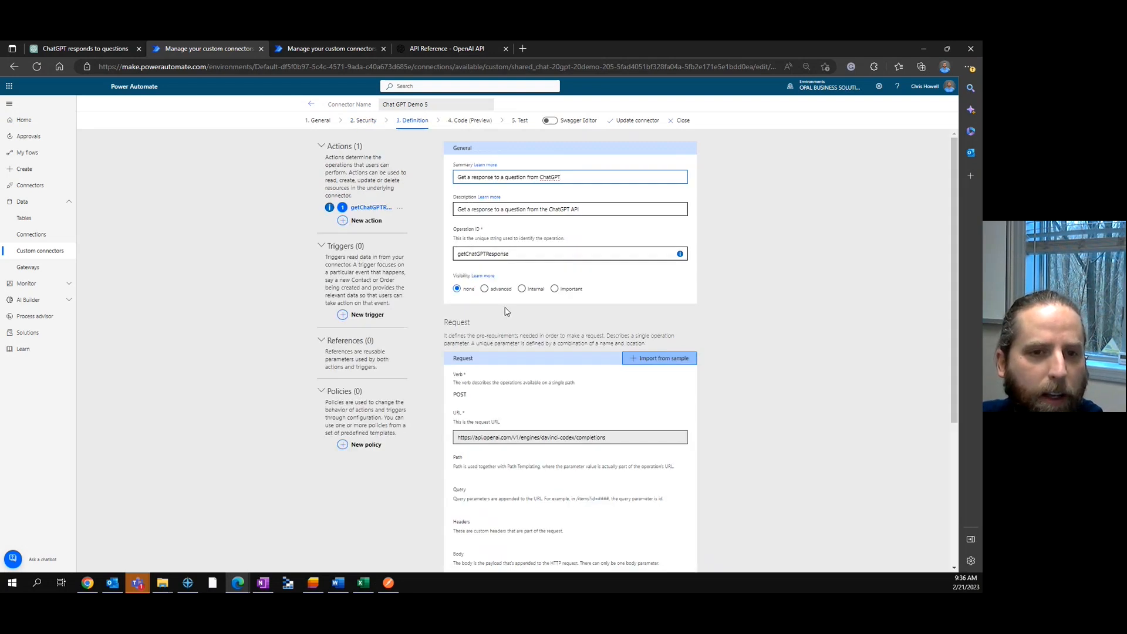
scroll(507, 312, "down", 1)
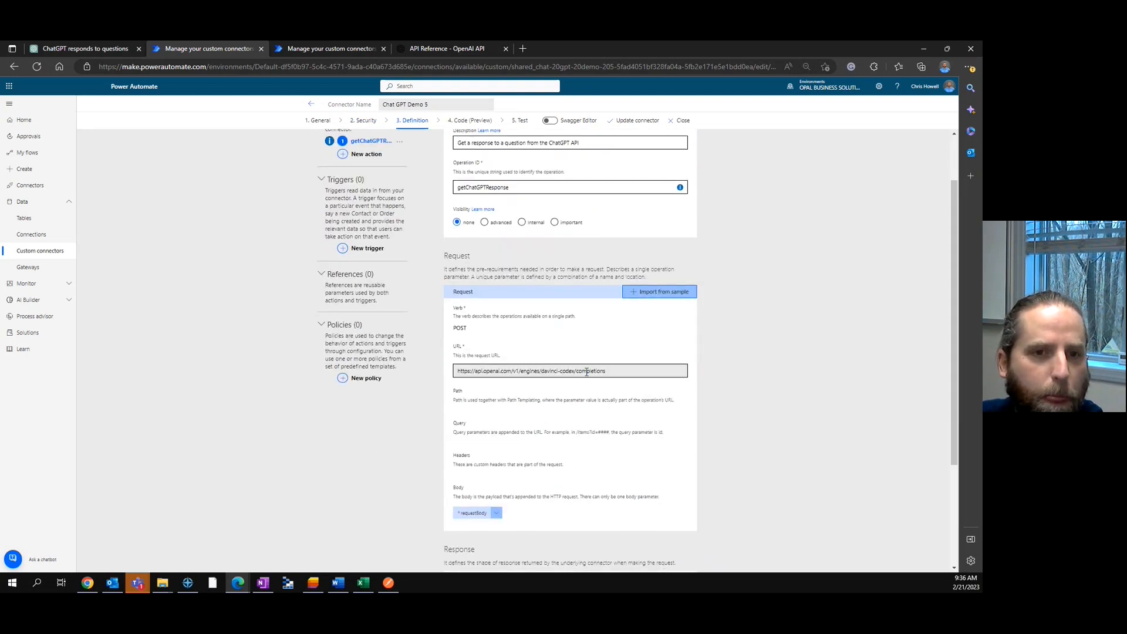
left_click(557, 372)
left_click_drag(616, 372, 457, 371)
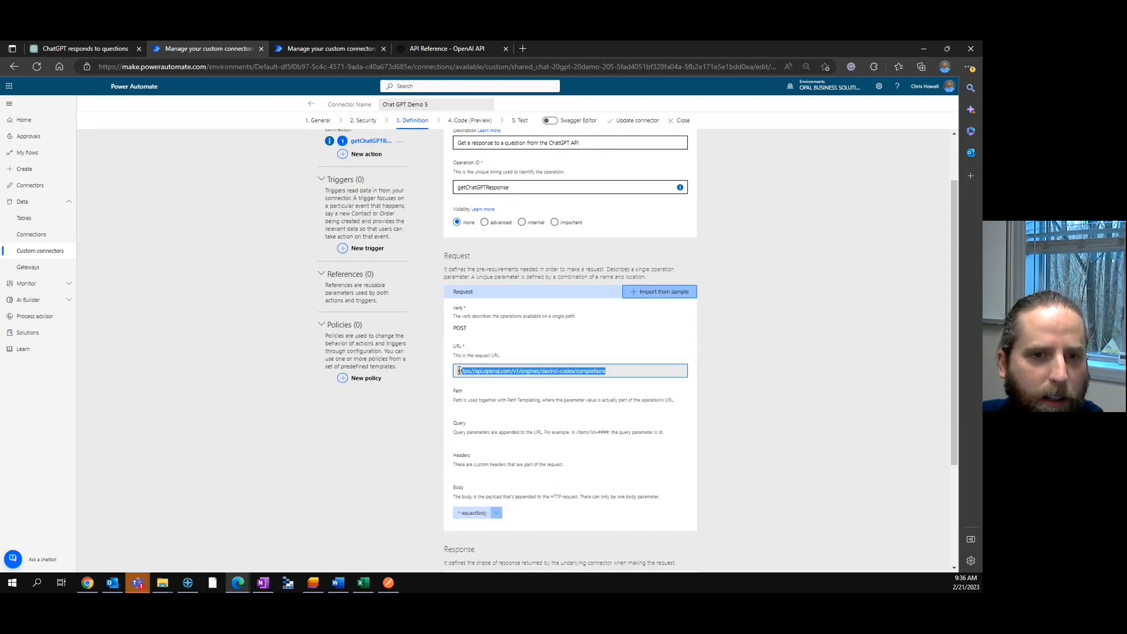
left_click(620, 371)
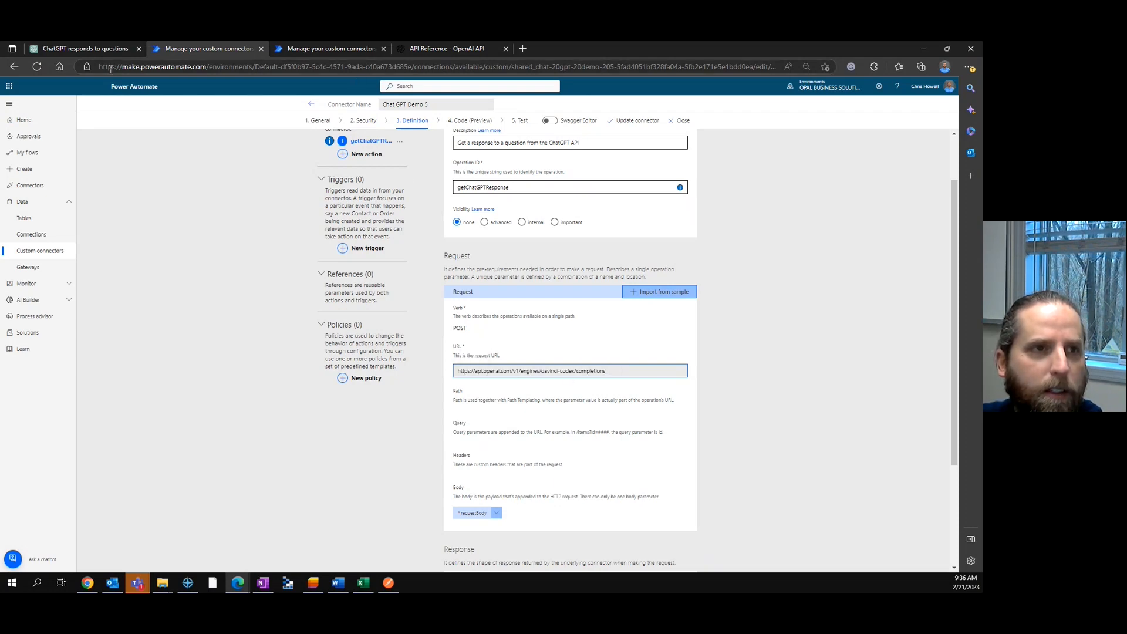
- In the ChatGPT conversation, send the request "can you just have the enpoint of /completions?"
left_click(91, 50)
scroll(523, 401, "down", 10)
scroll(519, 418, "down", 10)
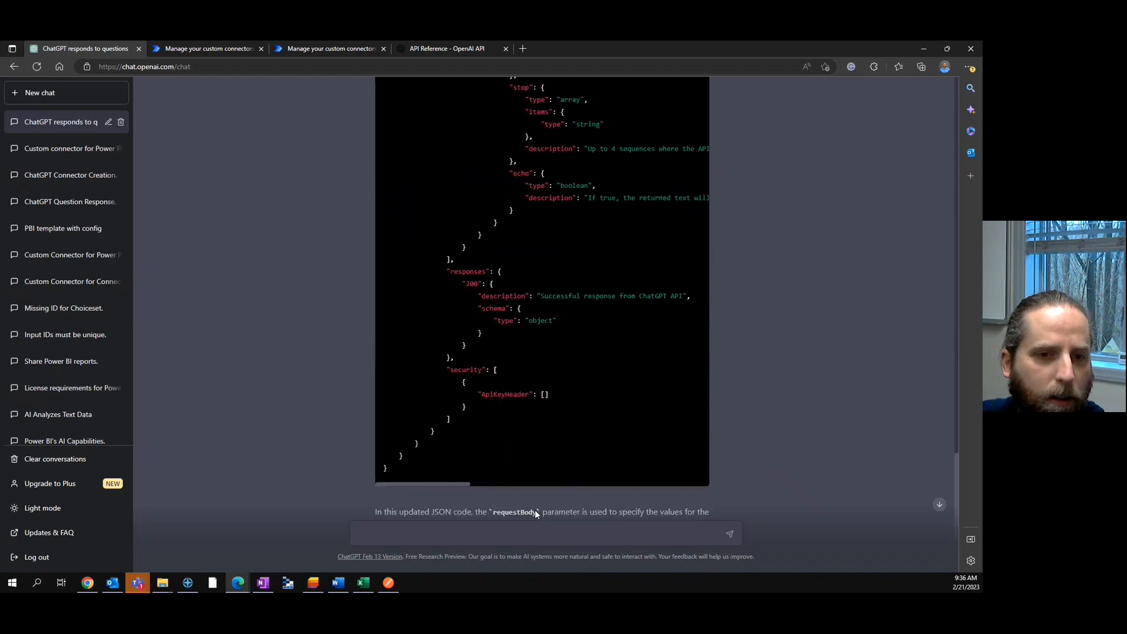
left_click(530, 528)
type("can you ")
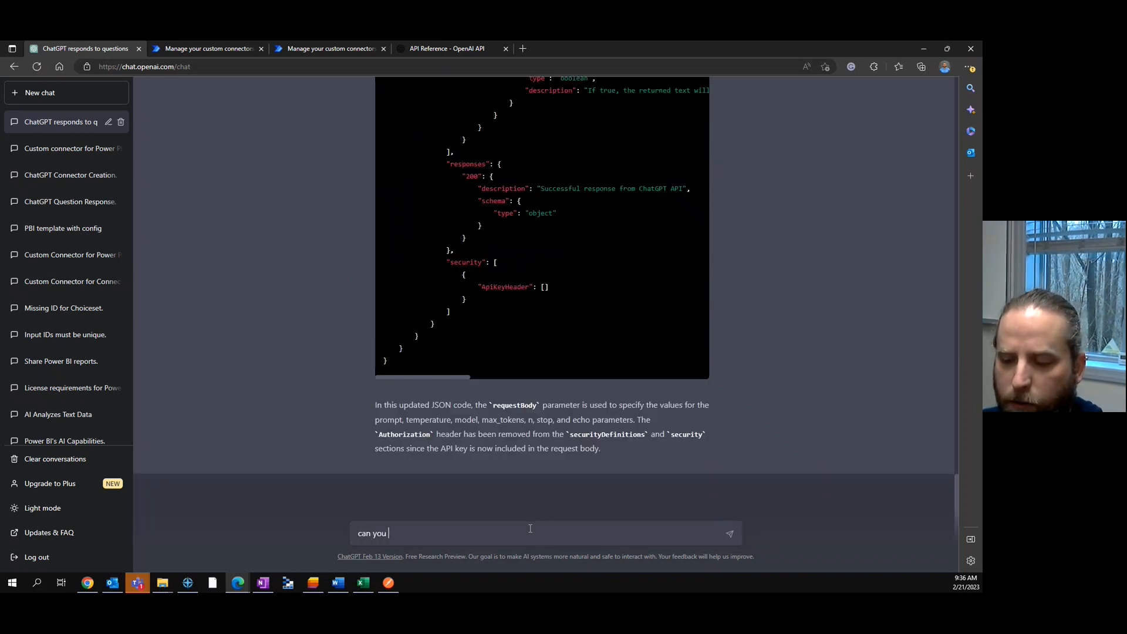
type("just have")
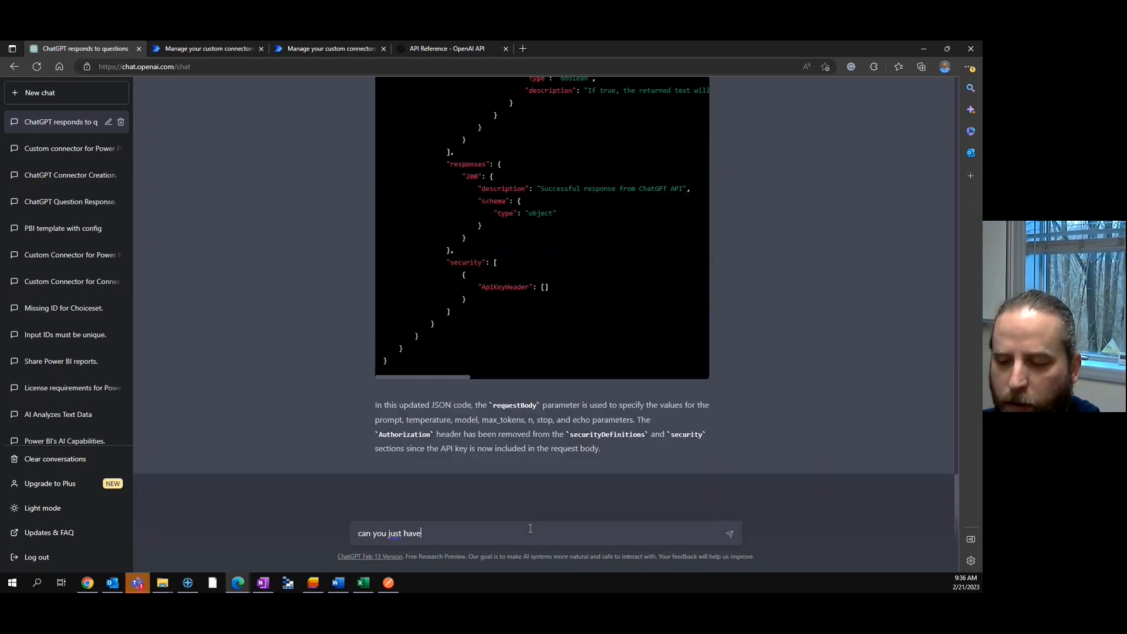
type(" the enpoint of /co")
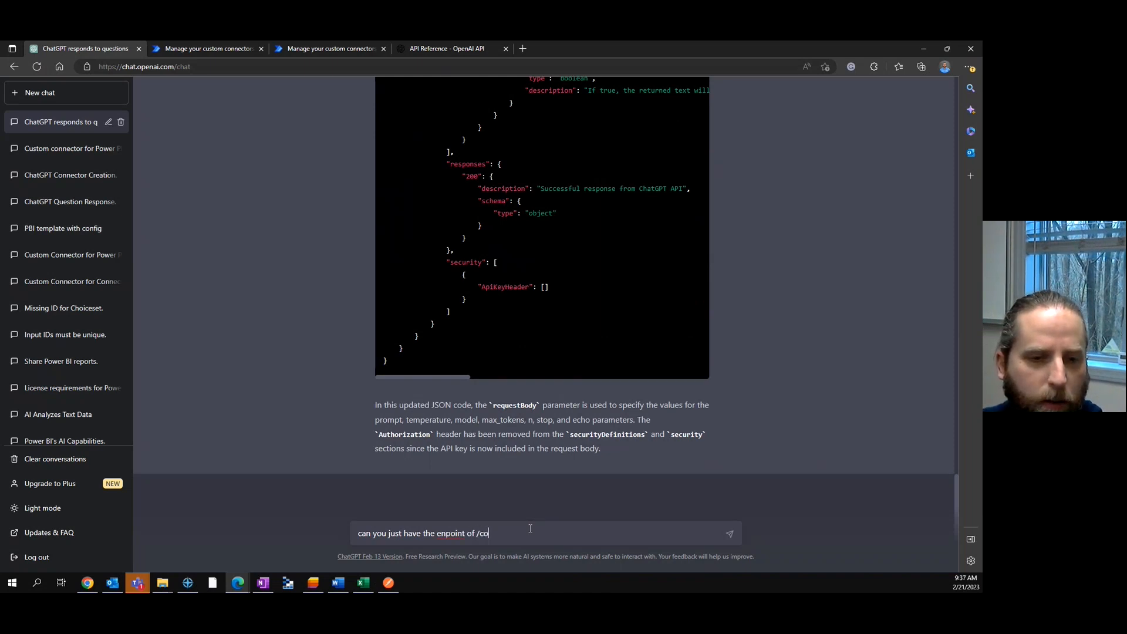
type("mpletions?")
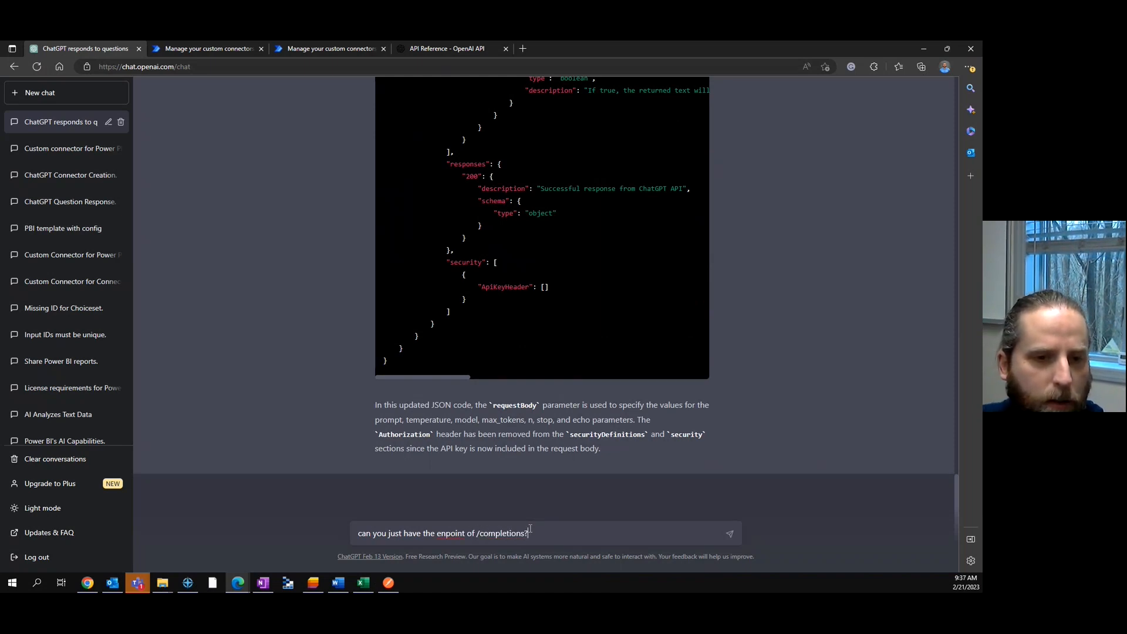
scroll(590, 266, "up", 10)
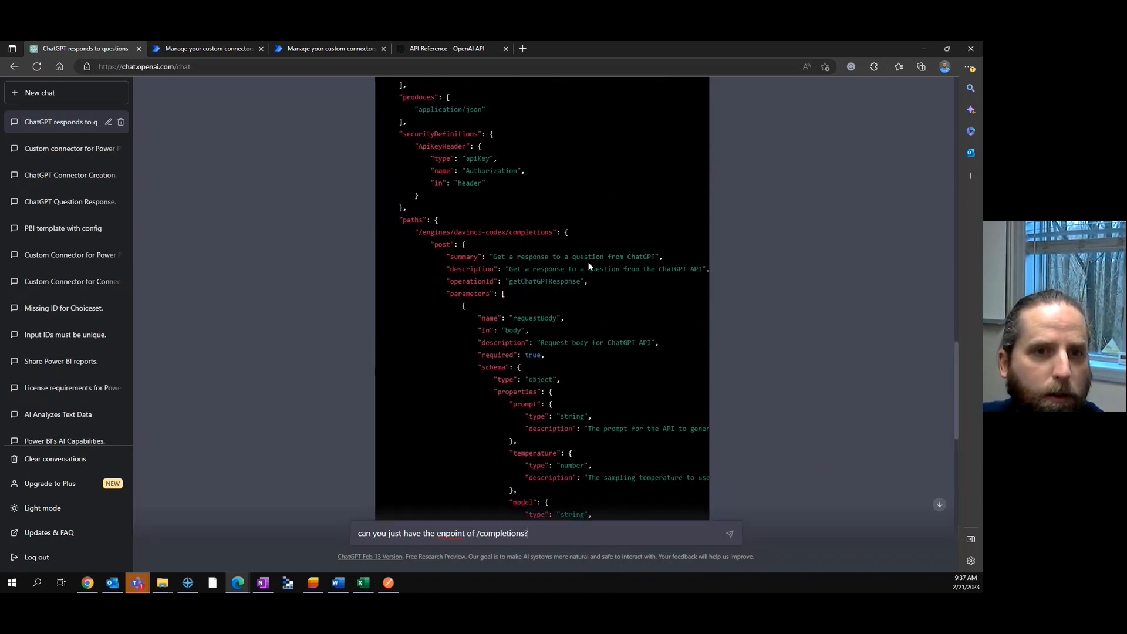
scroll(590, 266, "down", 10)
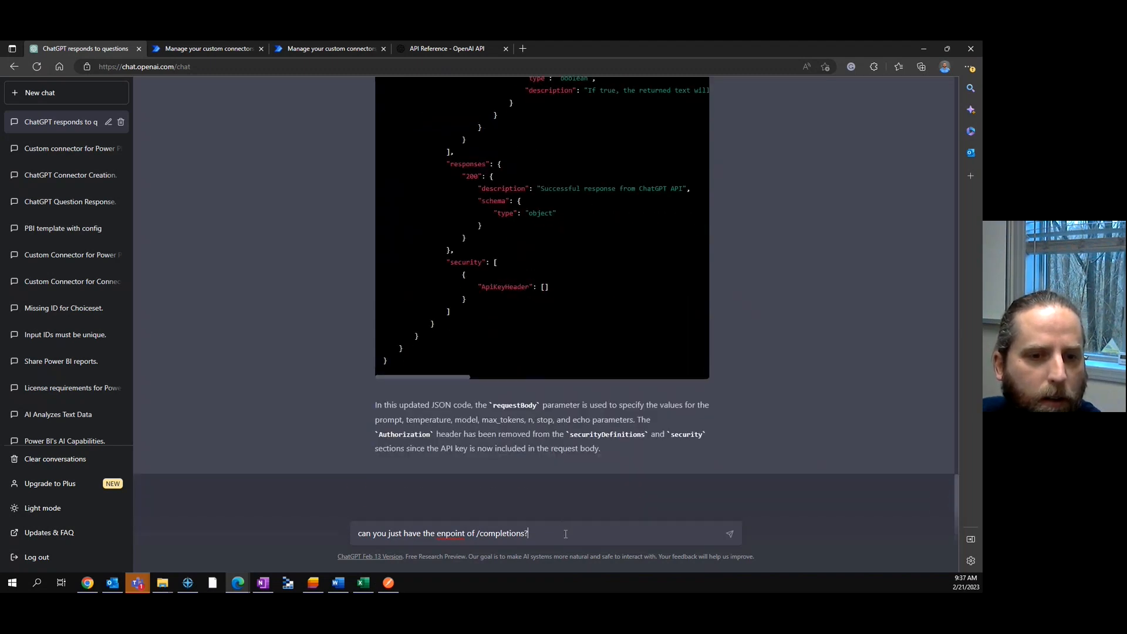
key("Return")
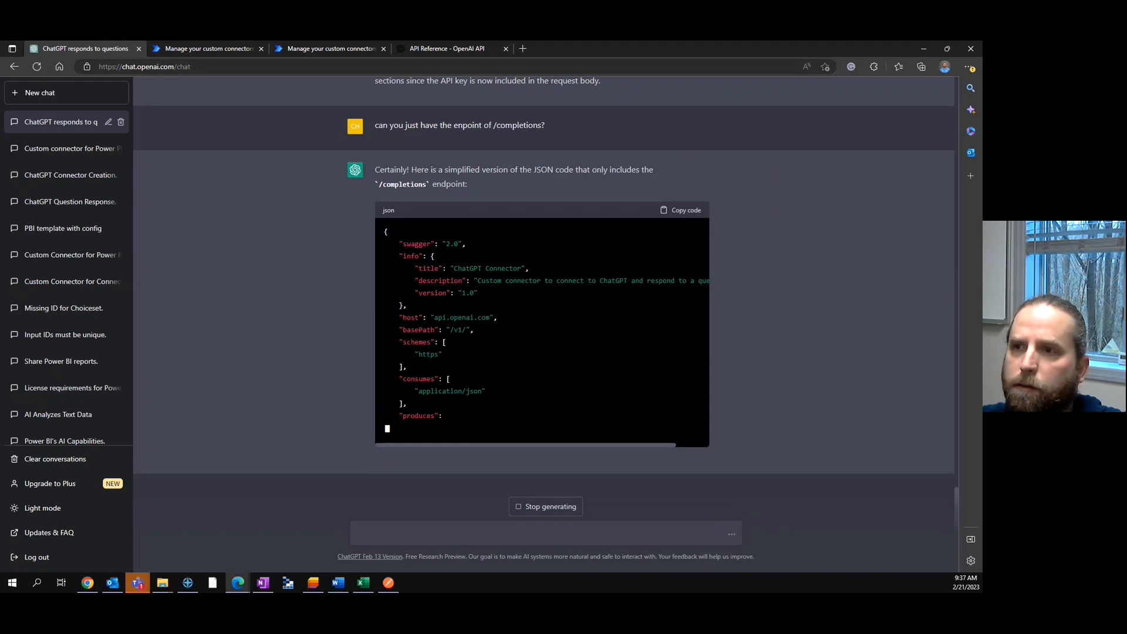
- Check the Create completion request in the OpenAI API reference, then return to ChatGPT and examine the JSON being generated
left_click(456, 44)
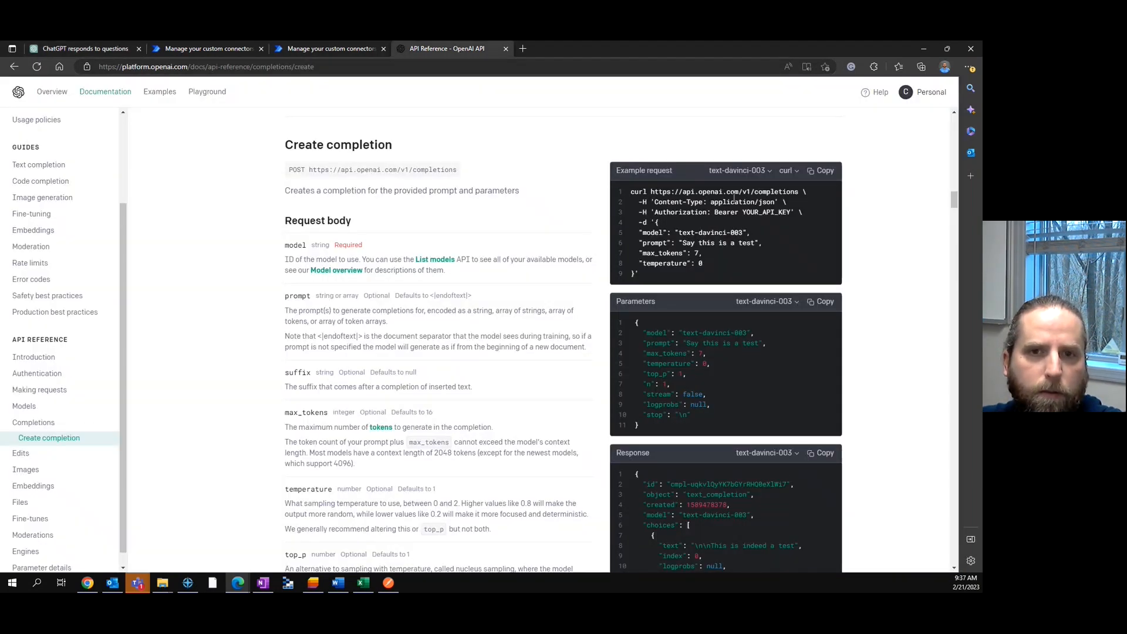
left_click(104, 48)
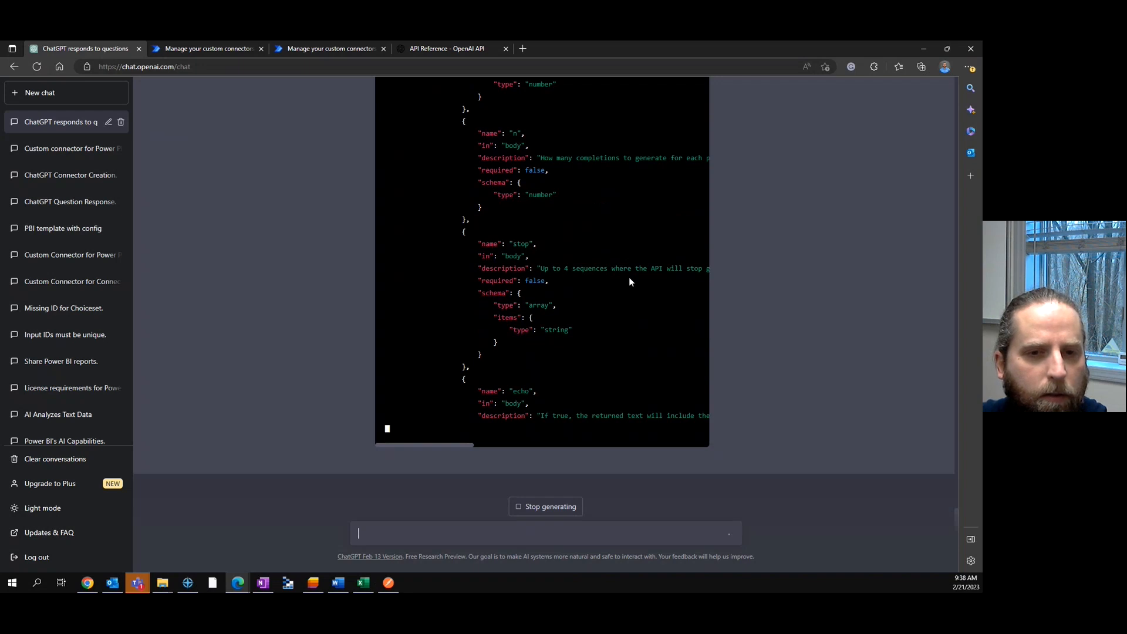
left_click_drag(436, 445, 407, 444)
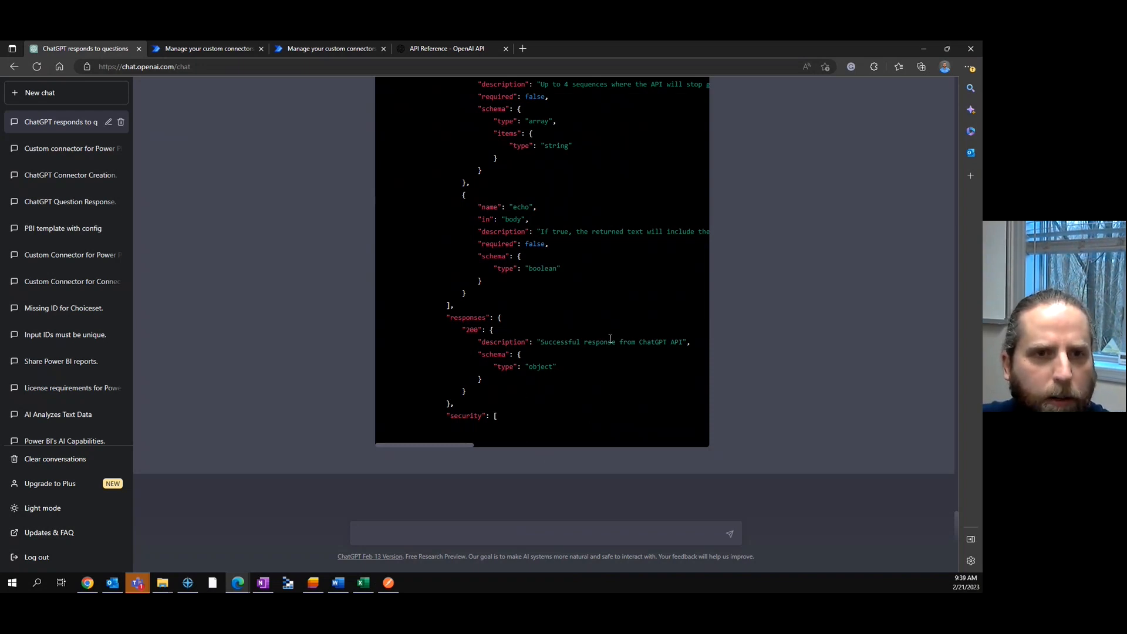
- Open the /completions endpoint request for editing and resubmit it so ChatGPT generates the JSON definition again
scroll(622, 338, "up", 15)
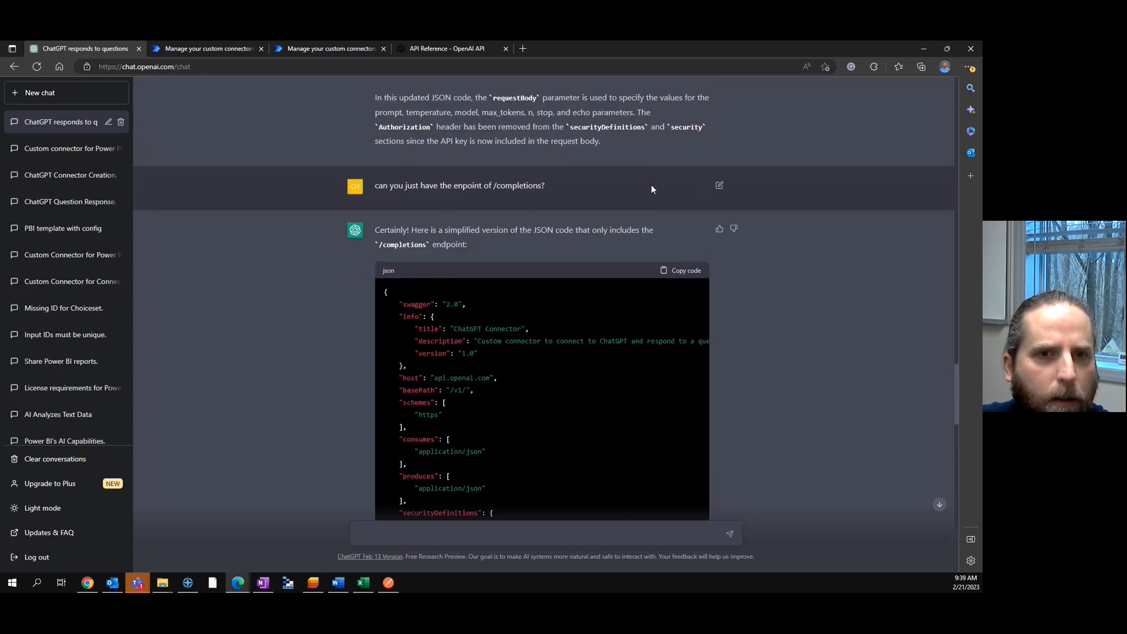
left_click(718, 187)
left_click(521, 210)
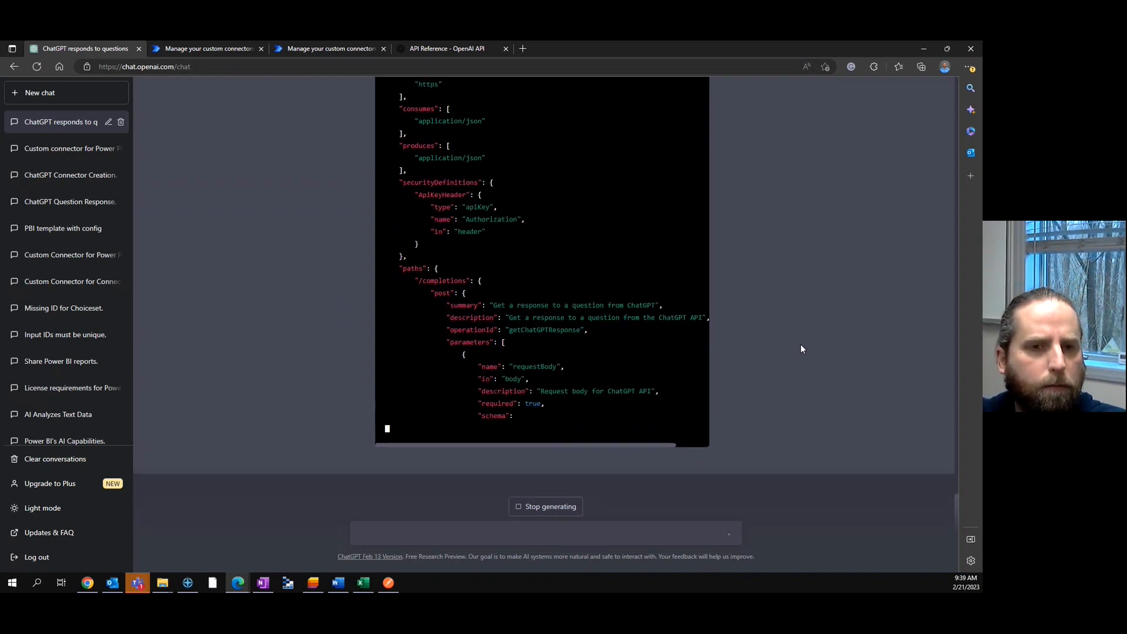
- In Power Automate, edit the Chat GPT Demo 5 connector's Swagger definition so the path on line 20 reads /completions
left_click(218, 48)
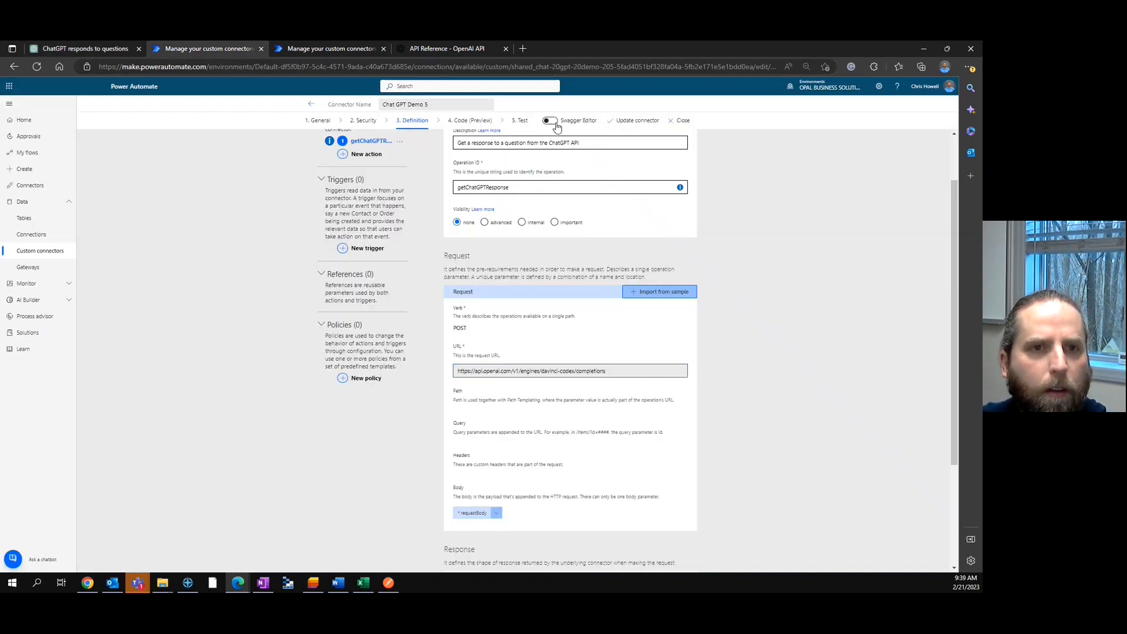
left_click(551, 121)
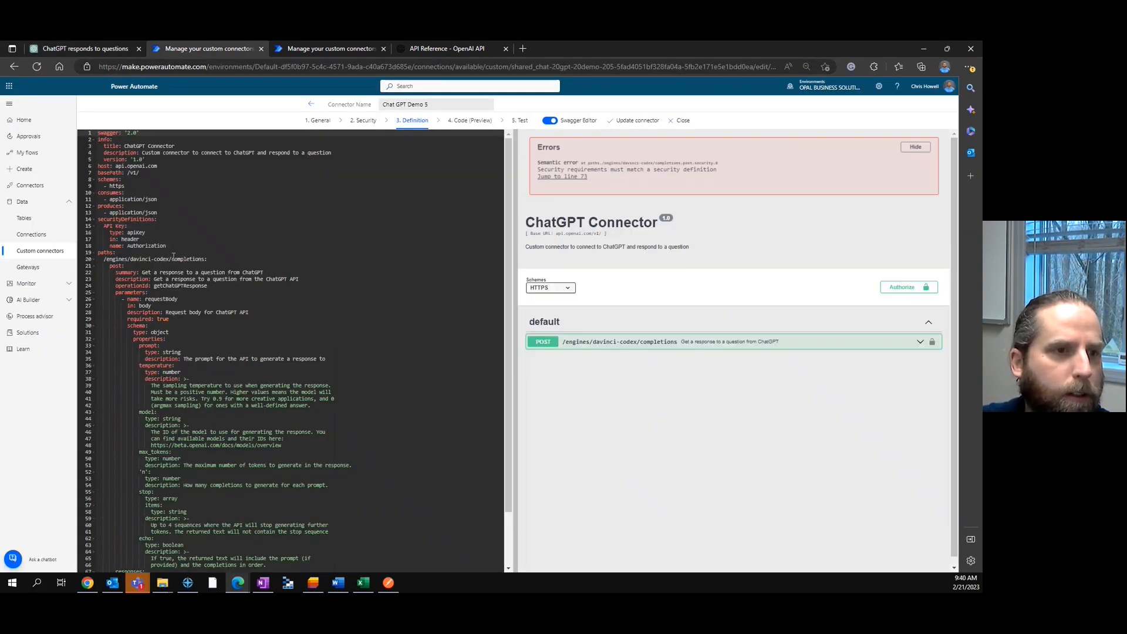
left_click(173, 257)
key("BackSpace")
key("BackSpace")
key("BackSpace")
key("BackSpace")
key("BackSpace")
key("BackSpace")
key("BackSpace")
key("BackSpace")
key("BackSpace")
key("BackSpace")
key("BackSpace")
key("BackSpace")
key("BackSpace")
key("BackSpace")
key("BackSpace")
key("BackSpace")
key("BackSpace")
key("BackSpace")
key("BackSpace")
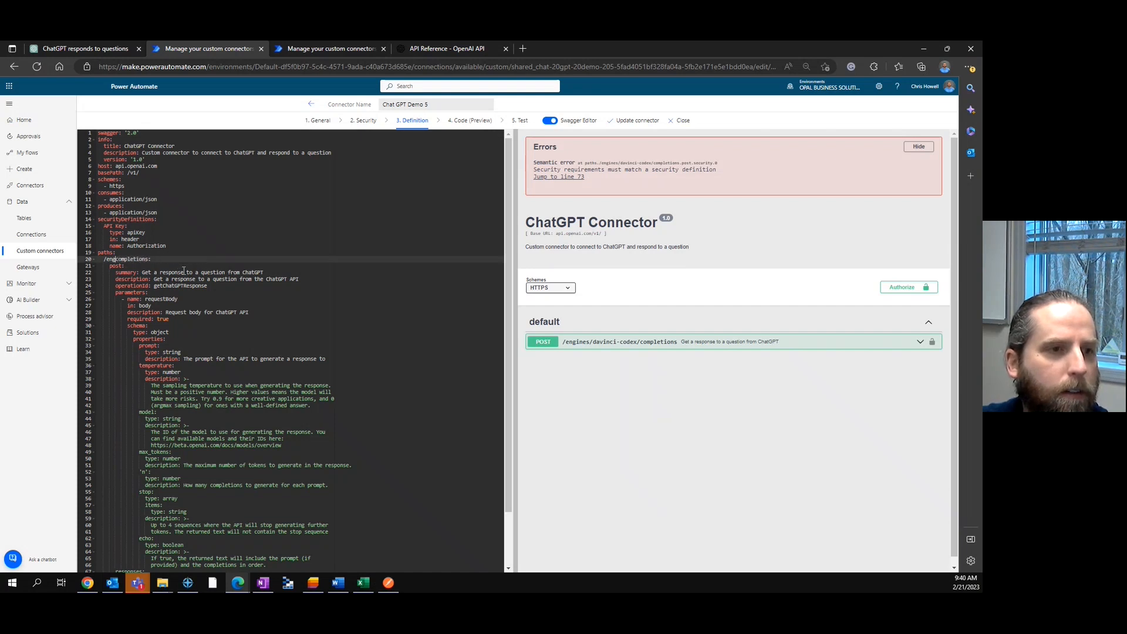
key("BackSpace")
key("BackSpace")
key("BackSpace")
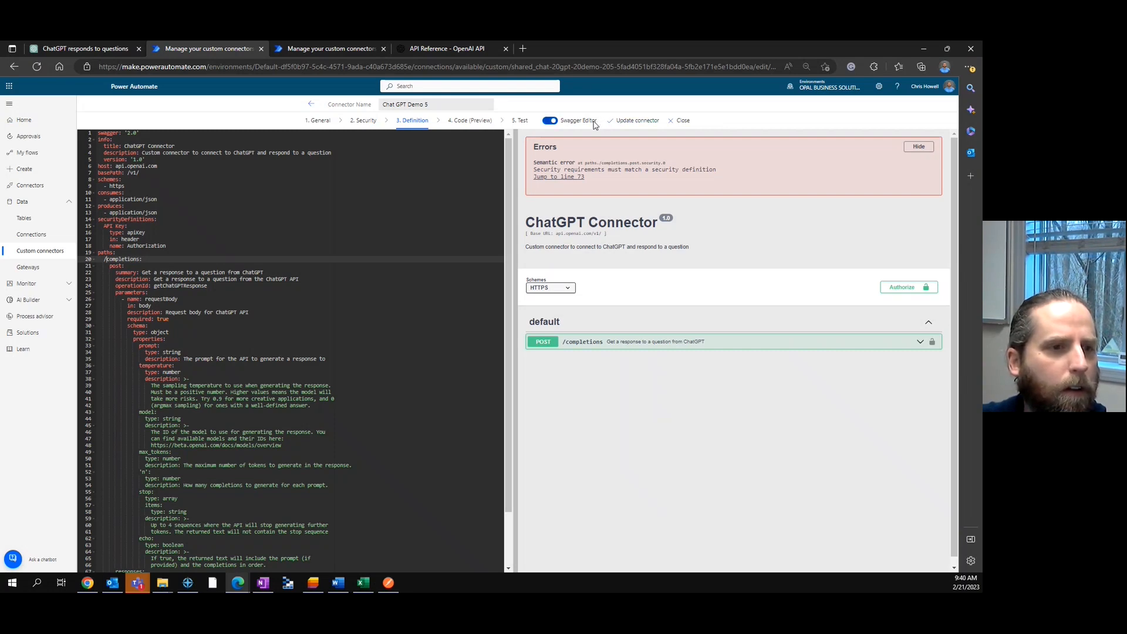
- Check the security requirement error on line 73 of the Swagger definition, then return to the form view and update the connector
scroll(433, 350, "down", 3)
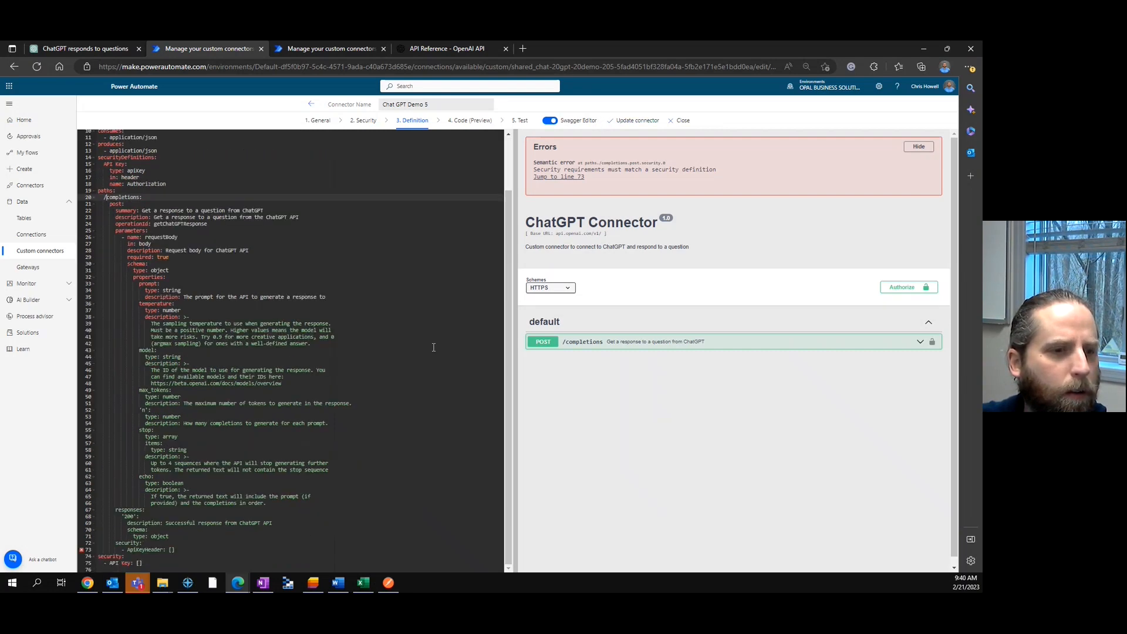
scroll(433, 348, "up", 3)
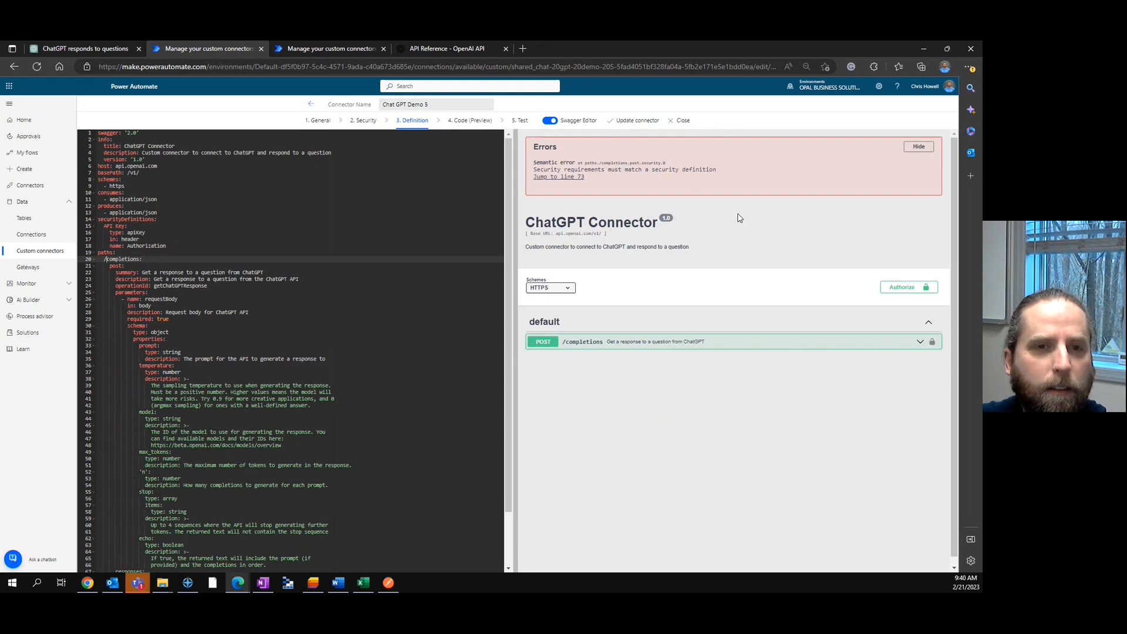
left_click(572, 177)
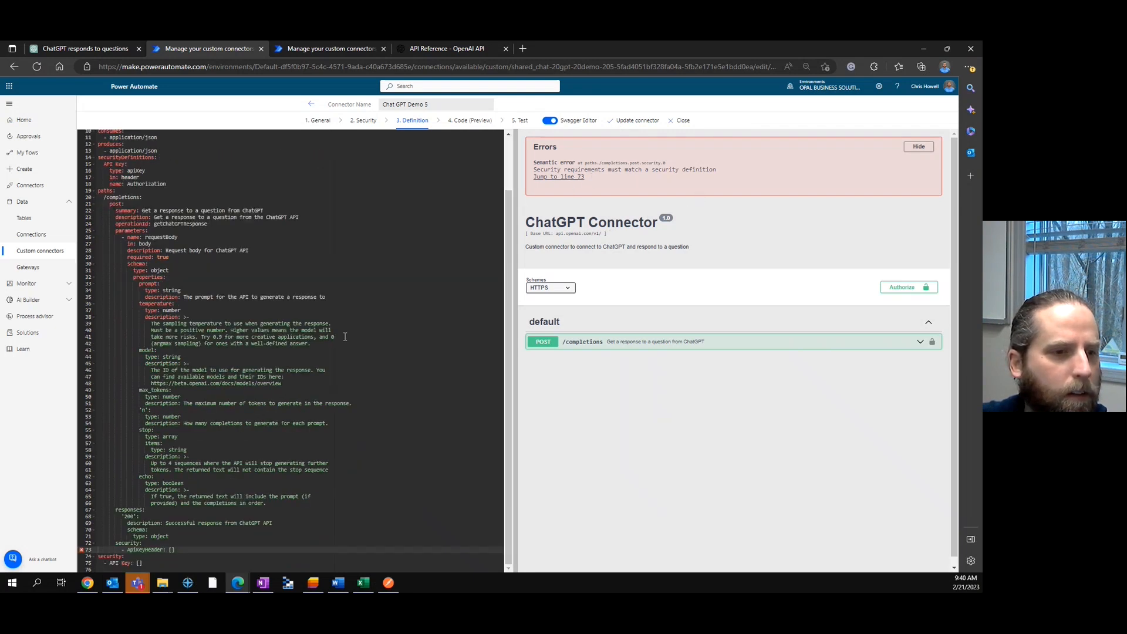
left_click(552, 122)
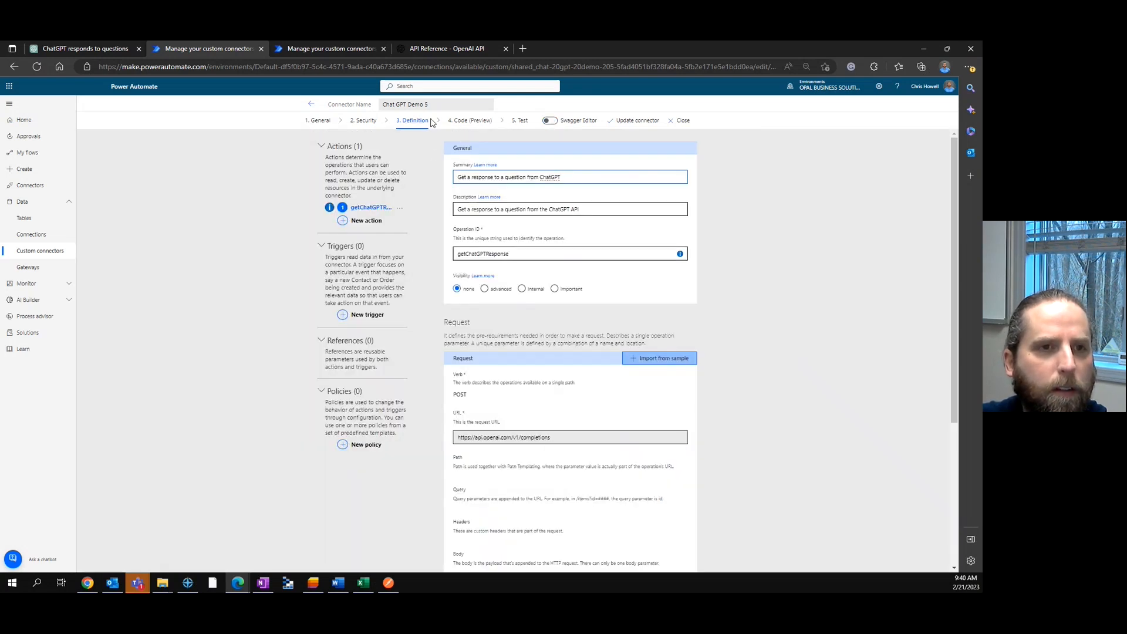
left_click(634, 123)
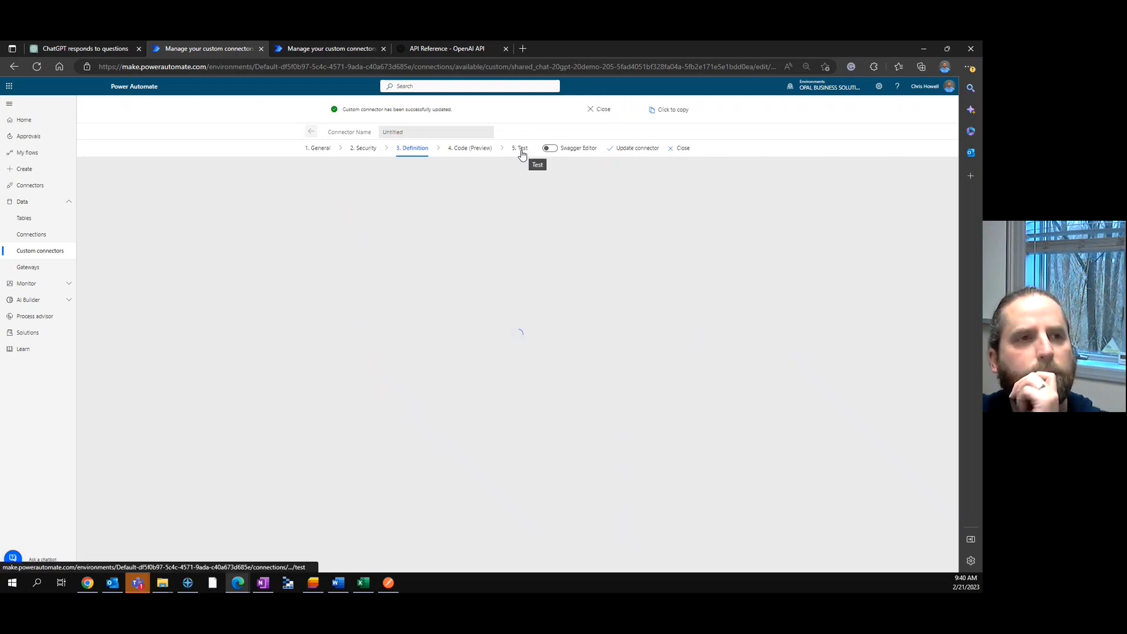
- Fill in the getChatGPTResponse test with prompt "What is your name?", temperature 0, model text-davinci-003 and max_tokens 2000
left_click(521, 150)
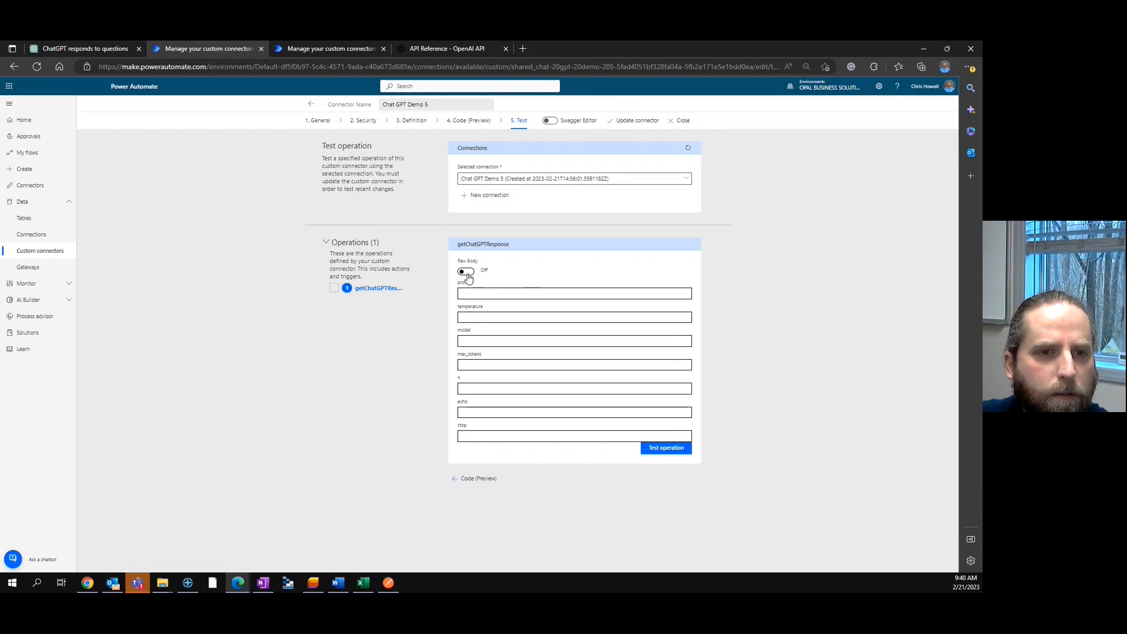
left_click(474, 292)
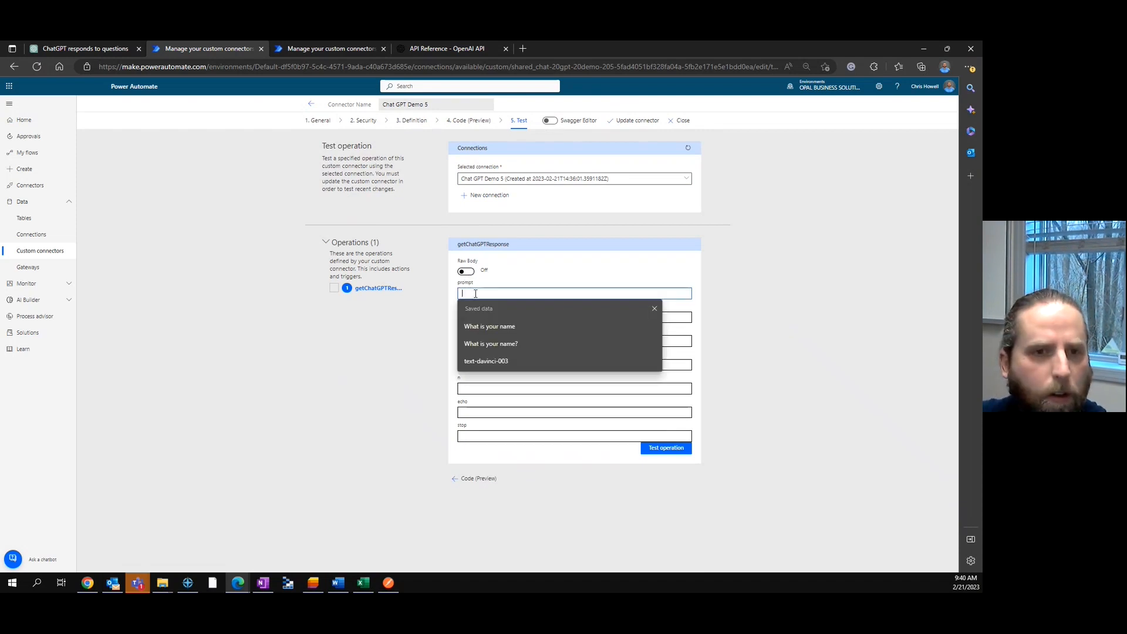
left_click(504, 344)
left_click(488, 317)
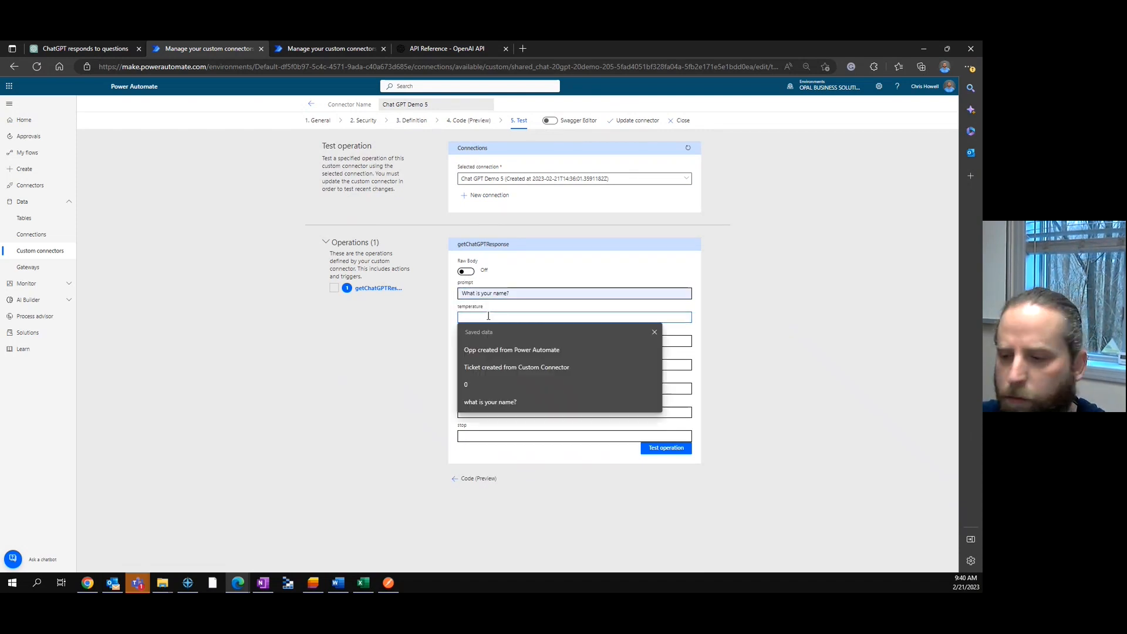
left_click(467, 384)
left_click(497, 340)
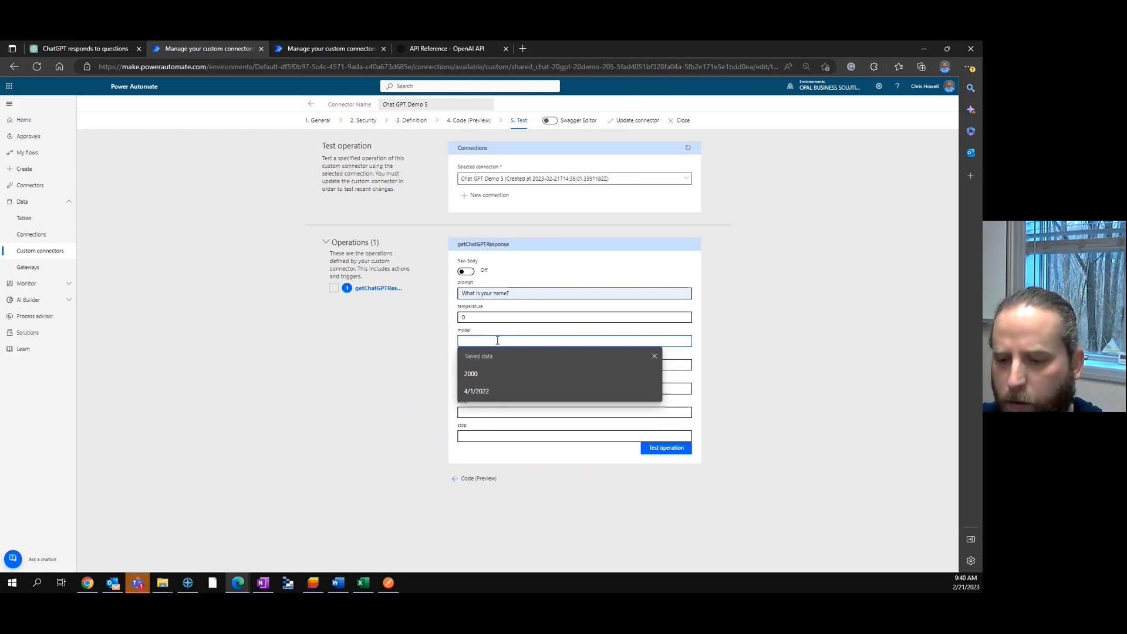
type("text-da")
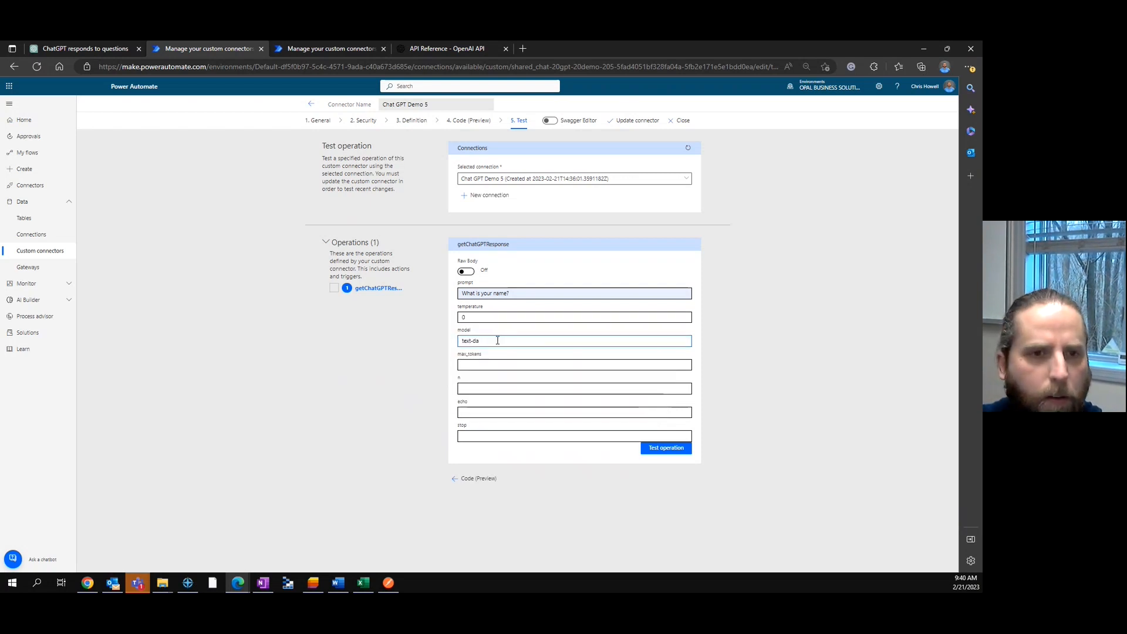
type("vinci-003")
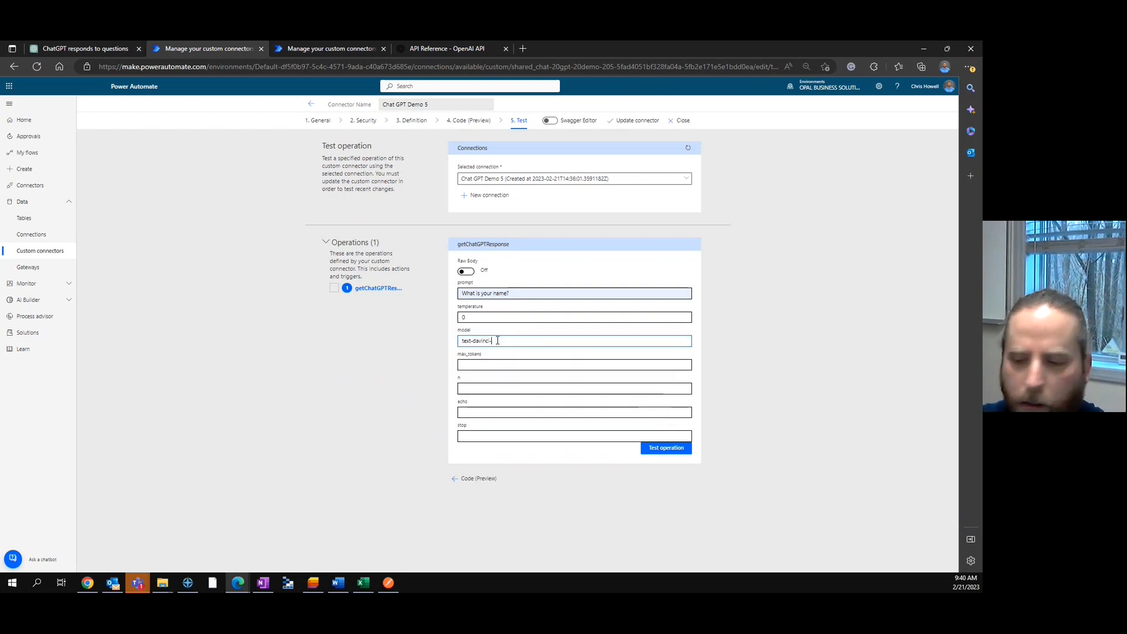
left_click(475, 365)
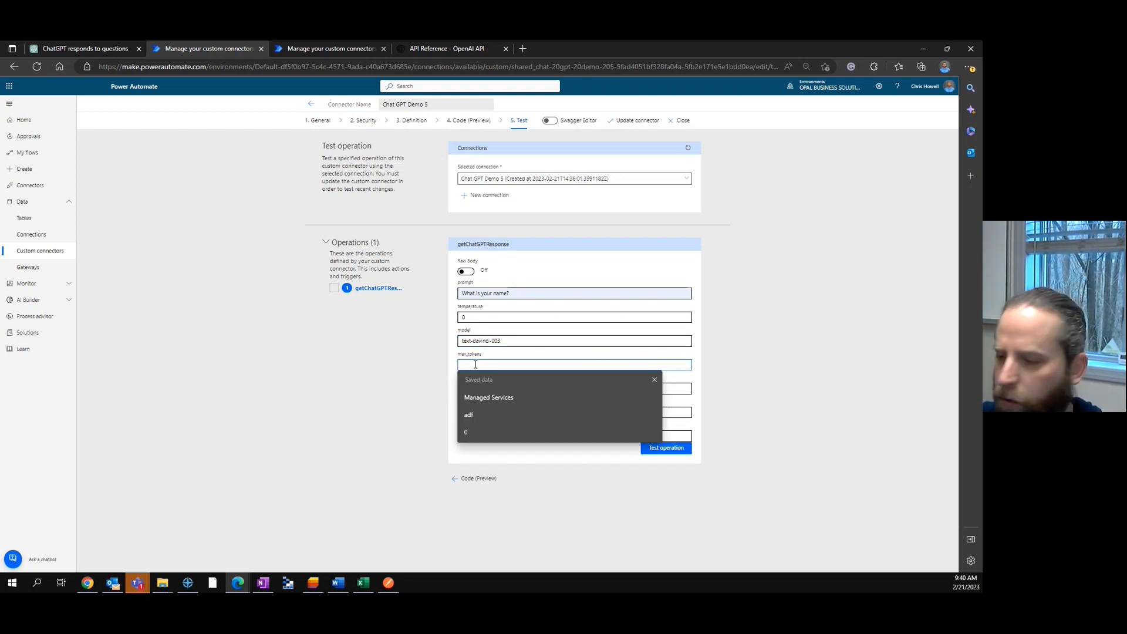
type("2000")
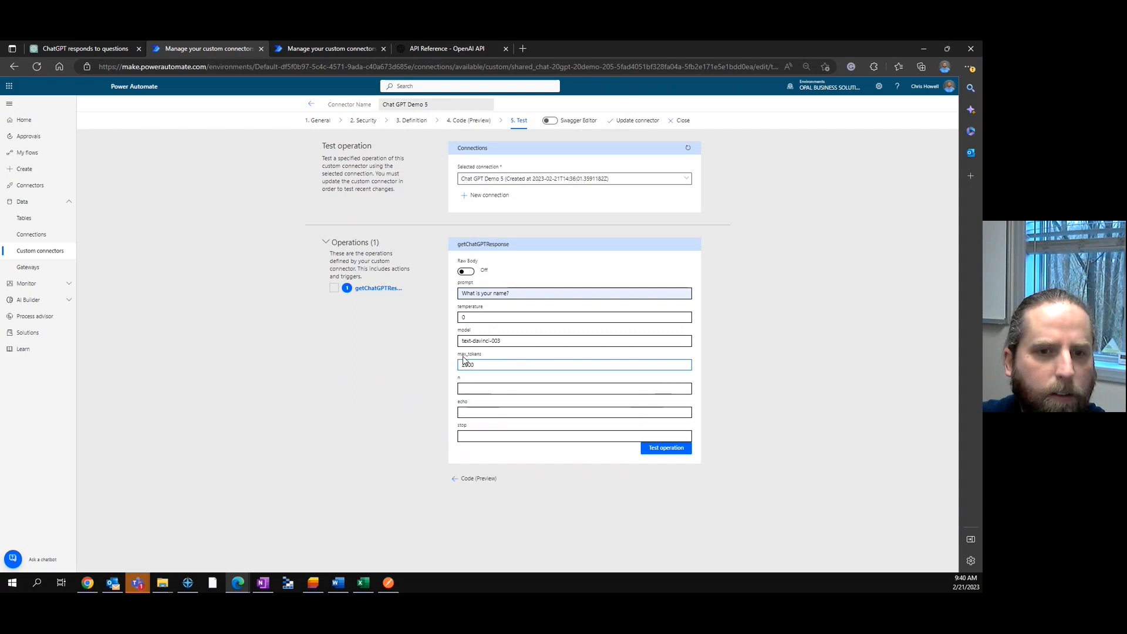
- Run the getChatGPTResponse test operation and examine the response status and body
left_click(675, 451)
scroll(747, 421, "down", 3)
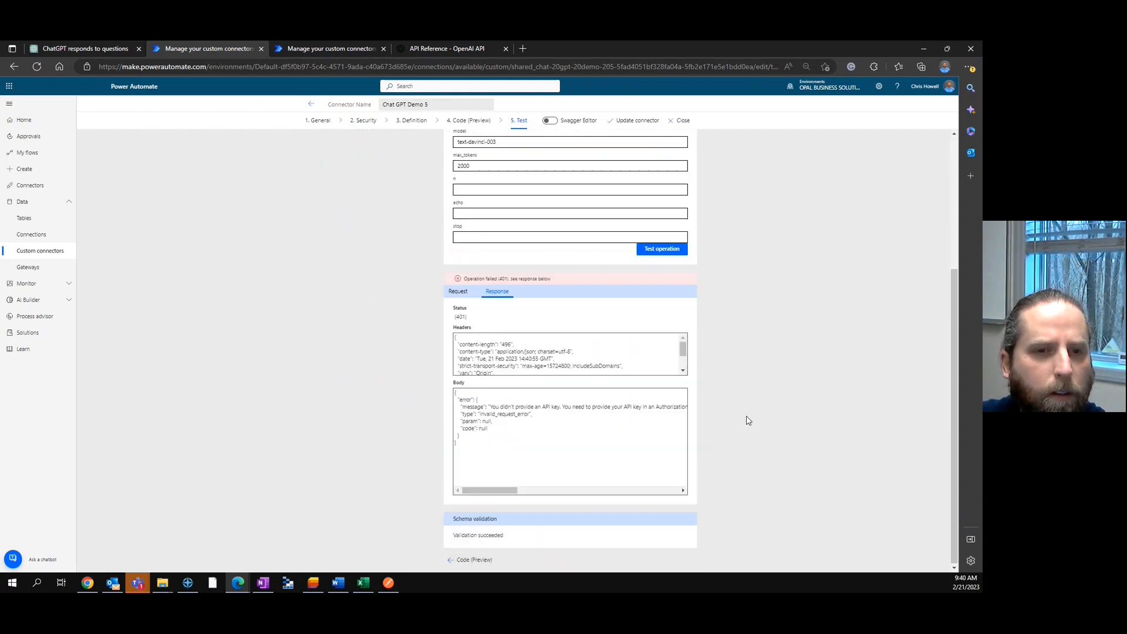
scroll(584, 252, "up", 3)
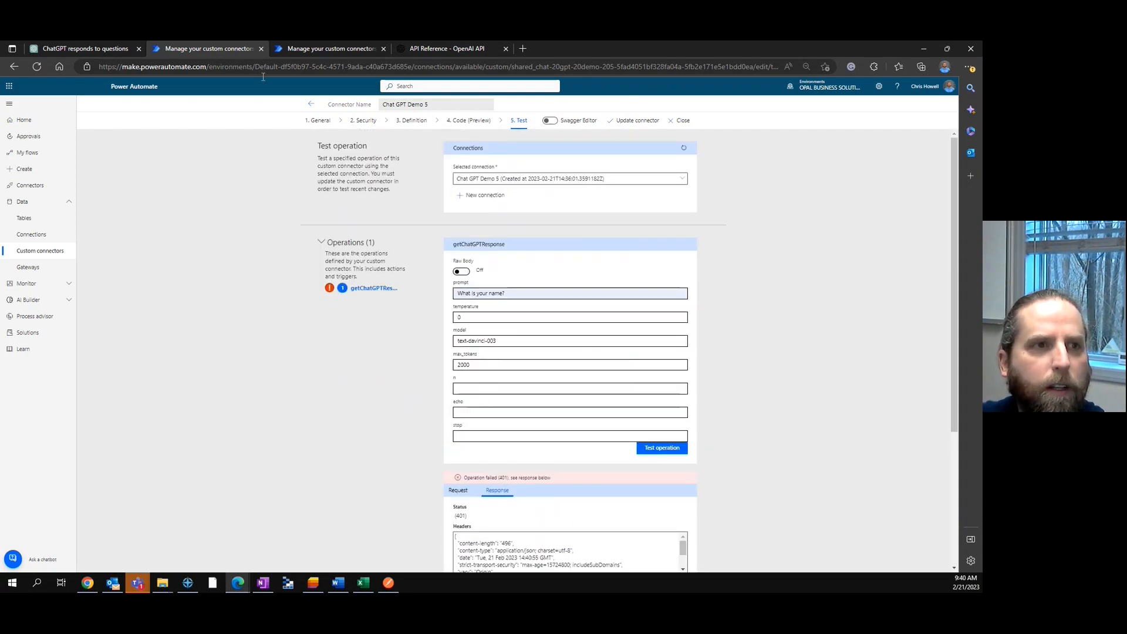
- Return to the ChatGPT conversation and copy the regenerated JSON code for the /completions endpoint
left_click(60, 48)
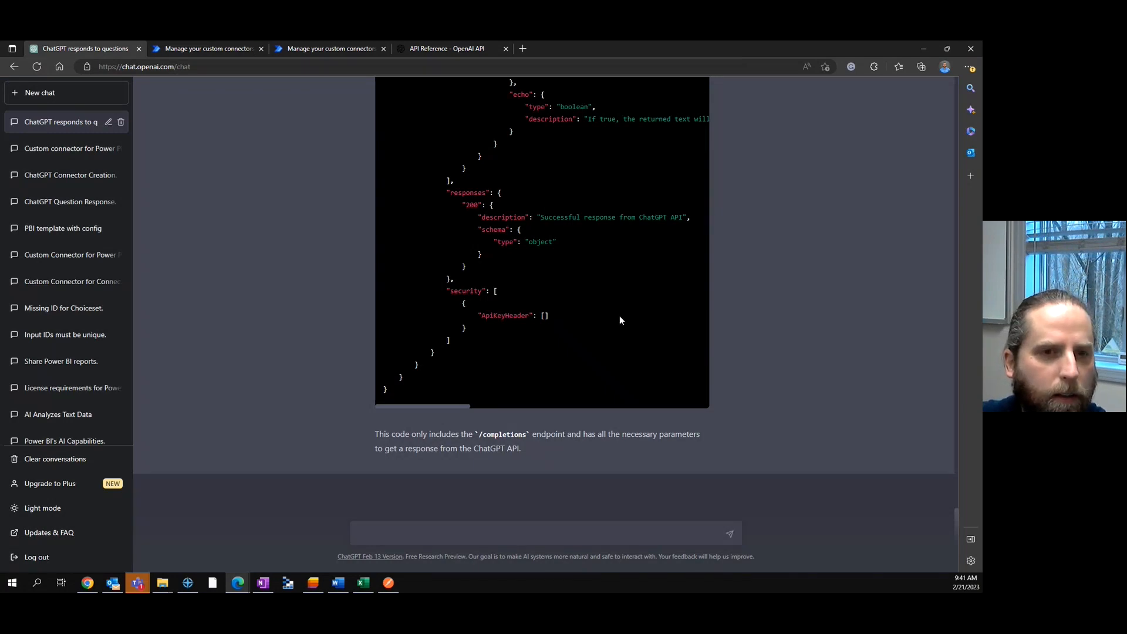
scroll(620, 317, "up", 15)
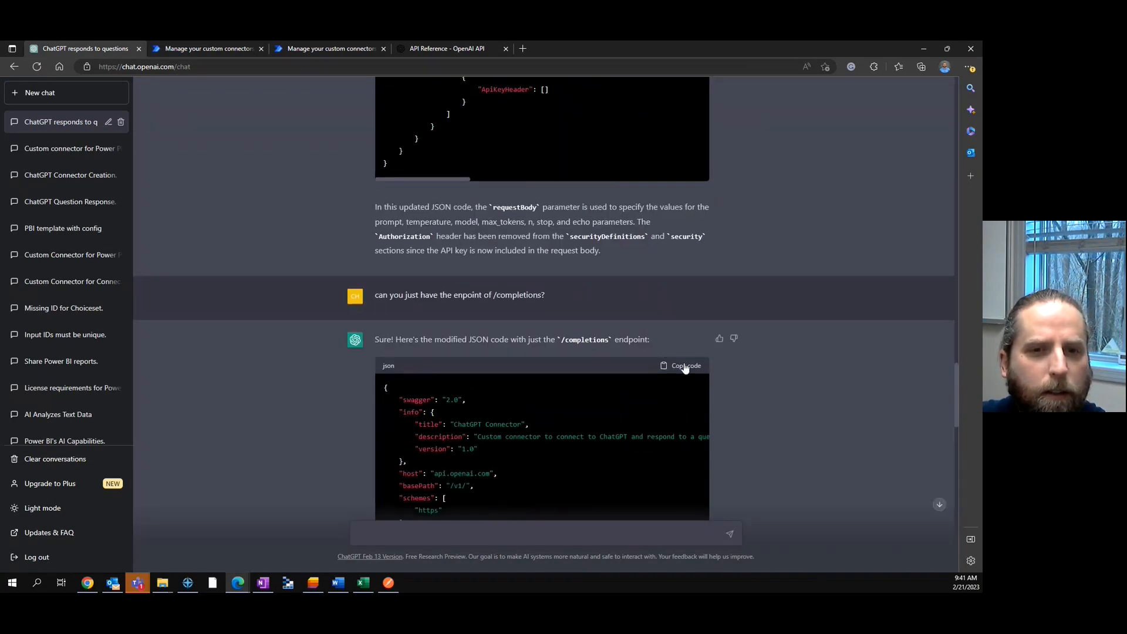
left_click(681, 365)
- Back in Power Automate's custom connectors, create a new connector from blank named "Chat GPT 6"
left_click(240, 47)
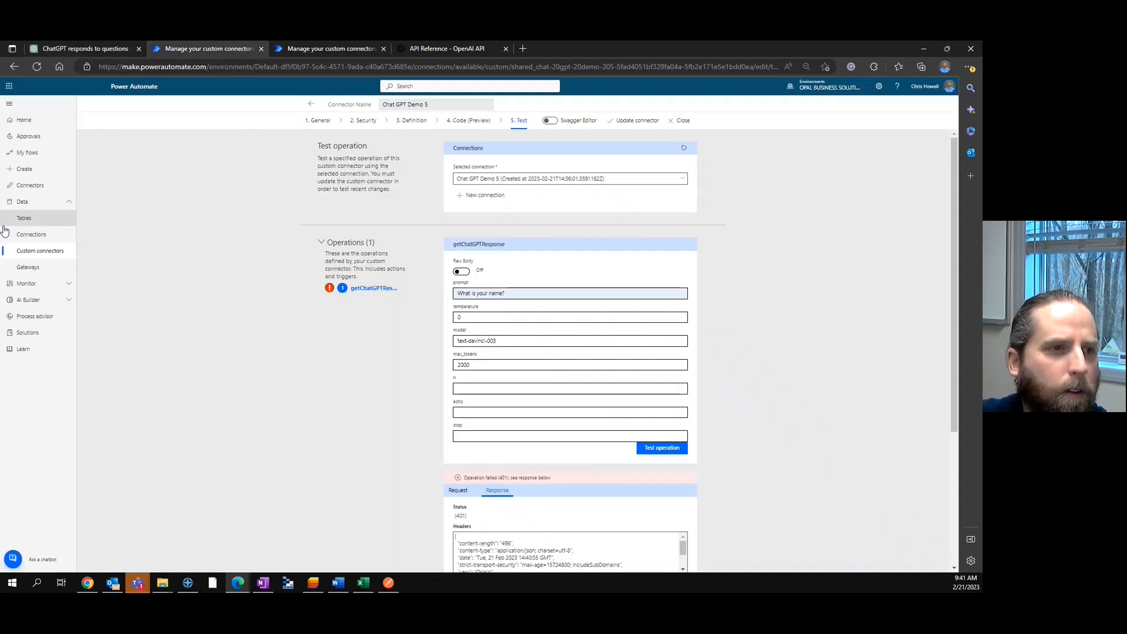
left_click(56, 252)
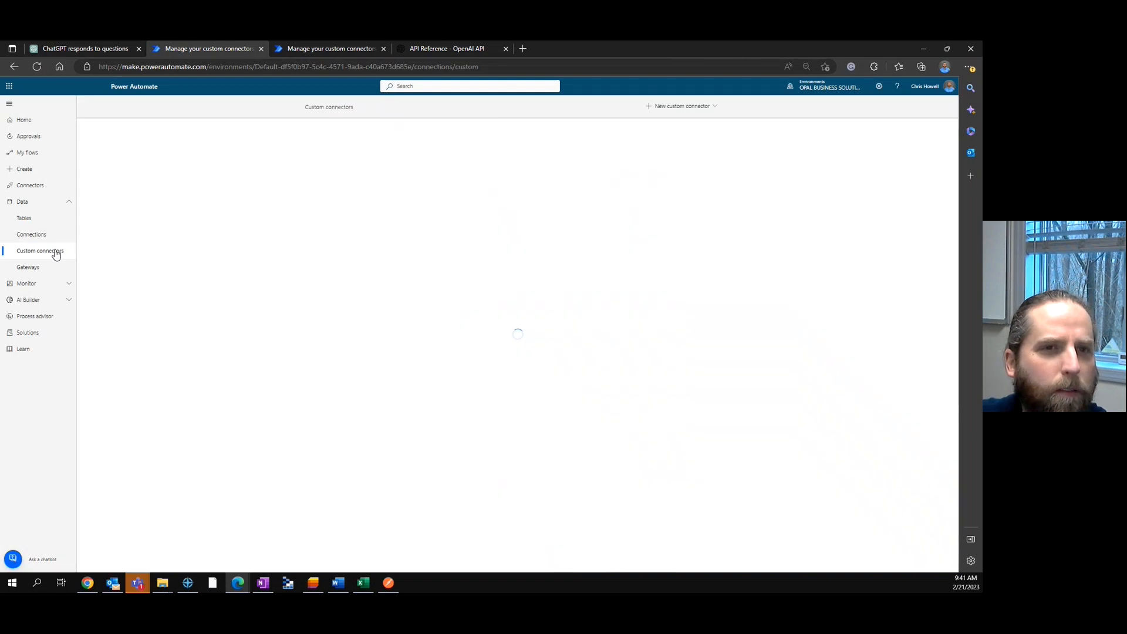
left_click(711, 107)
left_click(692, 119)
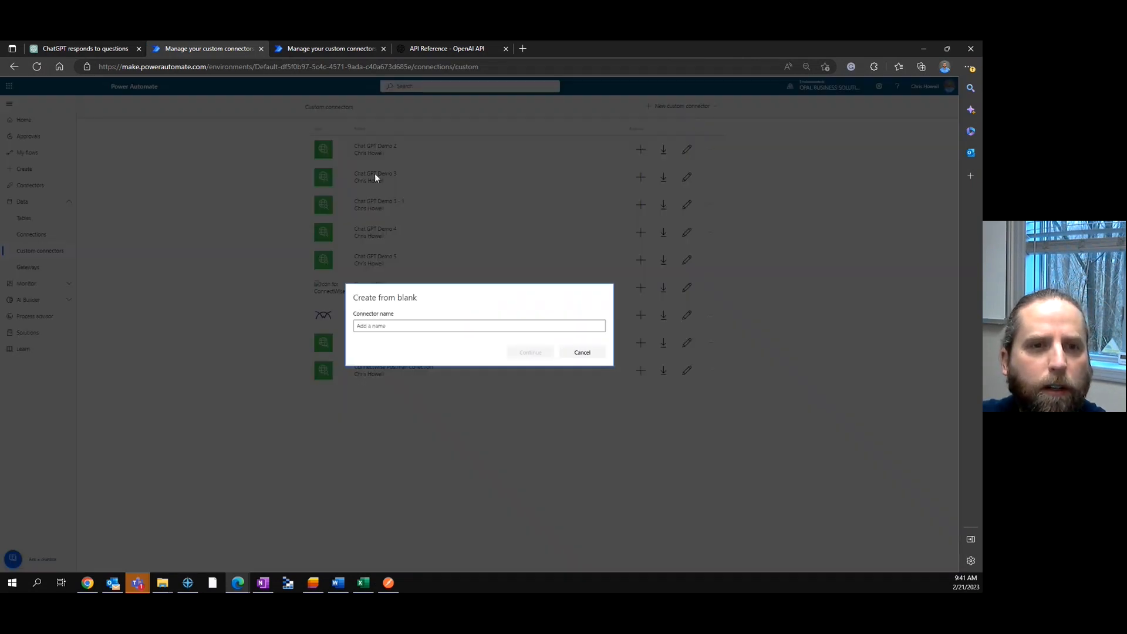
left_click(506, 326)
type("Chat GPT 6")
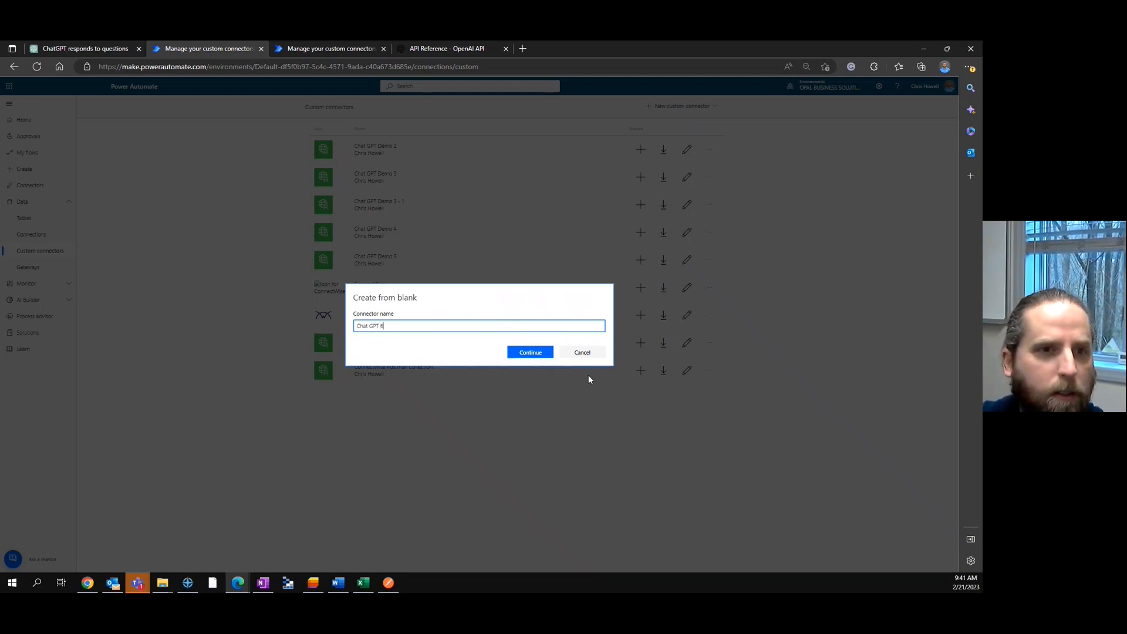
left_click(531, 355)
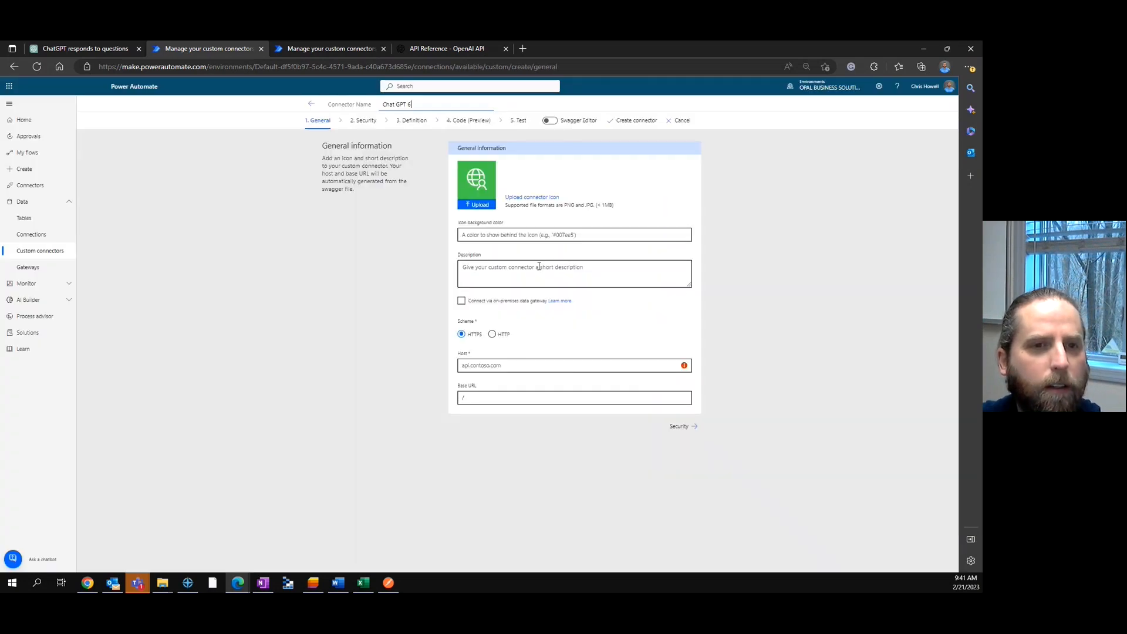
- Replace the entire Swagger definition with the copied JSON, accept its conversion to YAML, and create the connector
left_click(551, 121)
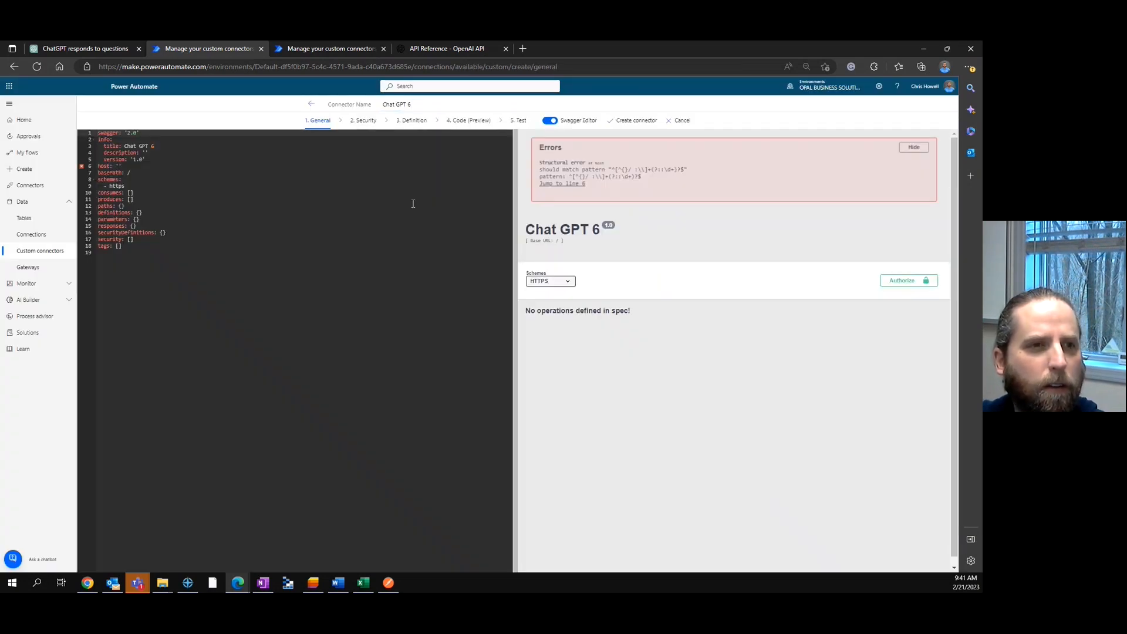
left_click(375, 268)
key("ctrl+a")
key("ctrl+v")
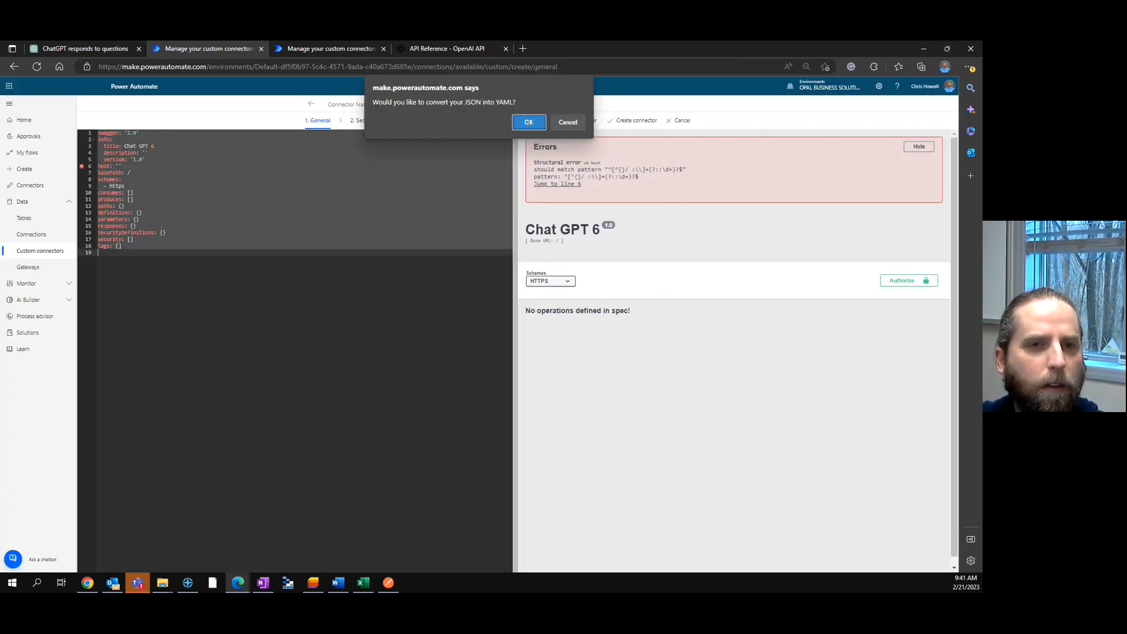
left_click(528, 122)
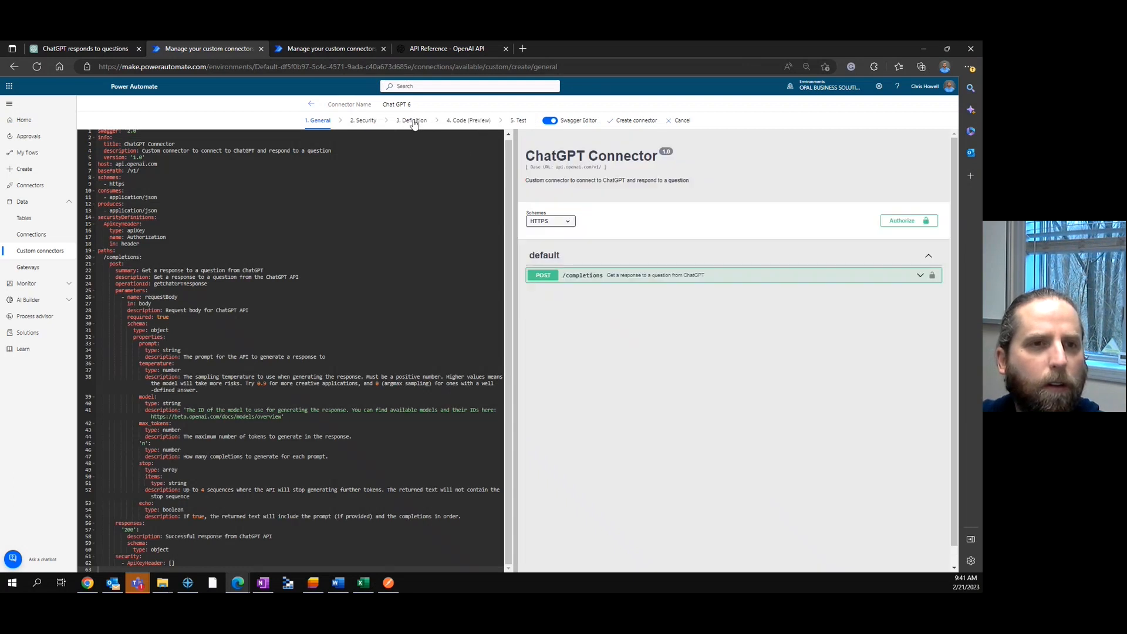
left_click(630, 122)
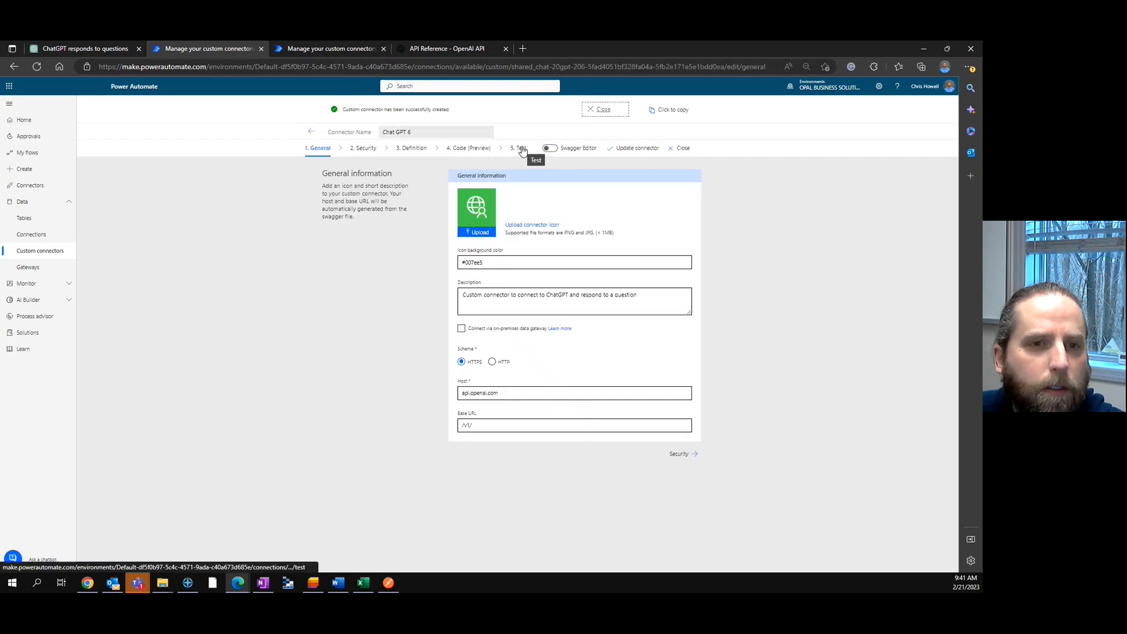
- For testing Chat GPT 6, create a new connection with the API key pasted into ApiKeyHeader, and refresh the connections
left_click(520, 150)
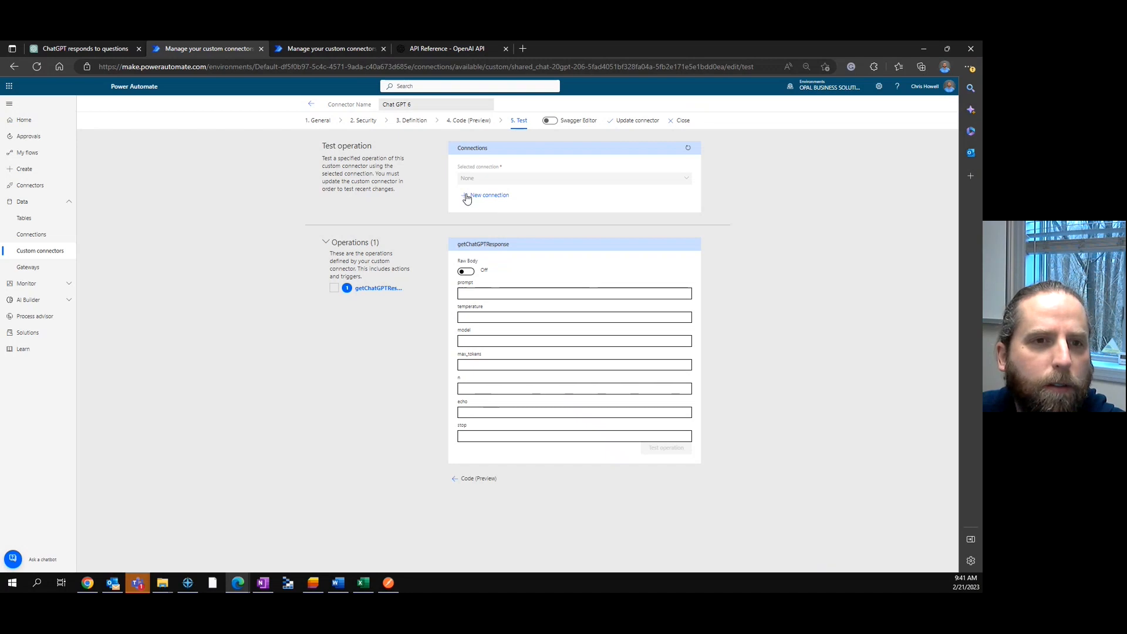
left_click(465, 196)
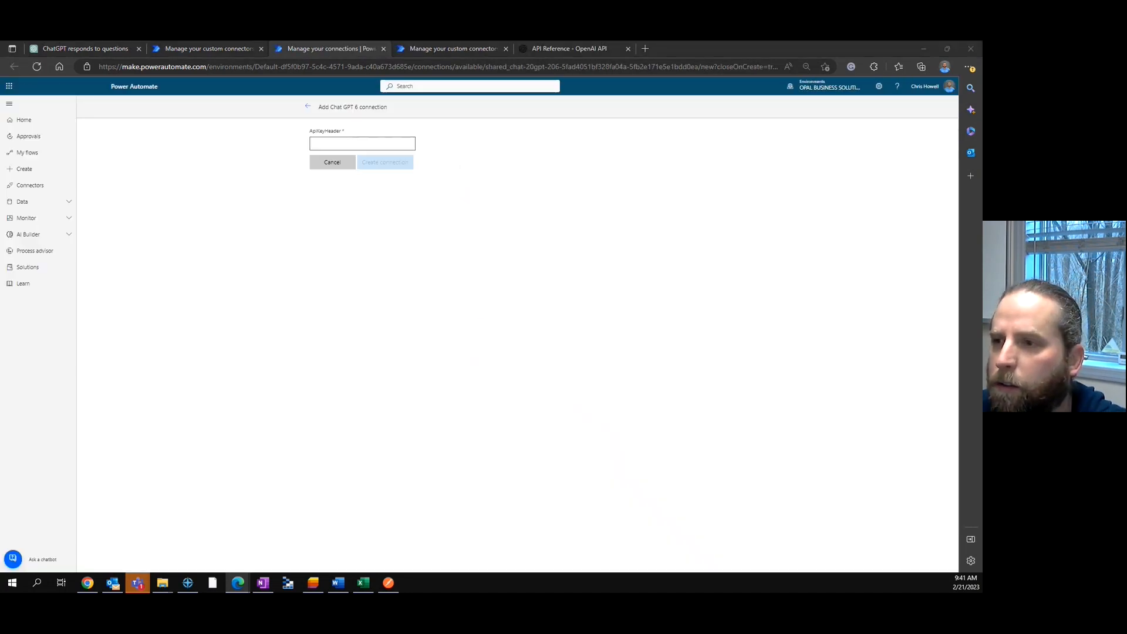
left_click(362, 145)
key("ctrl+v")
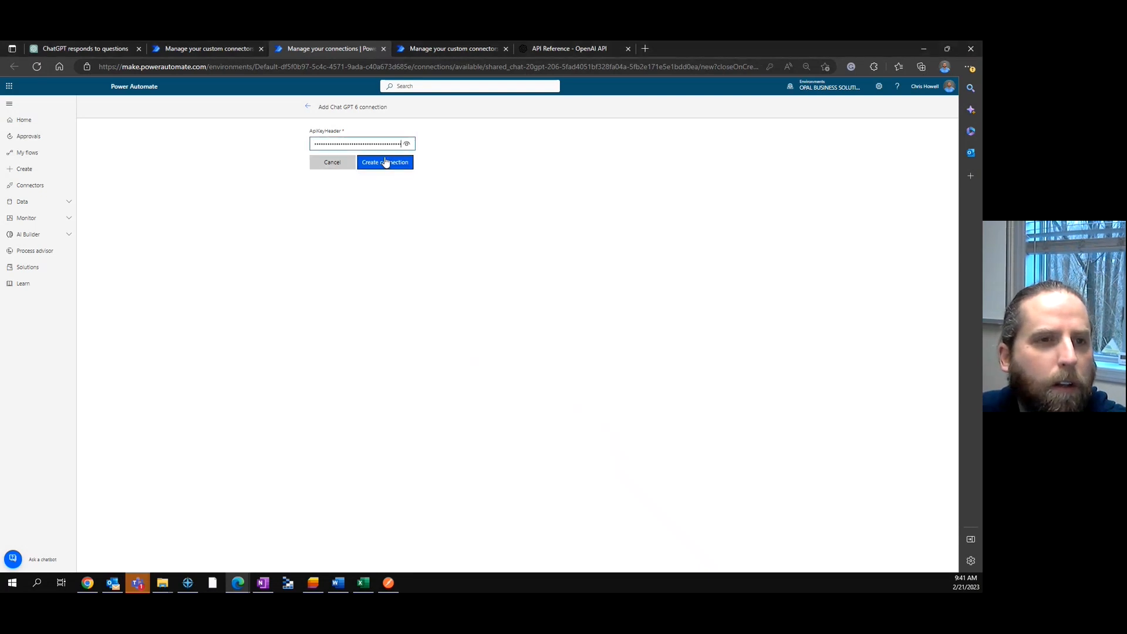
left_click(389, 169)
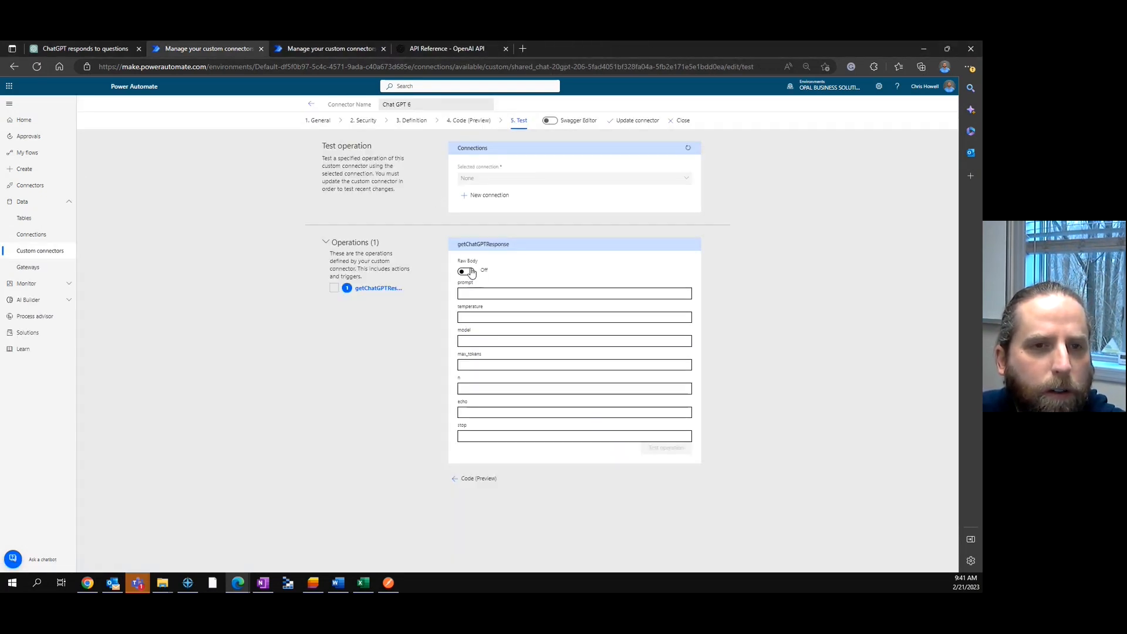
left_click(688, 149)
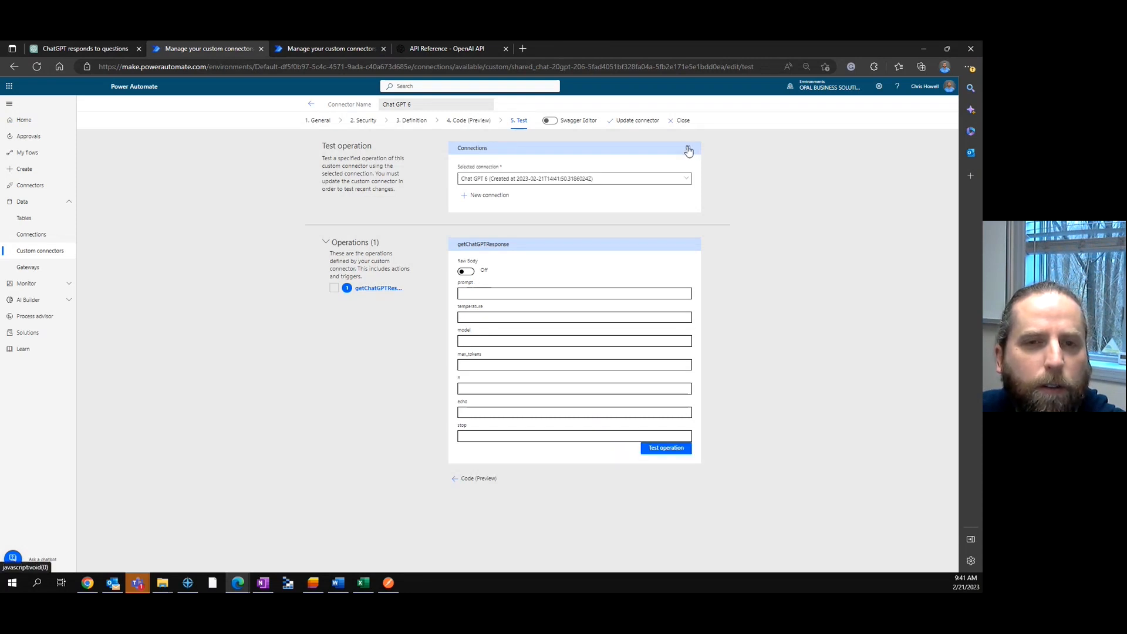
- Fill in the getChatGPTResponse test with prompt "What is your name?", temperature 0, model text-davinci-003 and max_tokens 2000
left_click(479, 294)
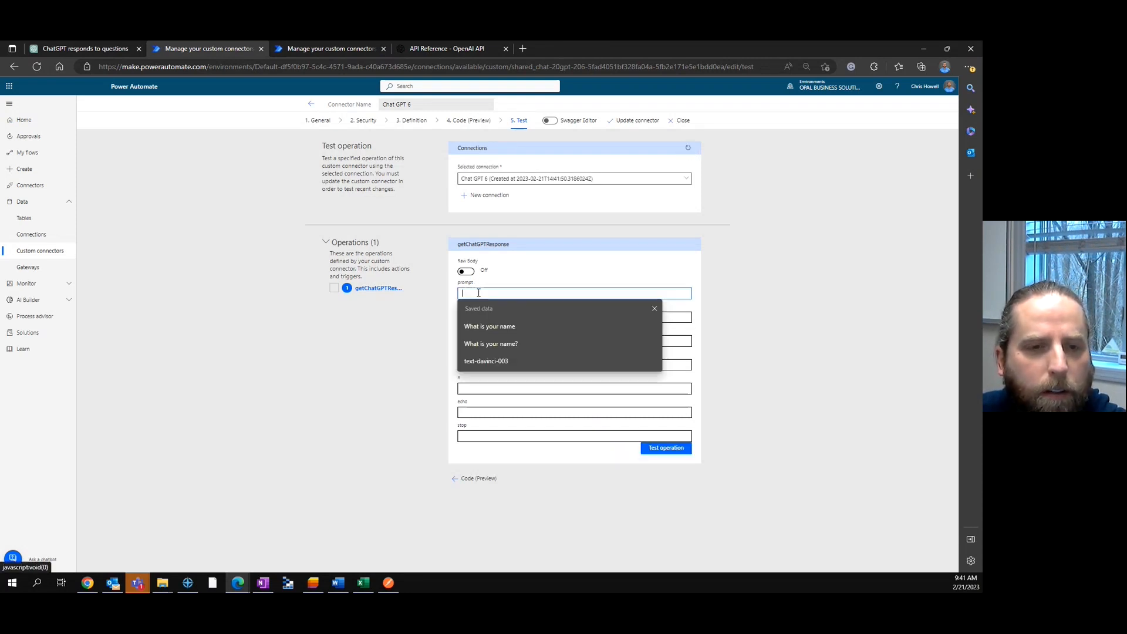
left_click(496, 339)
left_click(491, 317)
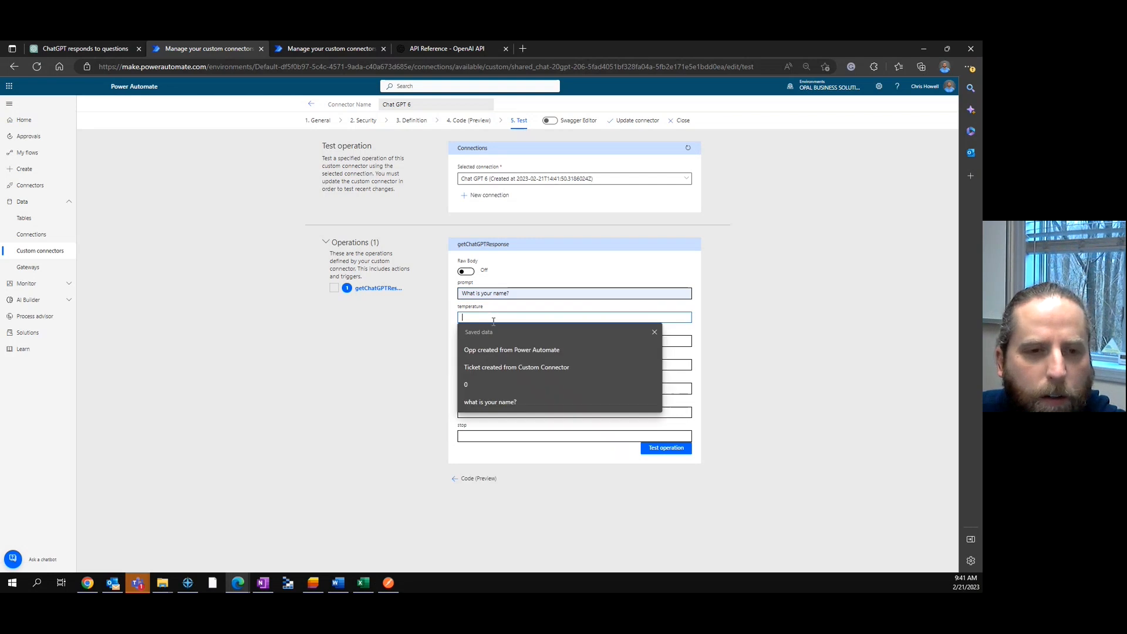
left_click(485, 371)
left_click(486, 342)
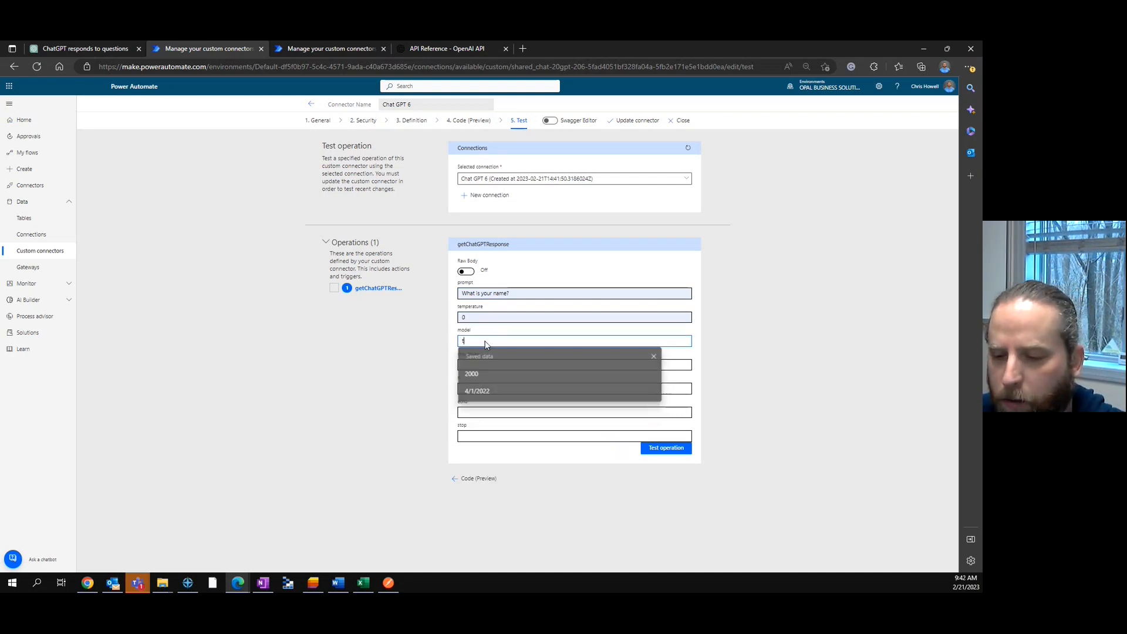
type("text-davinci-003")
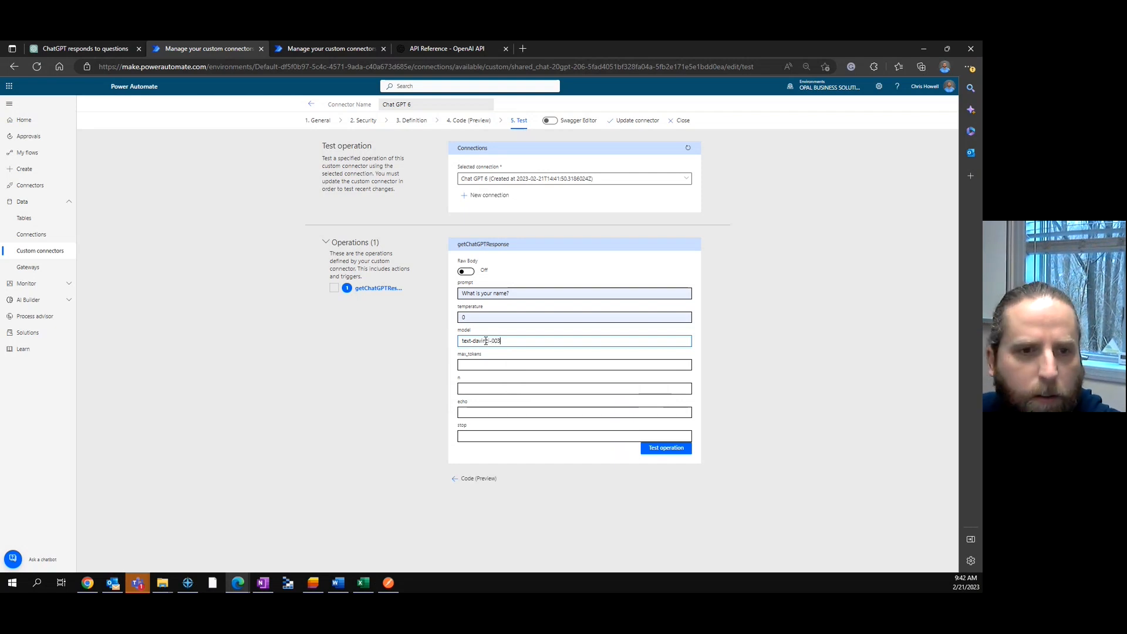
left_click(479, 365)
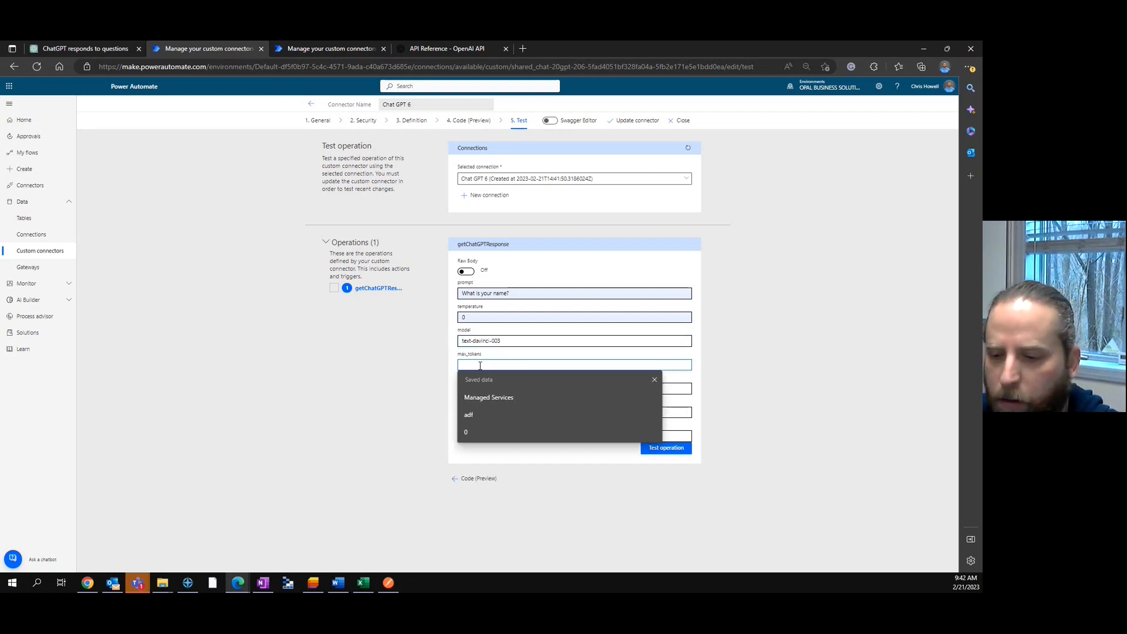
type("2000")
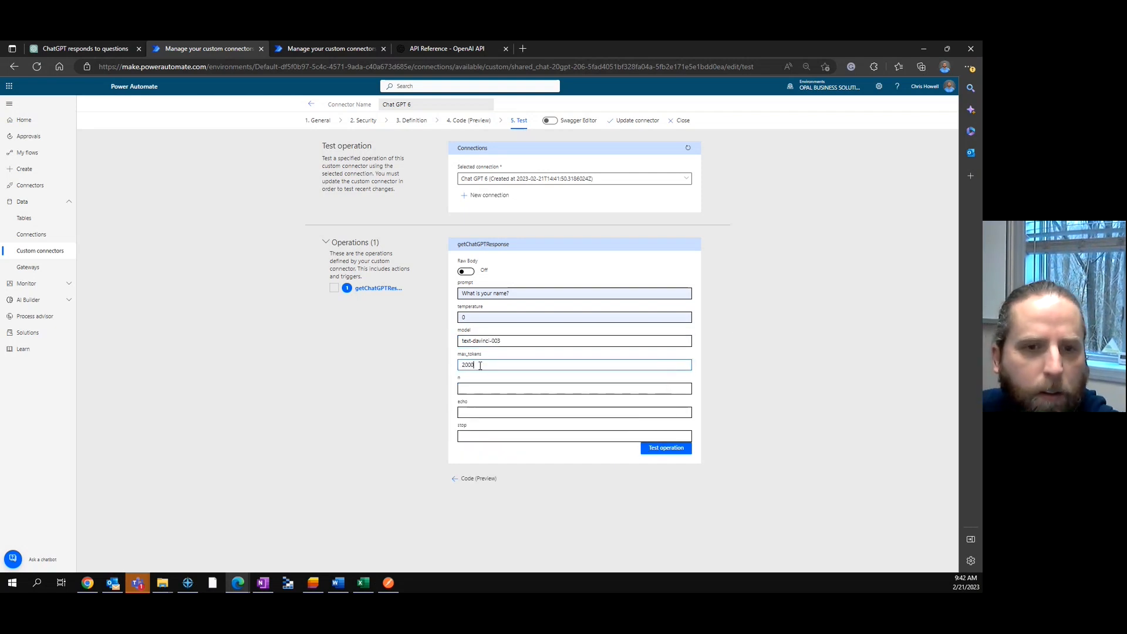
- Run the getChatGPTResponse test operation and read the response body
left_click(664, 450)
scroll(757, 384, "down", 3)
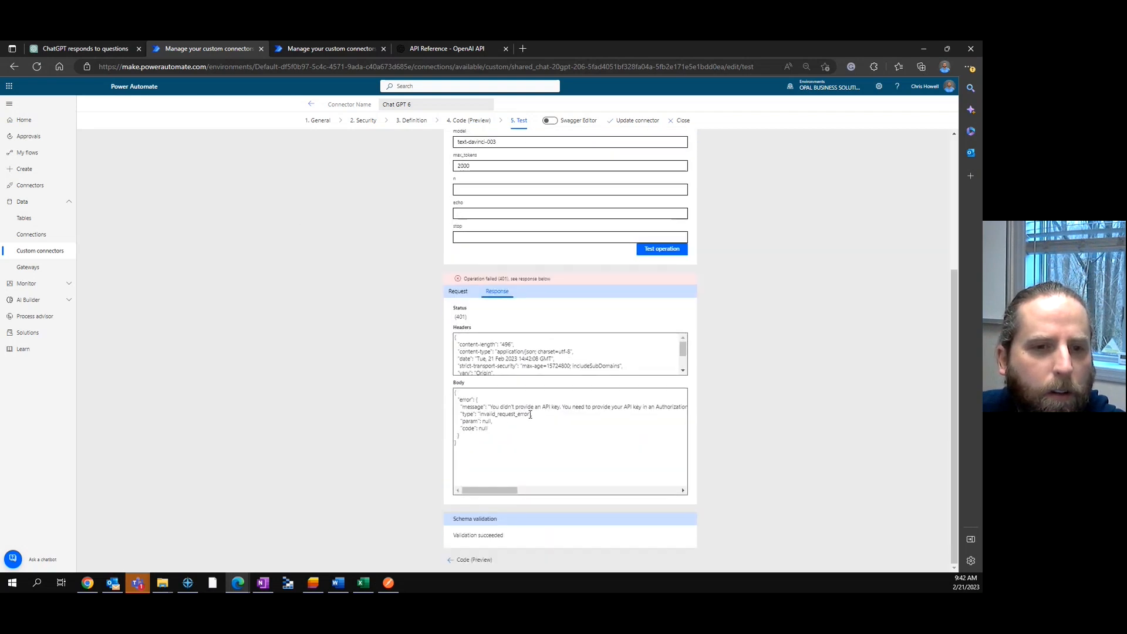
left_click_drag(553, 395, 652, 415)
scroll(527, 195, "up", 3)
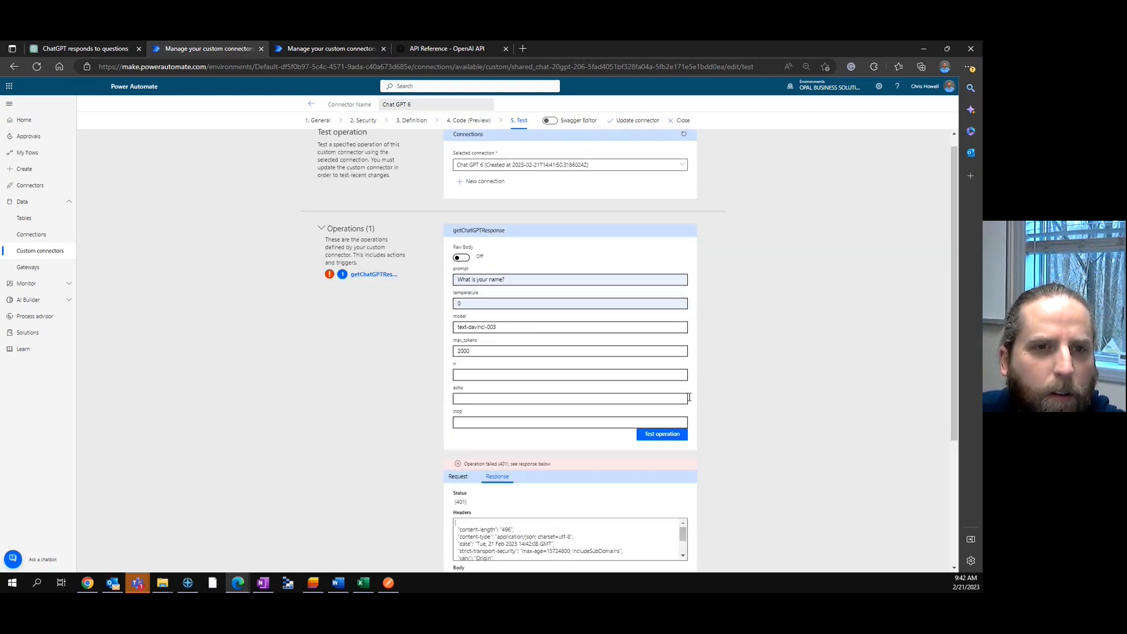
- Create another Chat GPT 6 connection, entering the prefix and pasted API key in ApiKeyHeader
left_click(488, 195)
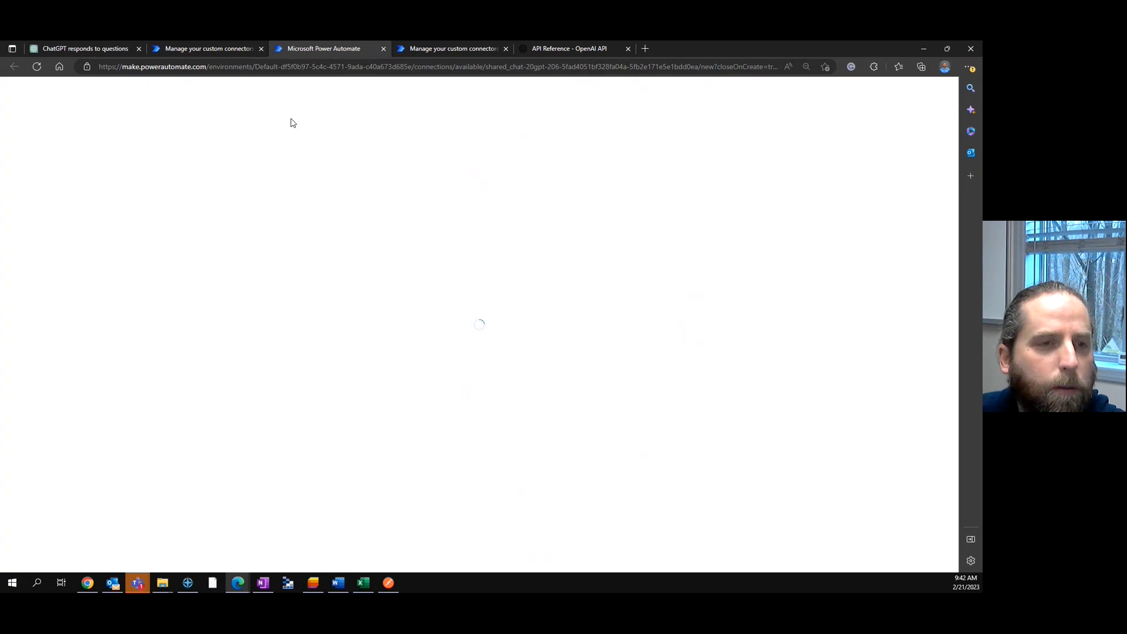
left_click(347, 145)
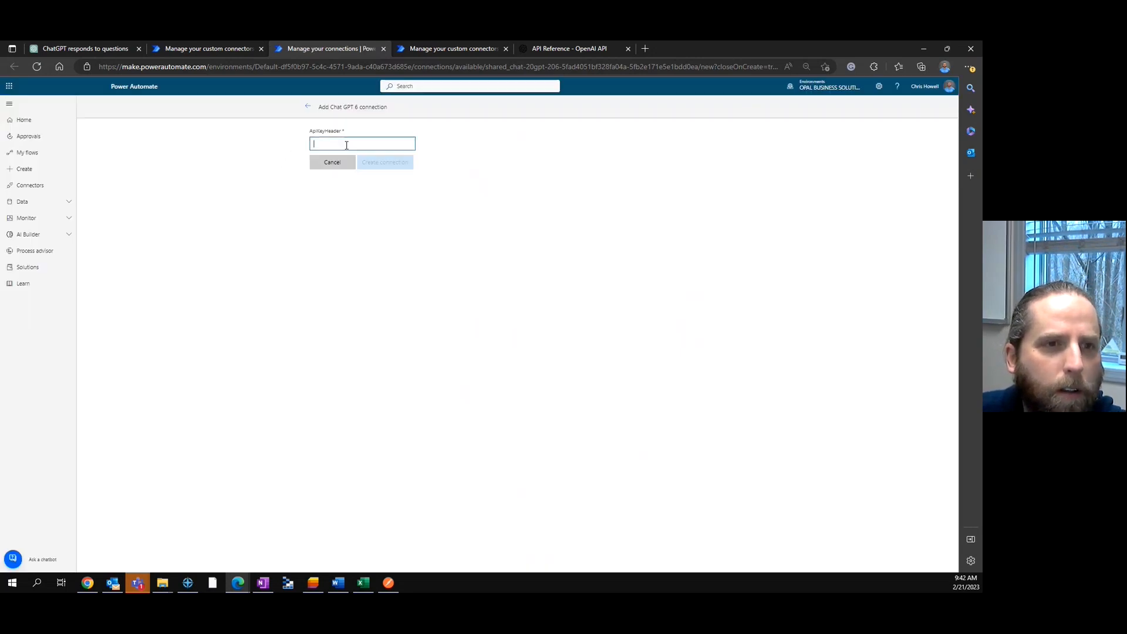
type("•")
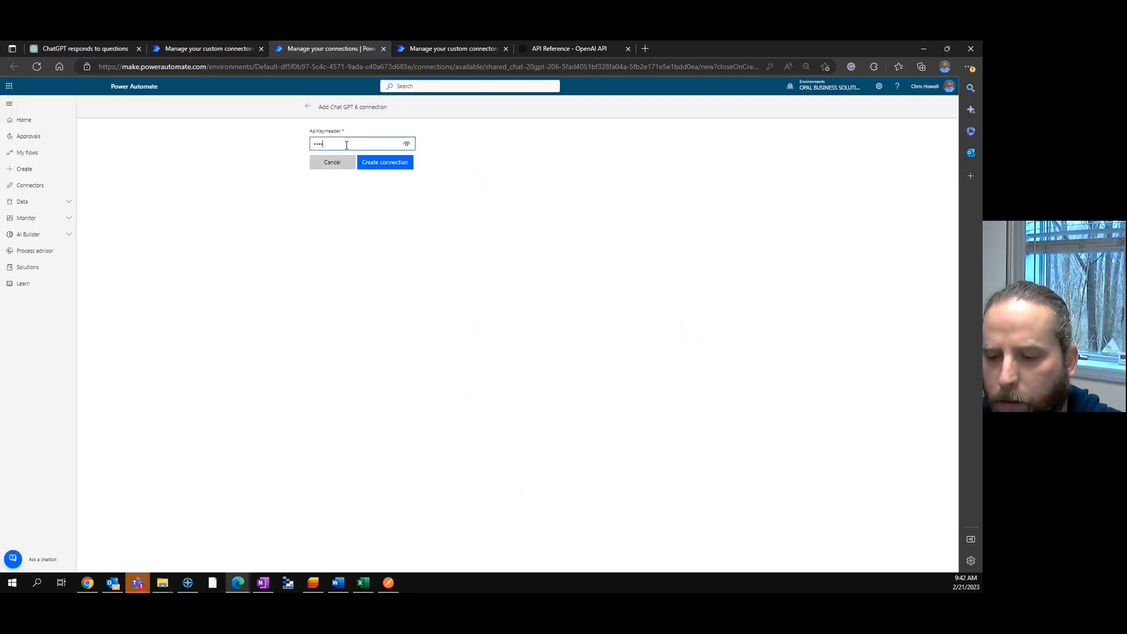
key("ctrl+v")
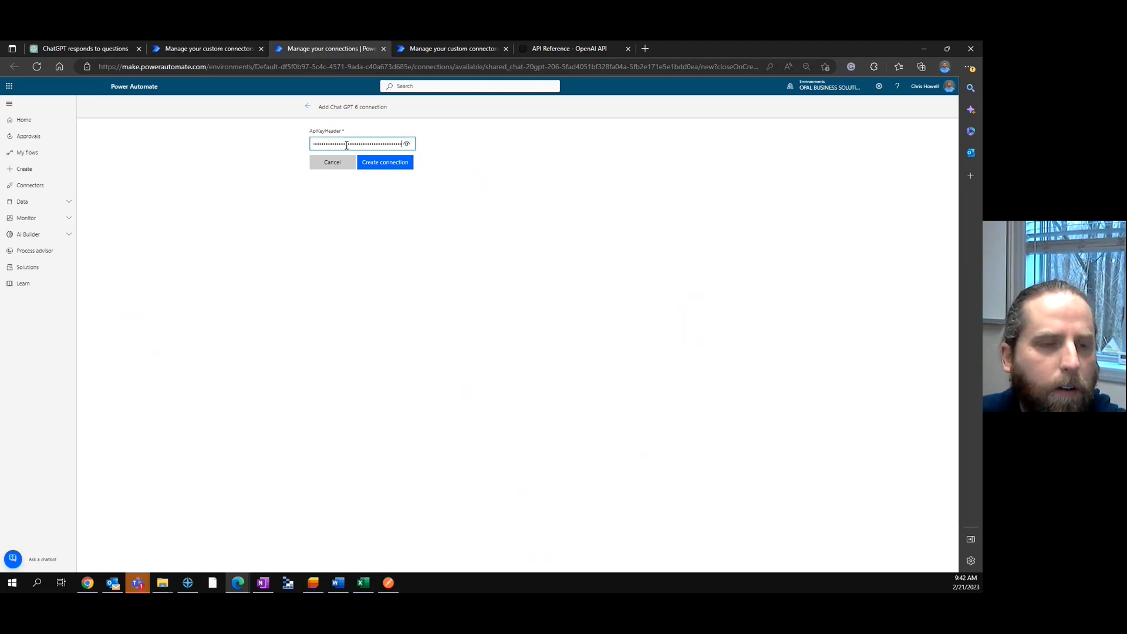
left_click(386, 162)
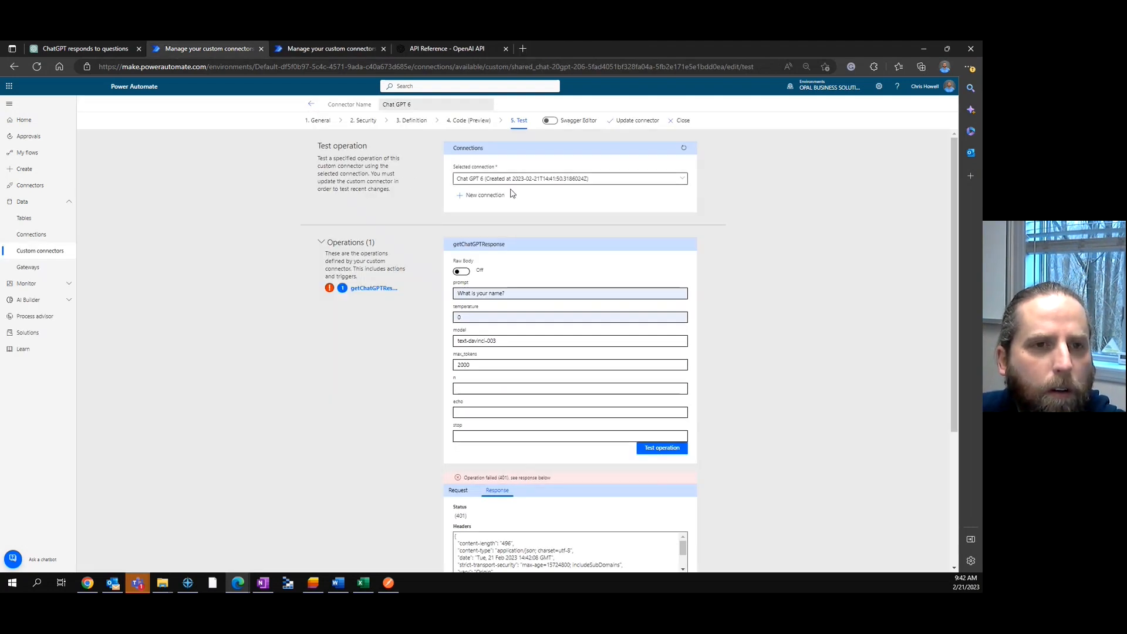
- Refresh the connections, rerun the getChatGPTResponse test, and examine the error message in the response body
left_click(663, 448)
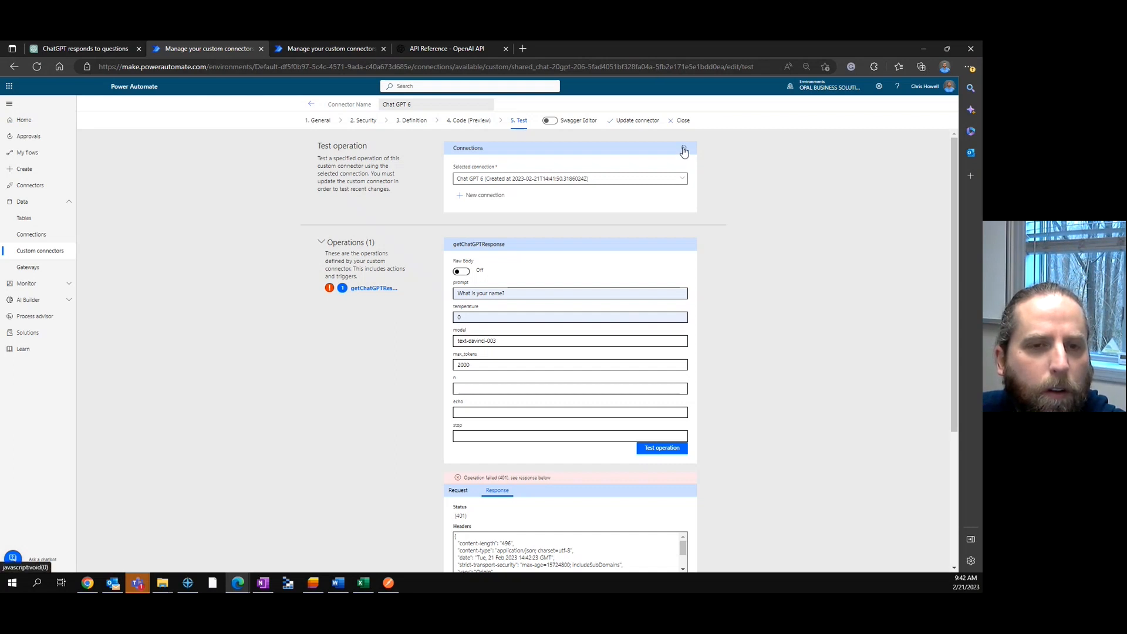
left_click(661, 448)
scroll(706, 429, "down", 3)
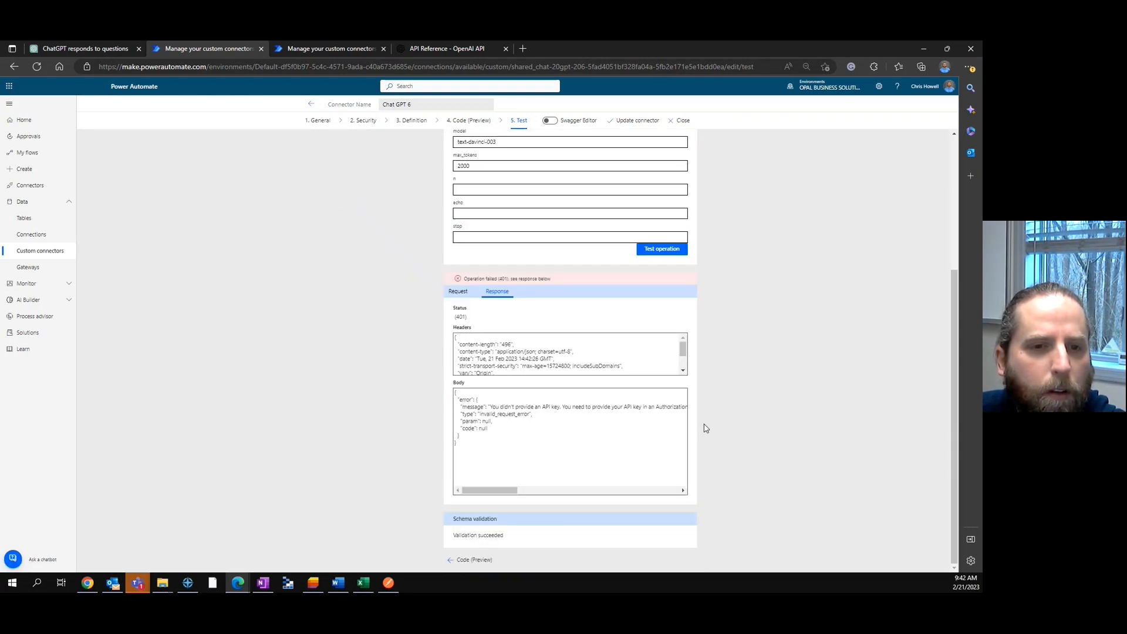
left_click_drag(490, 407, 635, 407)
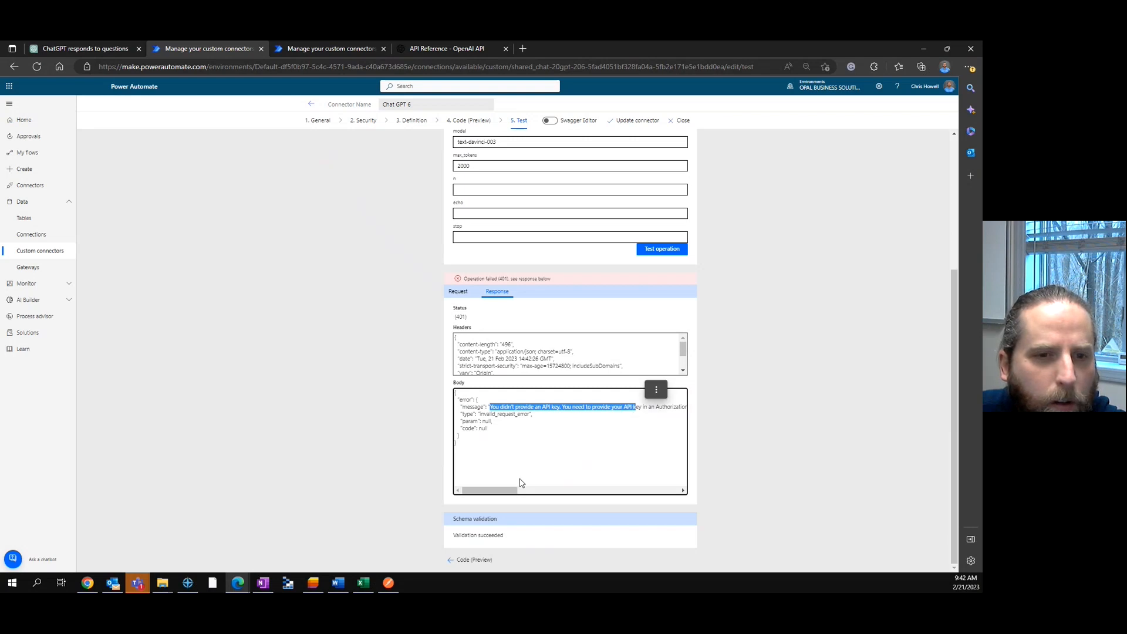
mouse_move(495, 492)
left_mouse_down()
mouse_move(701, 496)
mouse_move(490, 492)
left_mouse_up()
scroll(781, 254, "up", 3)
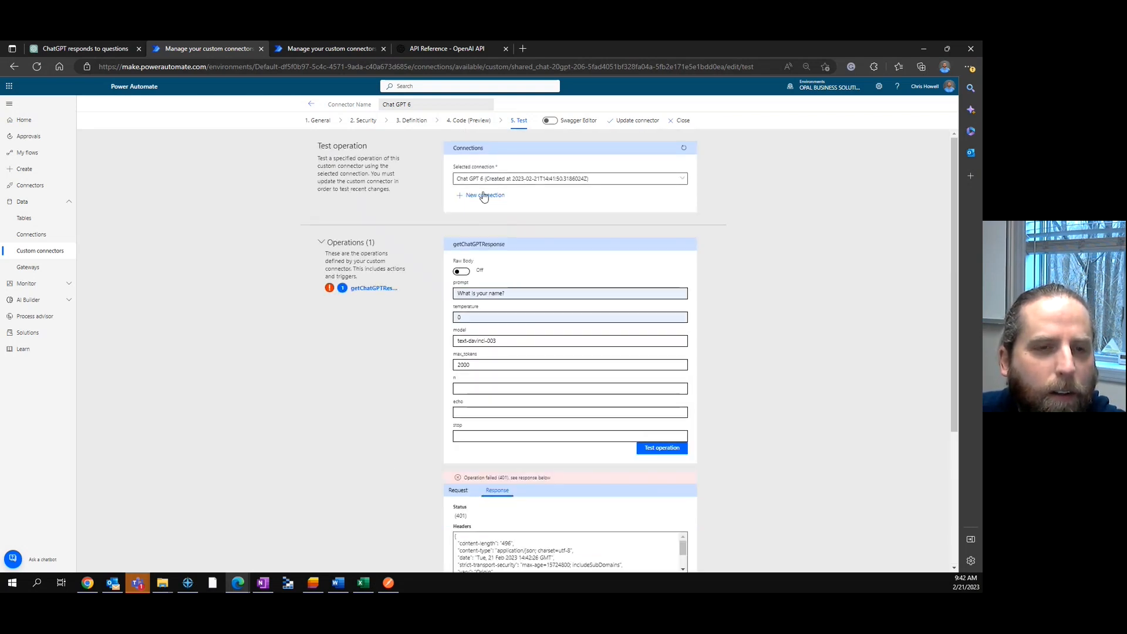
- Review the connector's security settings and its action definition, and return to the operation test
left_click(361, 121)
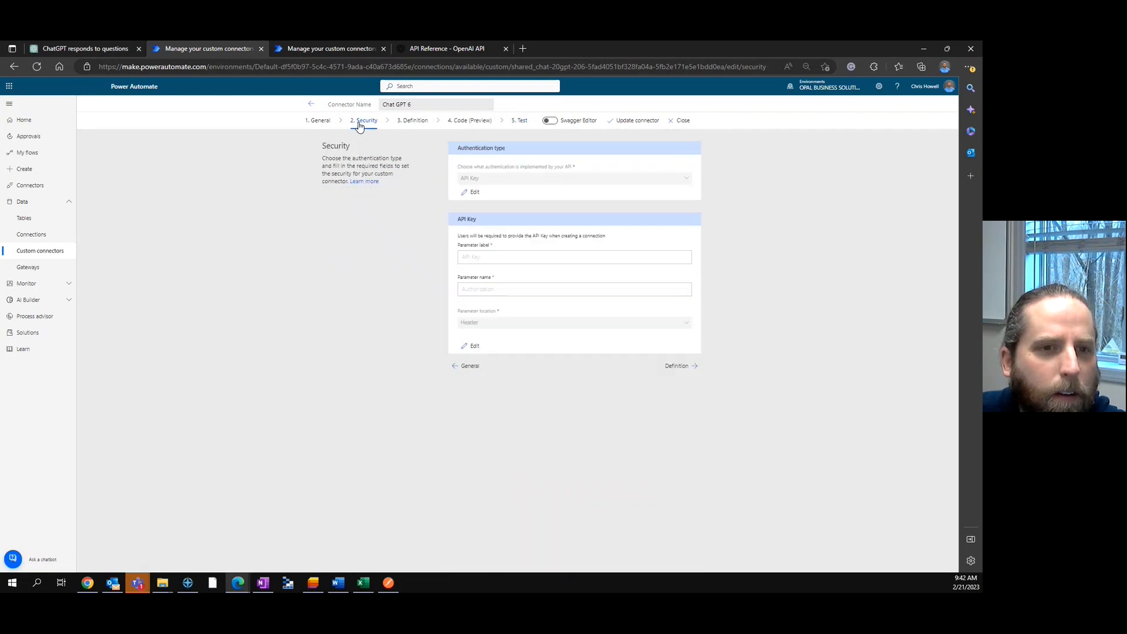
left_click(418, 121)
scroll(549, 414, "down", 4)
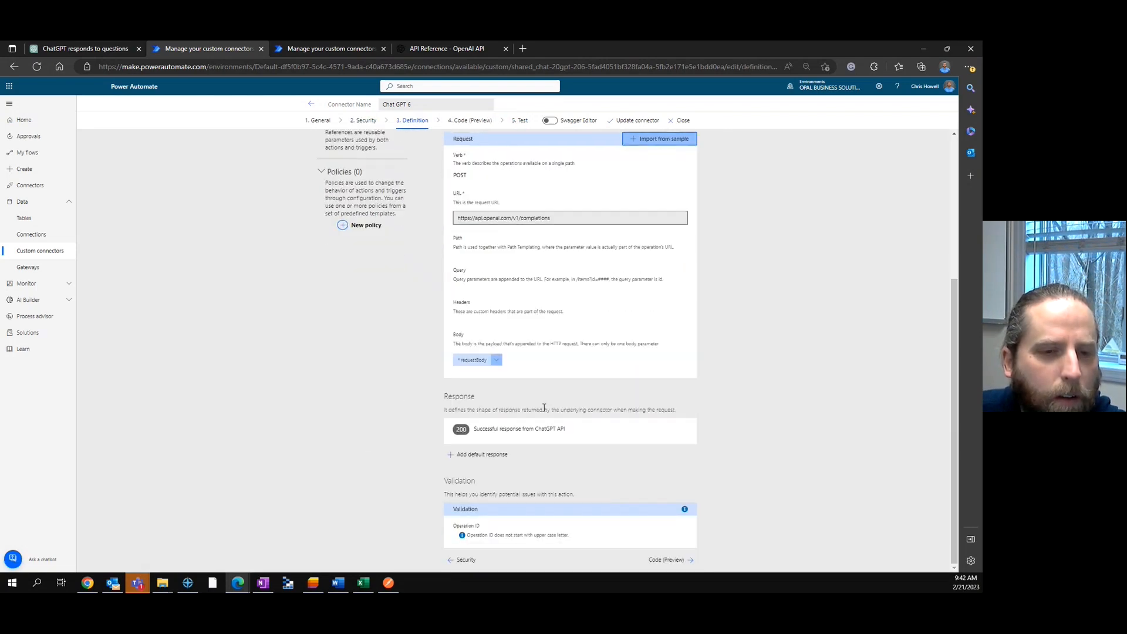
scroll(545, 407, "up", 4)
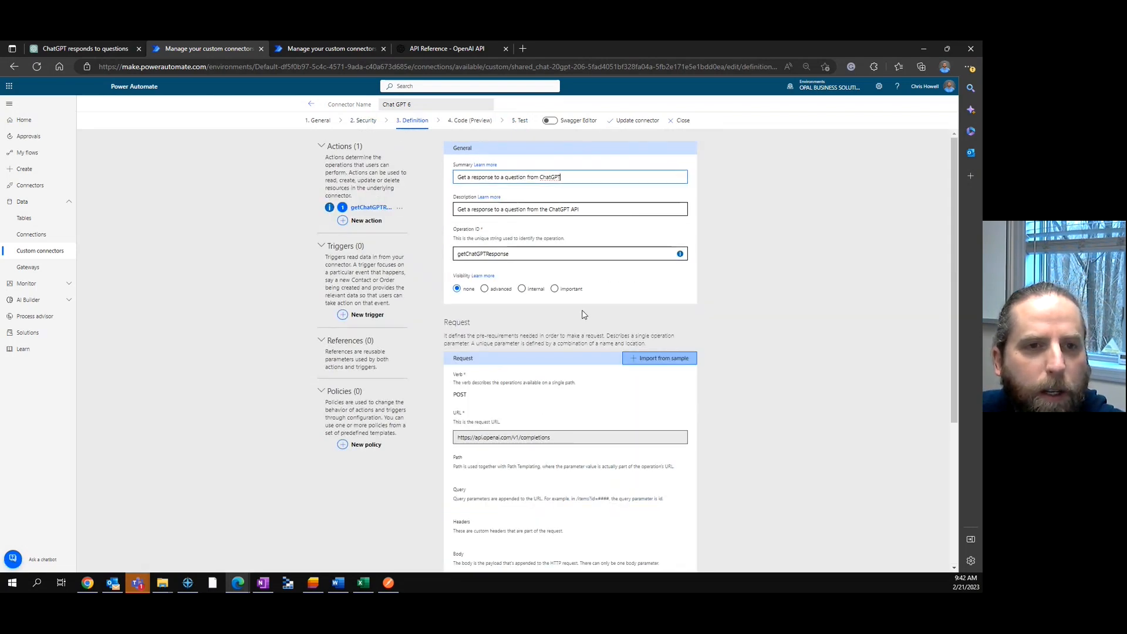
left_click(521, 120)
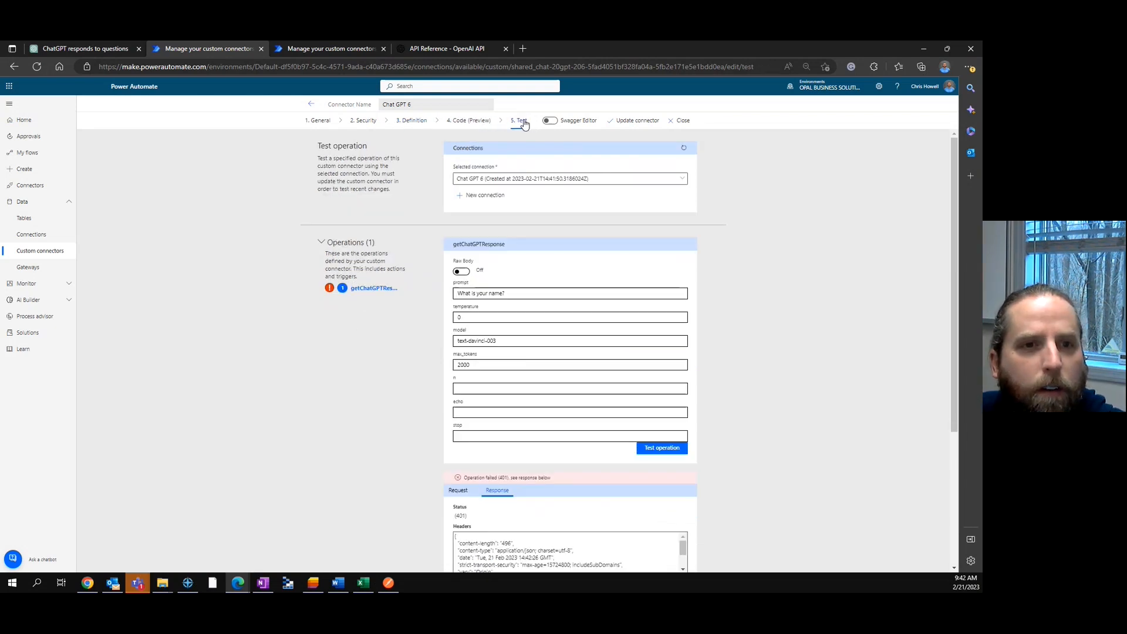
- Create one more Chat GPT 6 connection with only the API key pasted into ApiKeyHeader
left_click(463, 196)
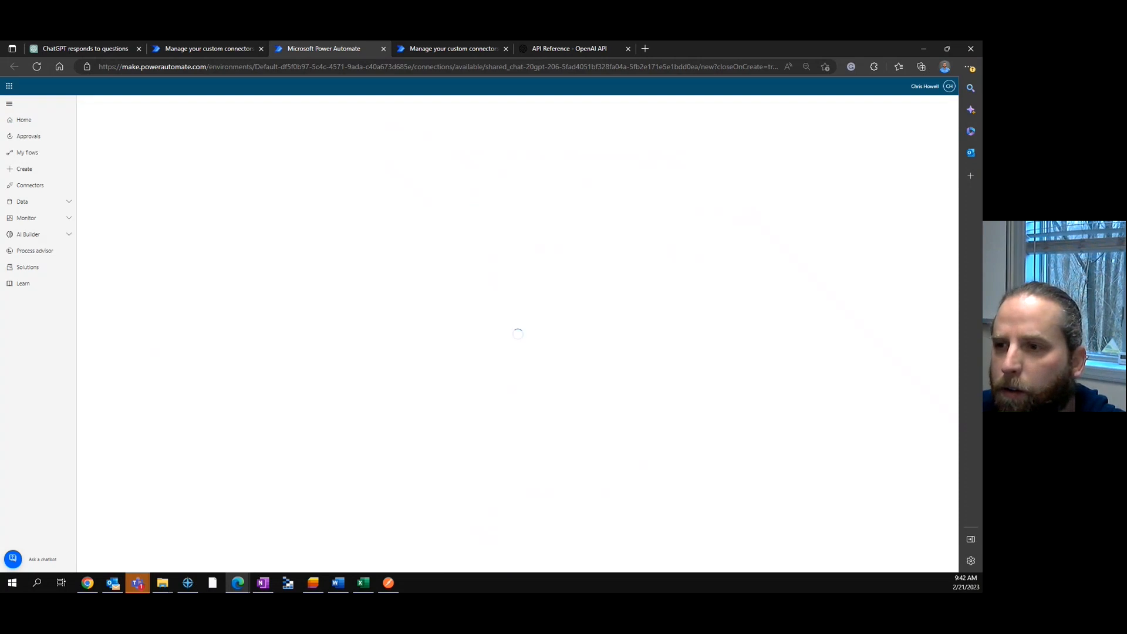
left_click(370, 144)
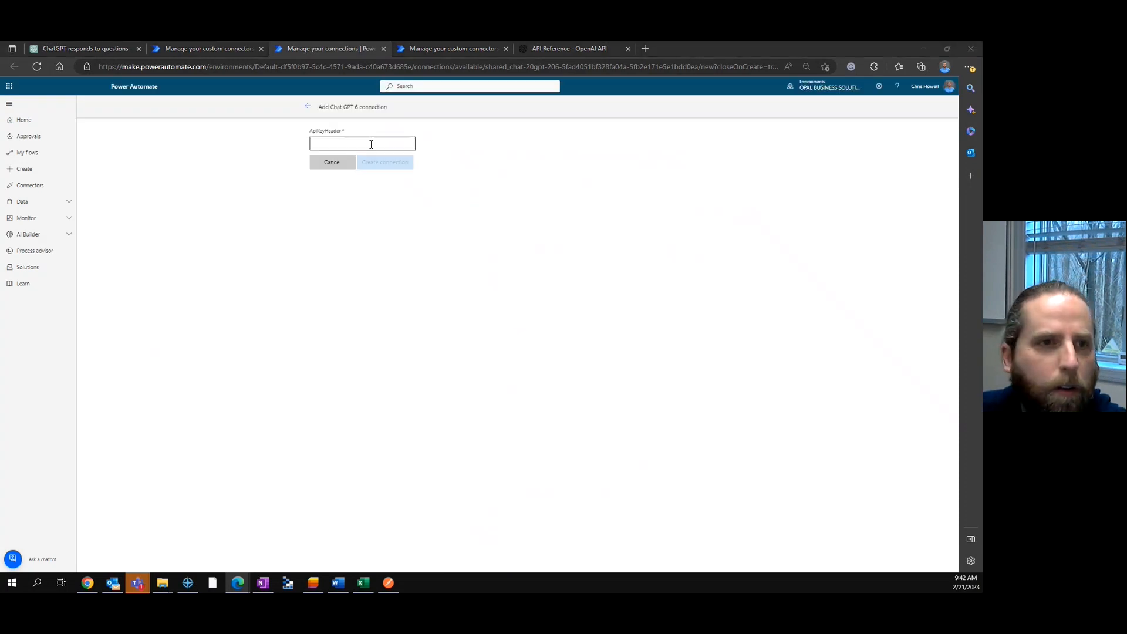
key("ctrl+v")
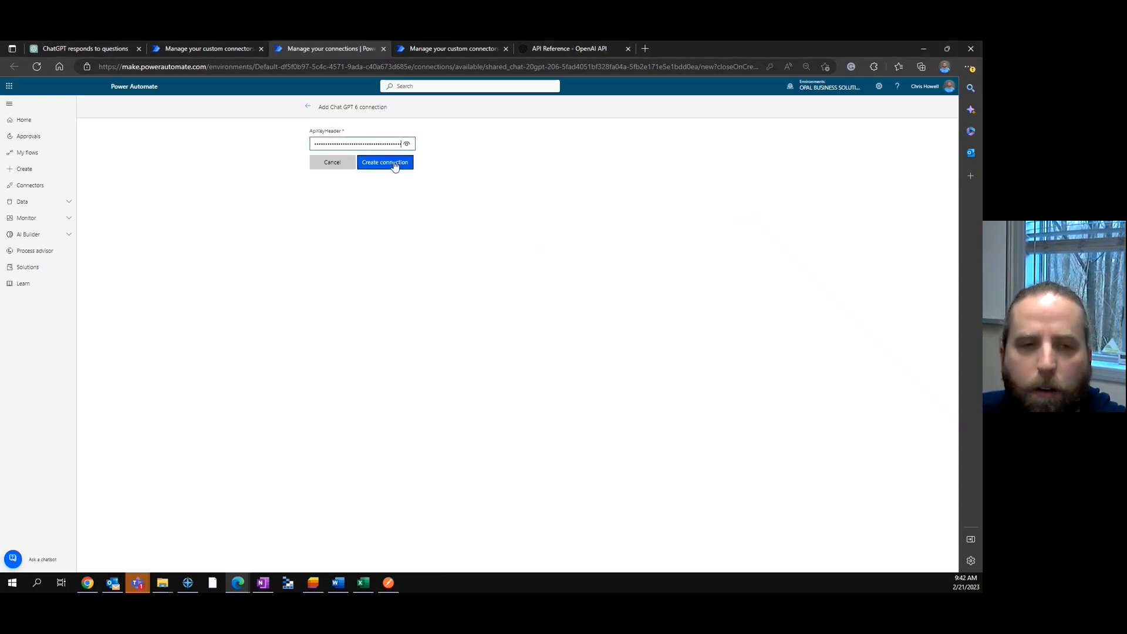
left_click(395, 165)
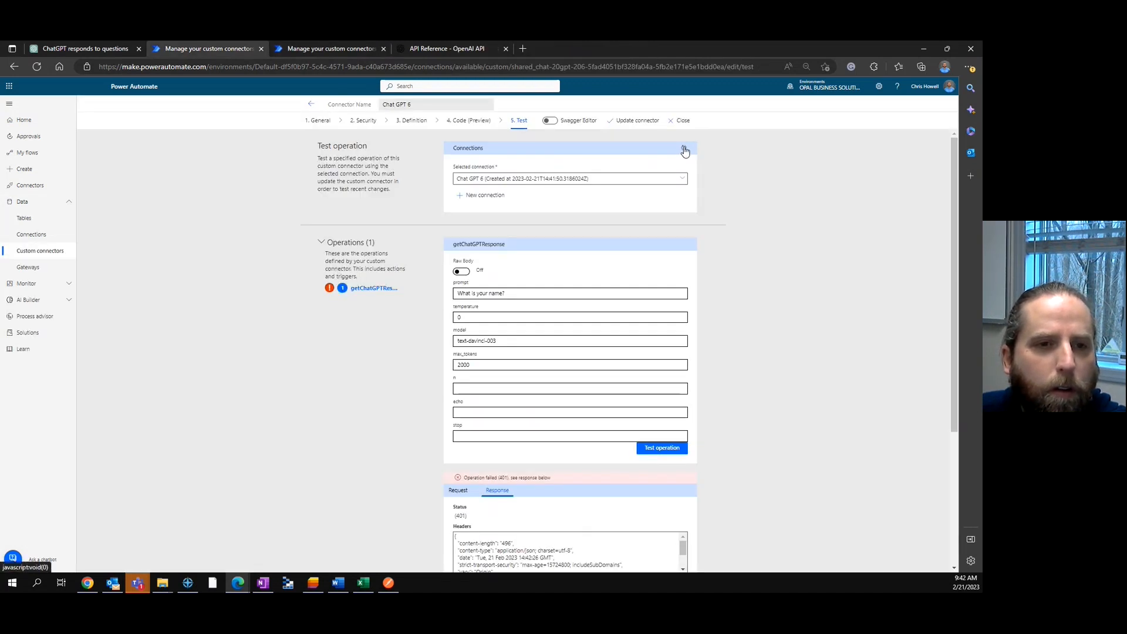
- Repeat the getChatGPTResponse test with the same parameters and check the returned status and body
left_click(667, 450)
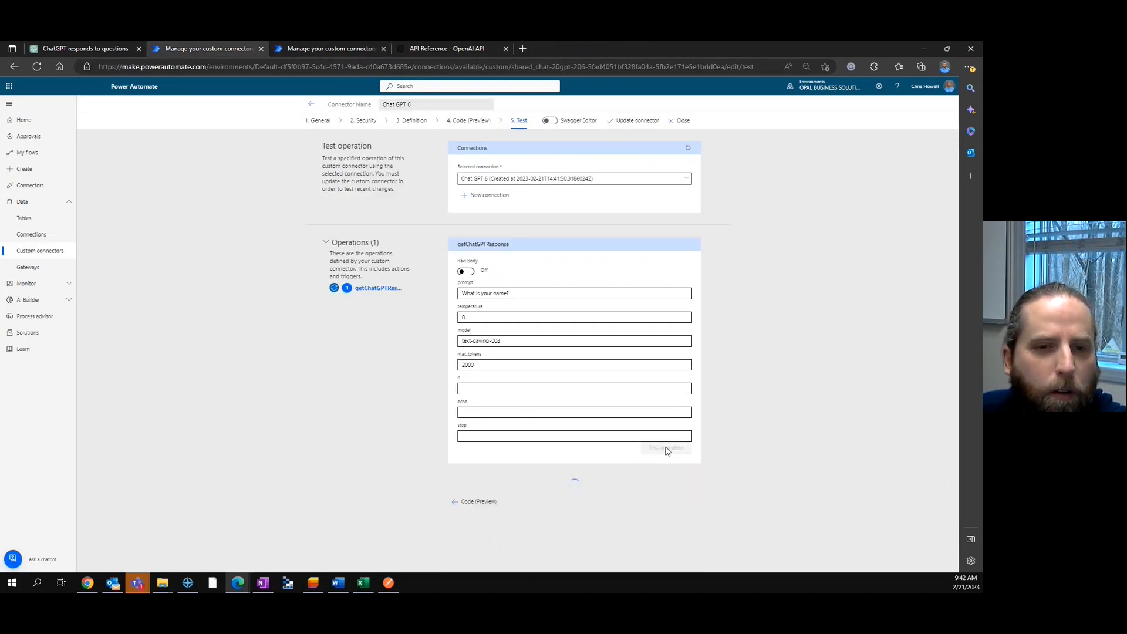
scroll(727, 436, "down", 4)
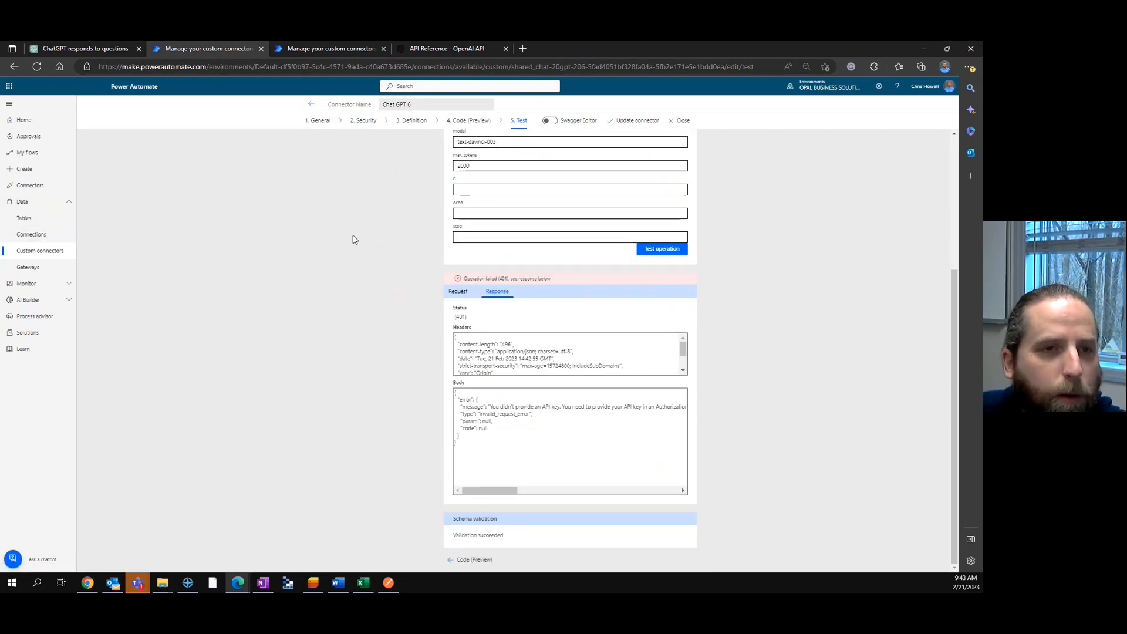
scroll(353, 239, "up", 3)
scroll(323, 364, "down", 3)
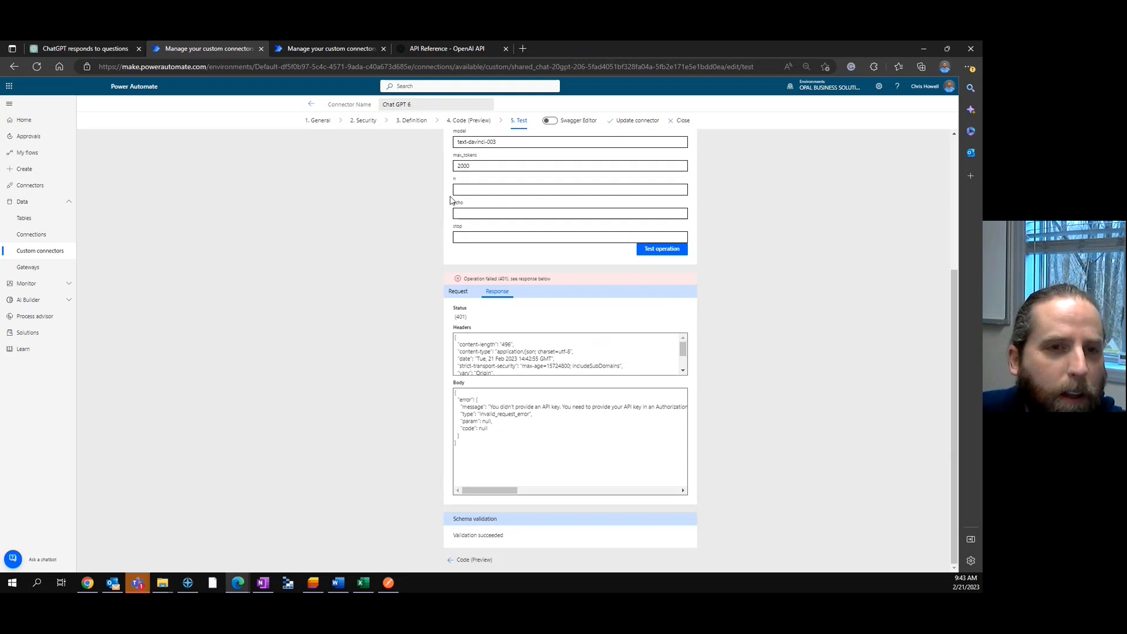
scroll(354, 244, "up", 3)
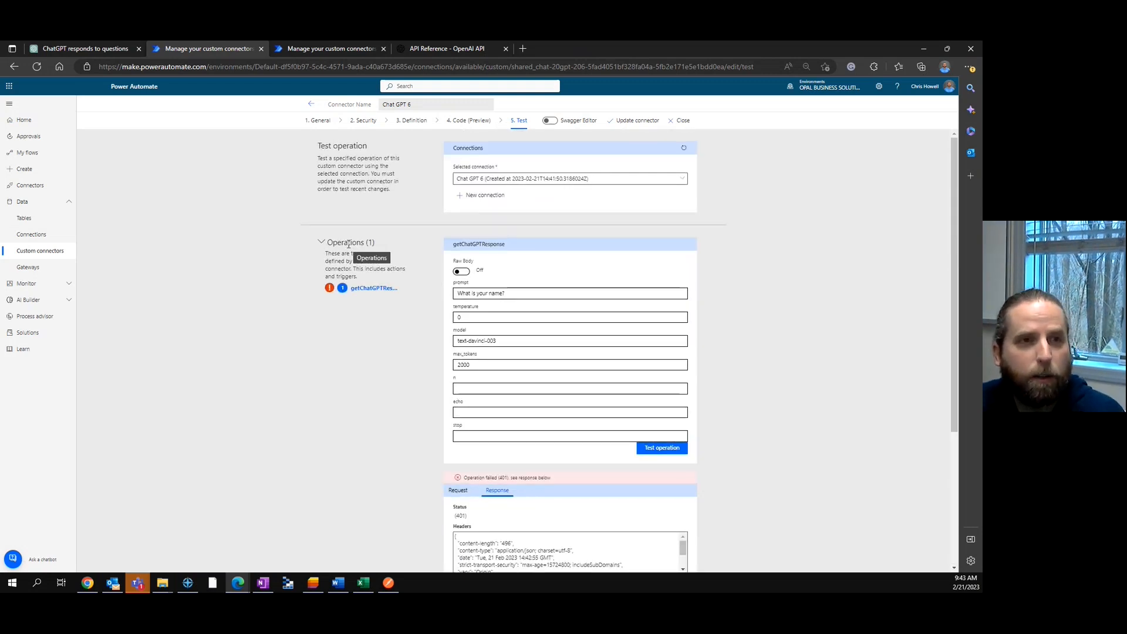
- Switch to the ChatGPT conversation and review the generated /completions JSON against the connector's test form
left_click(104, 51)
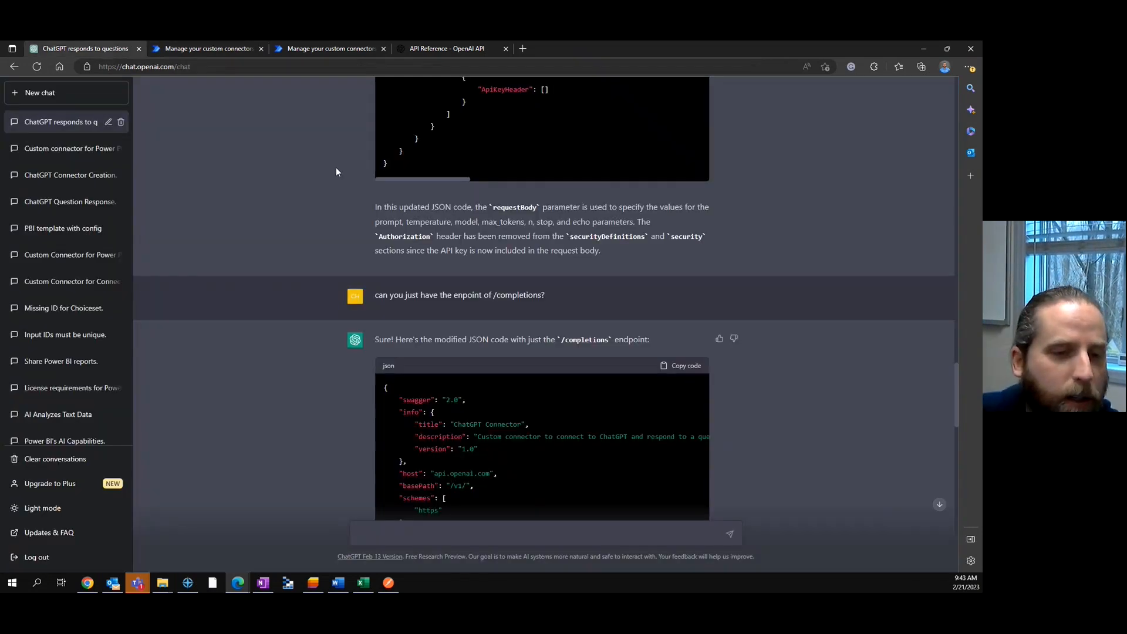
scroll(612, 390, "down", 5)
scroll(623, 383, "down", 4)
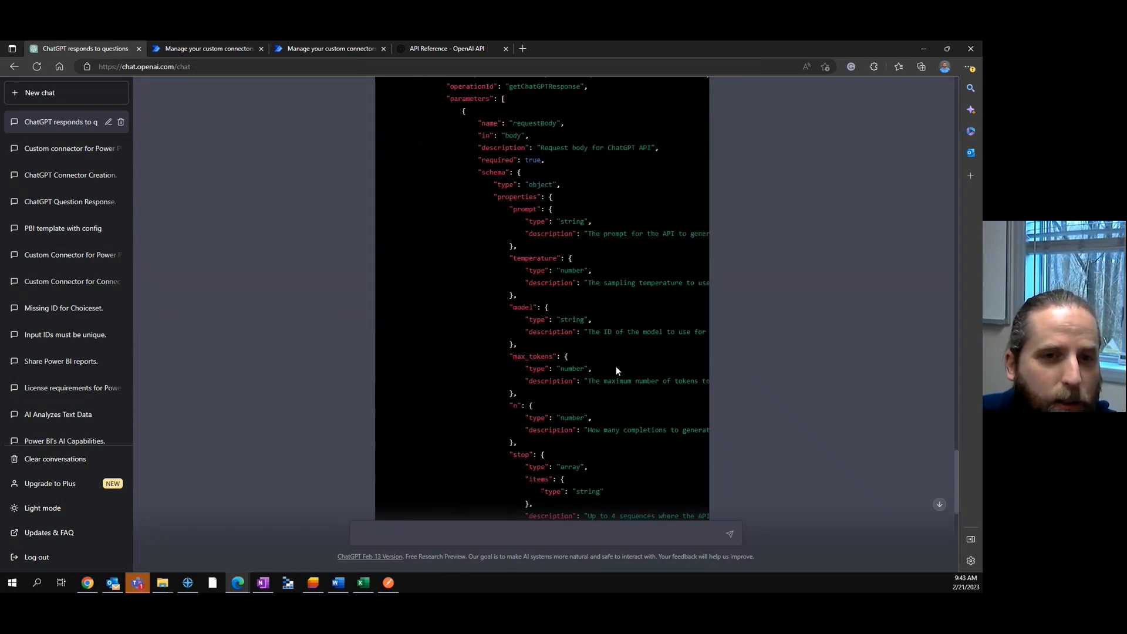
left_click(214, 48)
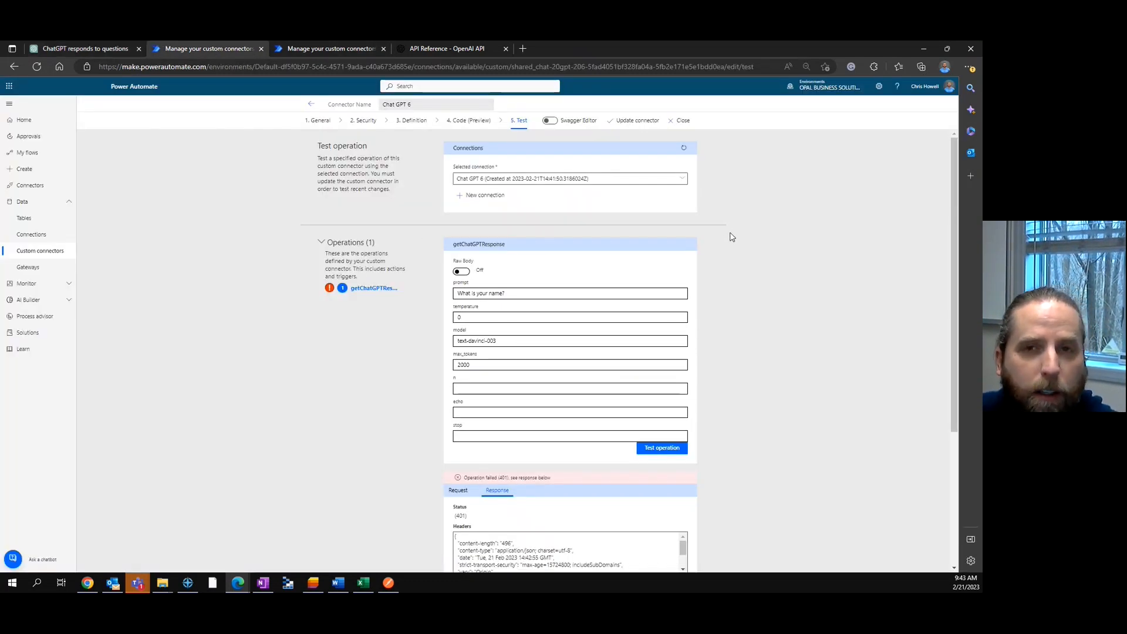
left_click(120, 50)
scroll(517, 280, "up", 4)
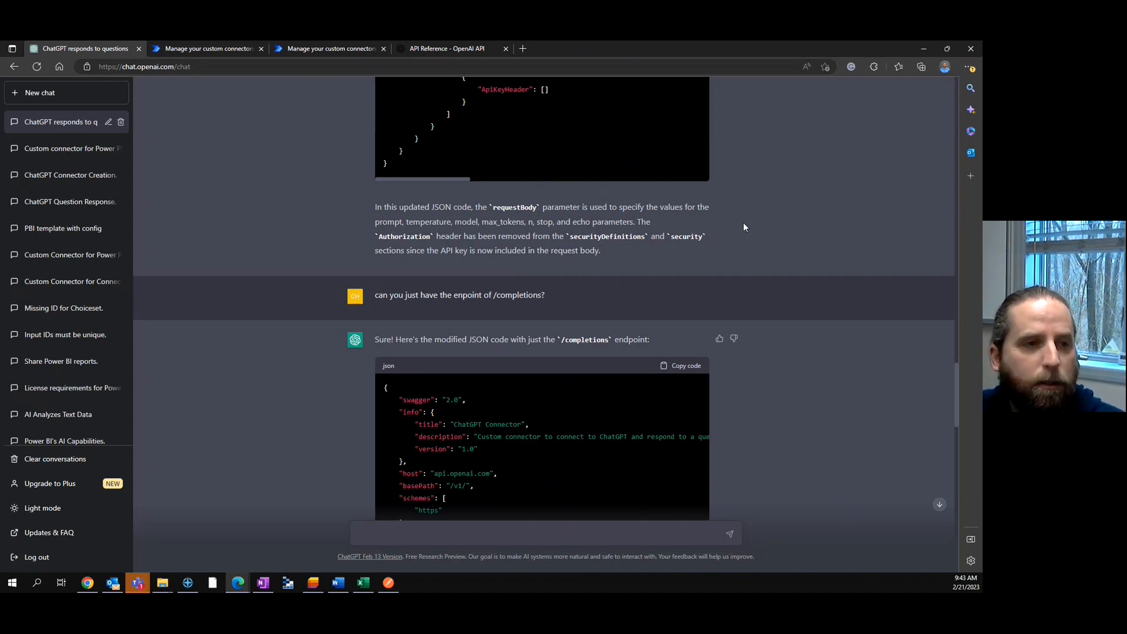
- Back in Power Automate's custom connectors list, open the details of the Chat GPT Demo 3 - 1 connector
left_click(215, 48)
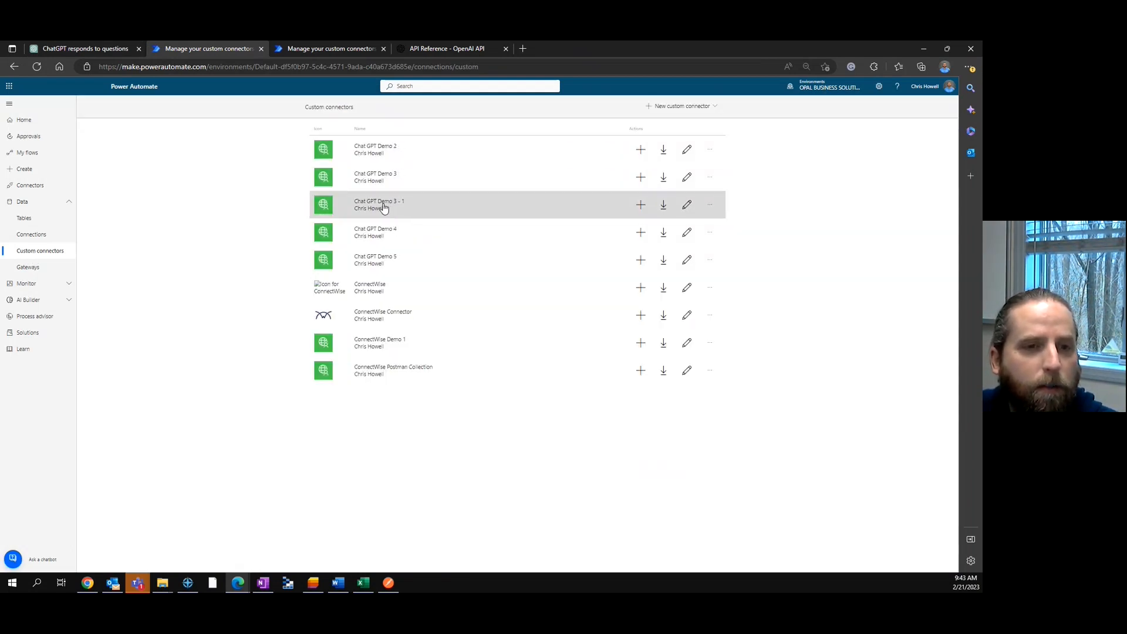
left_click(364, 217)
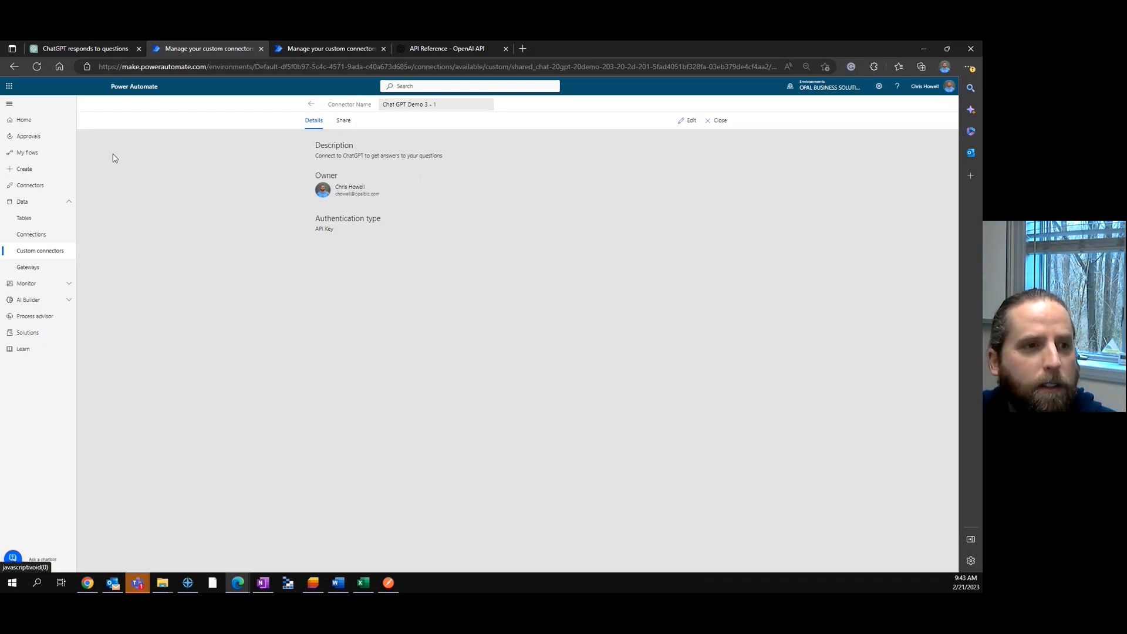
- Open the Chat GPT Demo 3 - 1 connector for editing and go to its operation test form
left_click(55, 260)
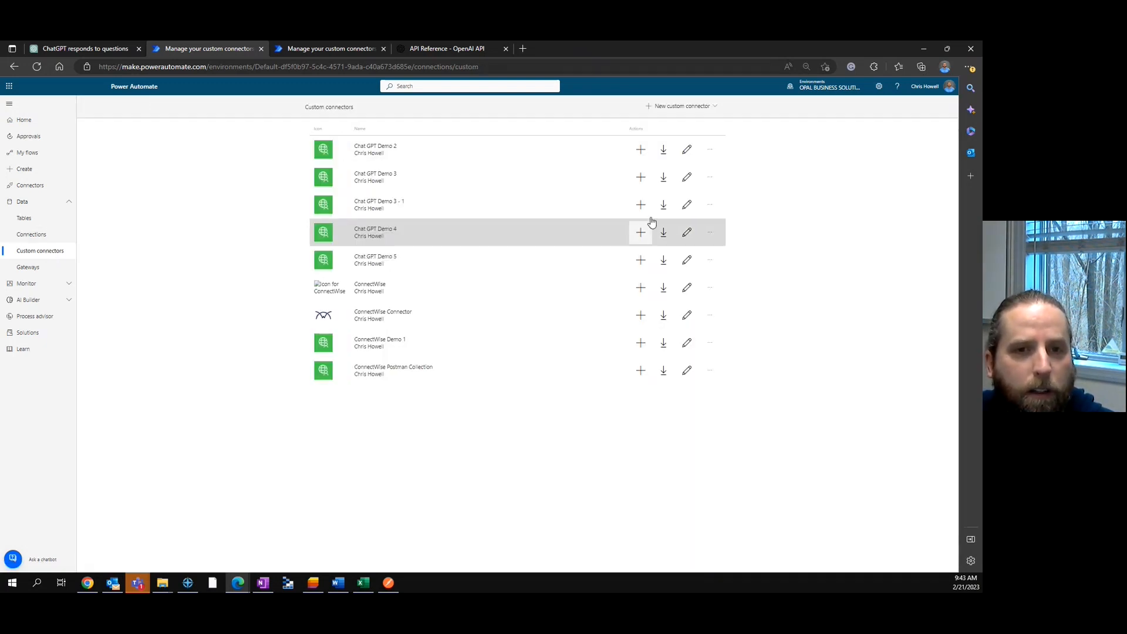
left_click(687, 232)
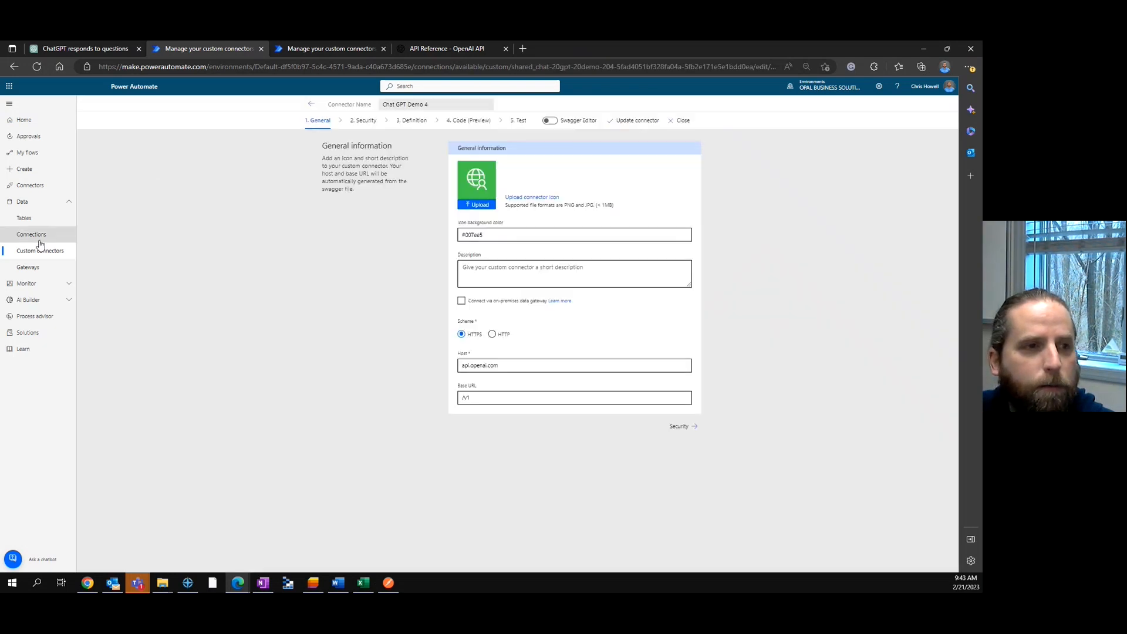
left_click(36, 253)
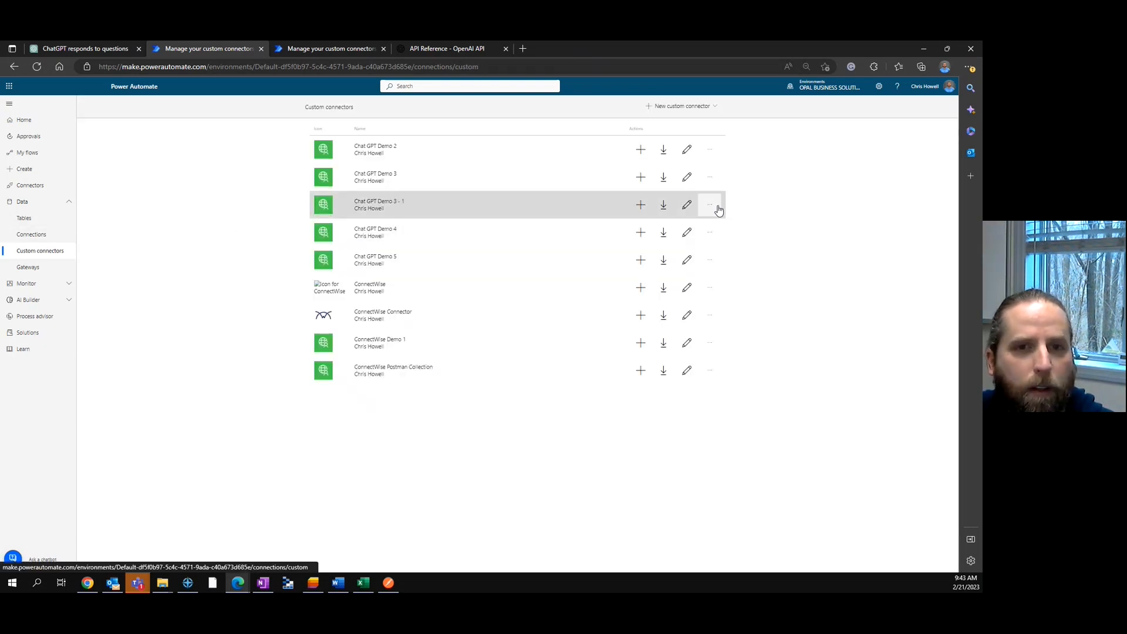
left_click(687, 205)
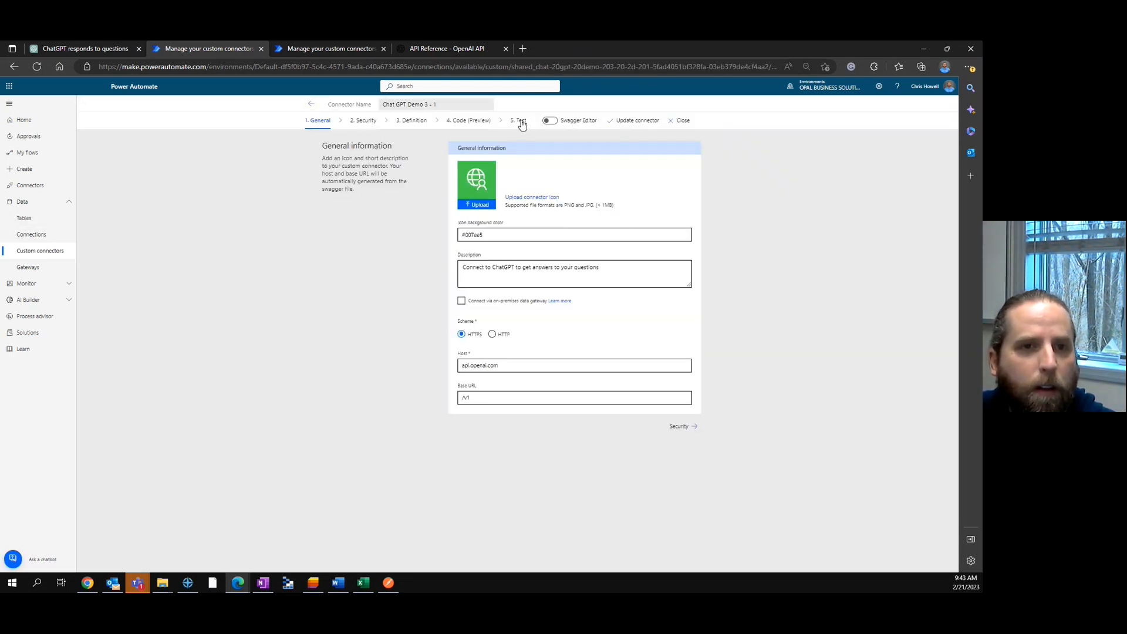
left_click(521, 122)
- Fill in the gpt3Completion test with prompt "What is your name?", model text-davinci-005 and max_tokens 2000
left_click(486, 293)
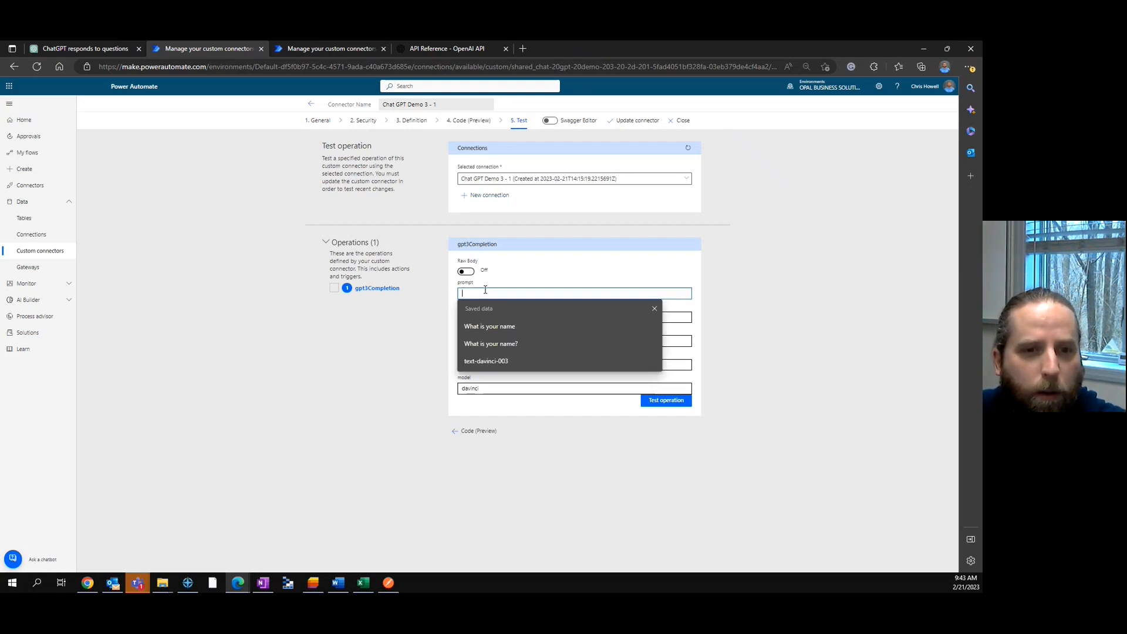
left_click(491, 344)
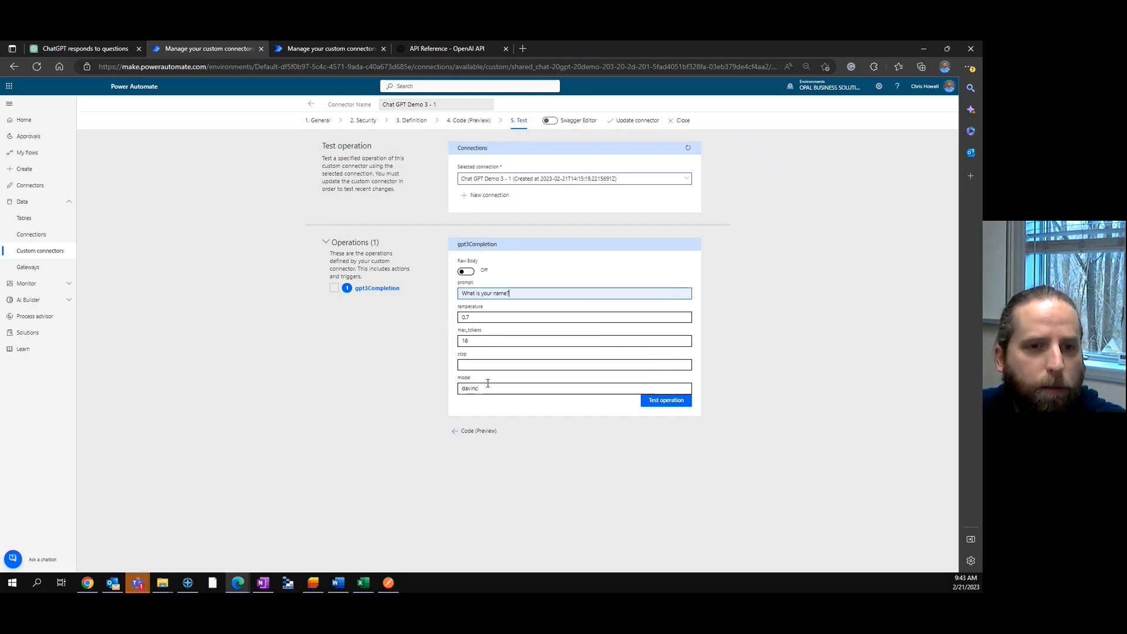
left_click(492, 388)
key("Home")
type("text-davinci")
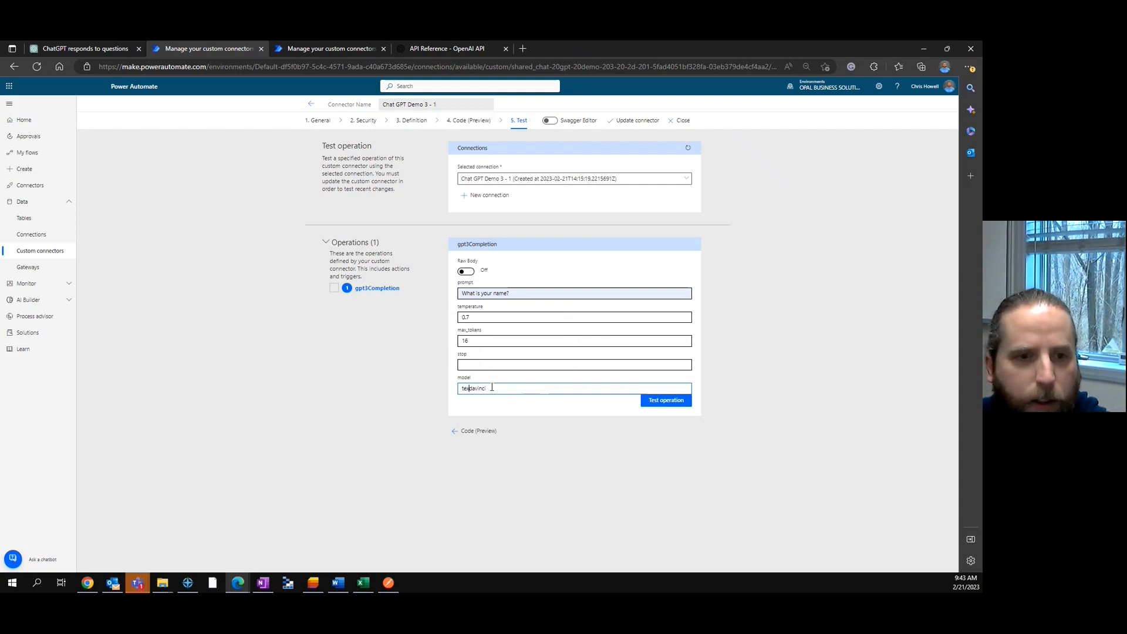
type("-003")
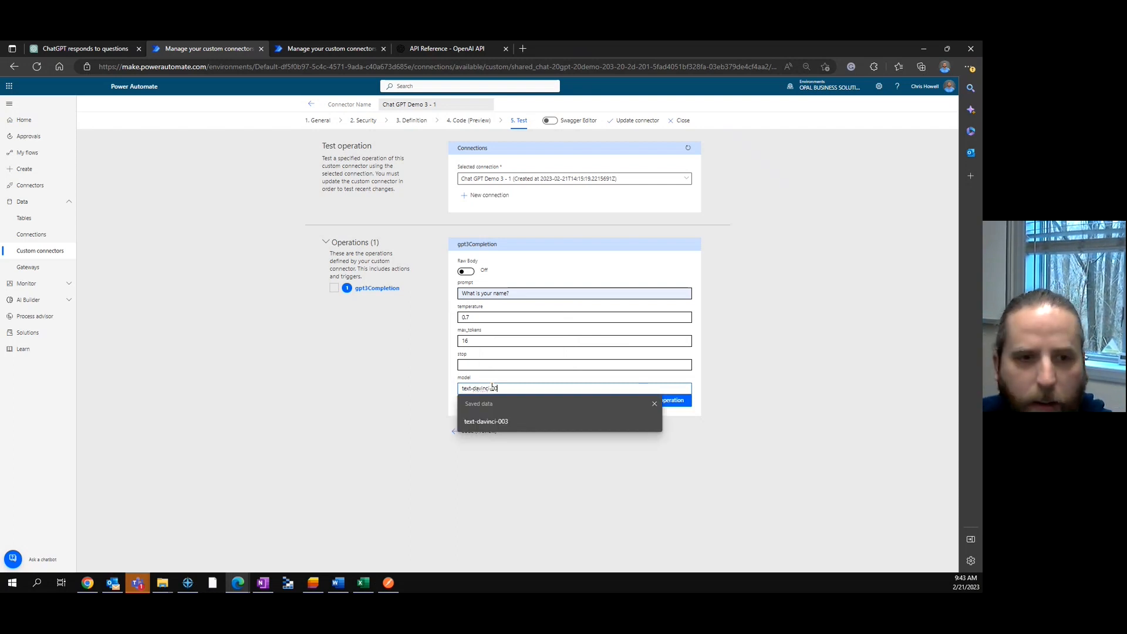
double_click(479, 340)
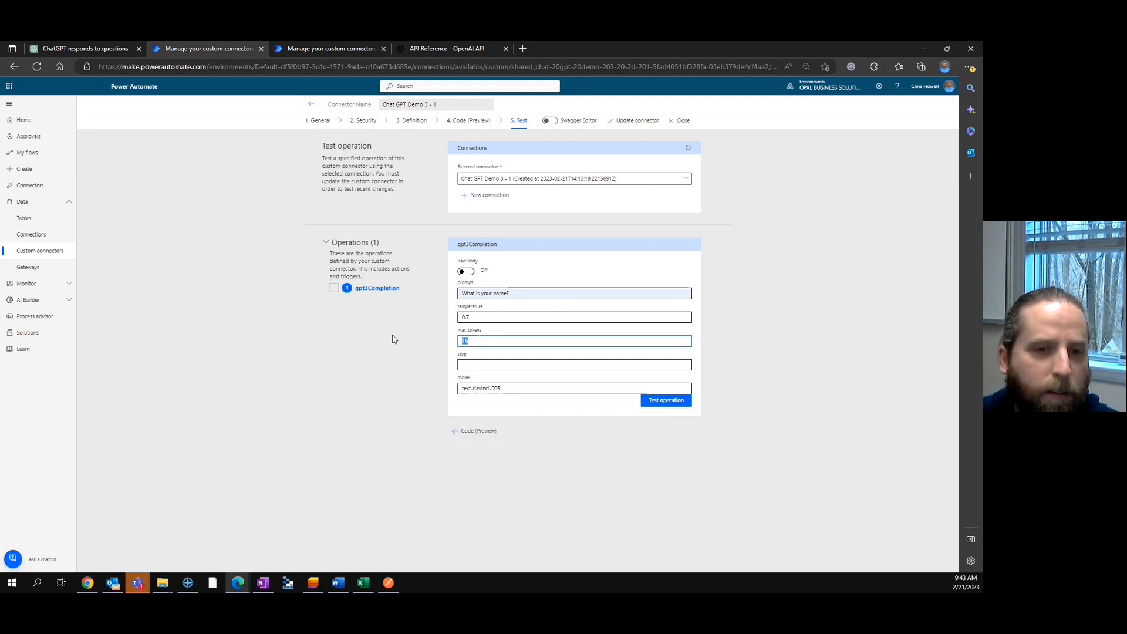
type("2000")
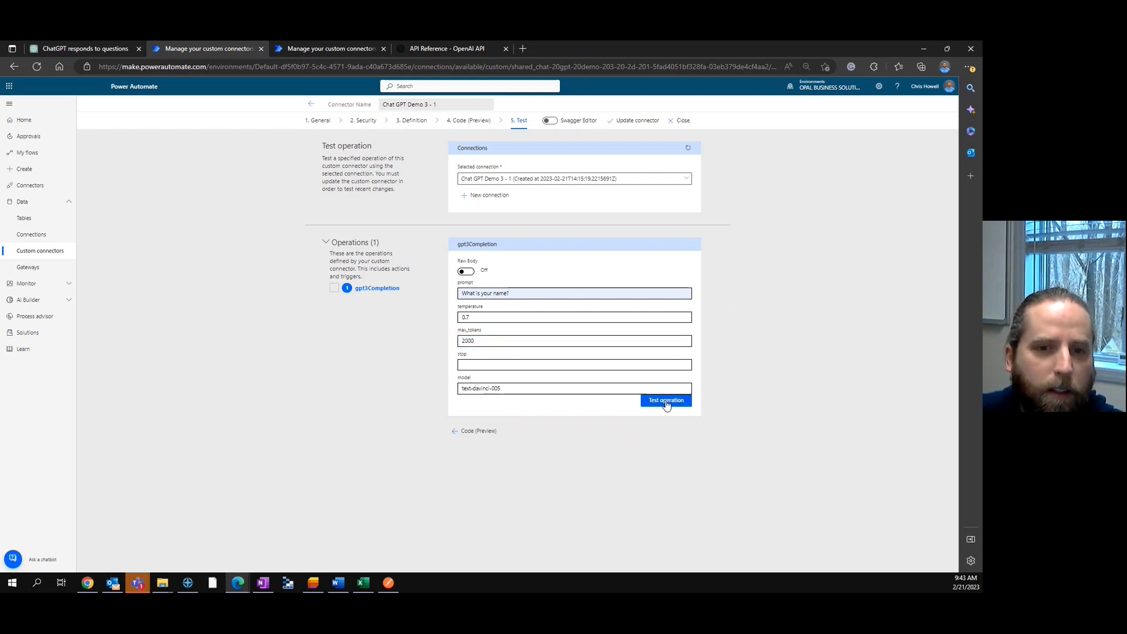
- Run the gpt3Completion test and read the message in the response body
left_click(671, 401)
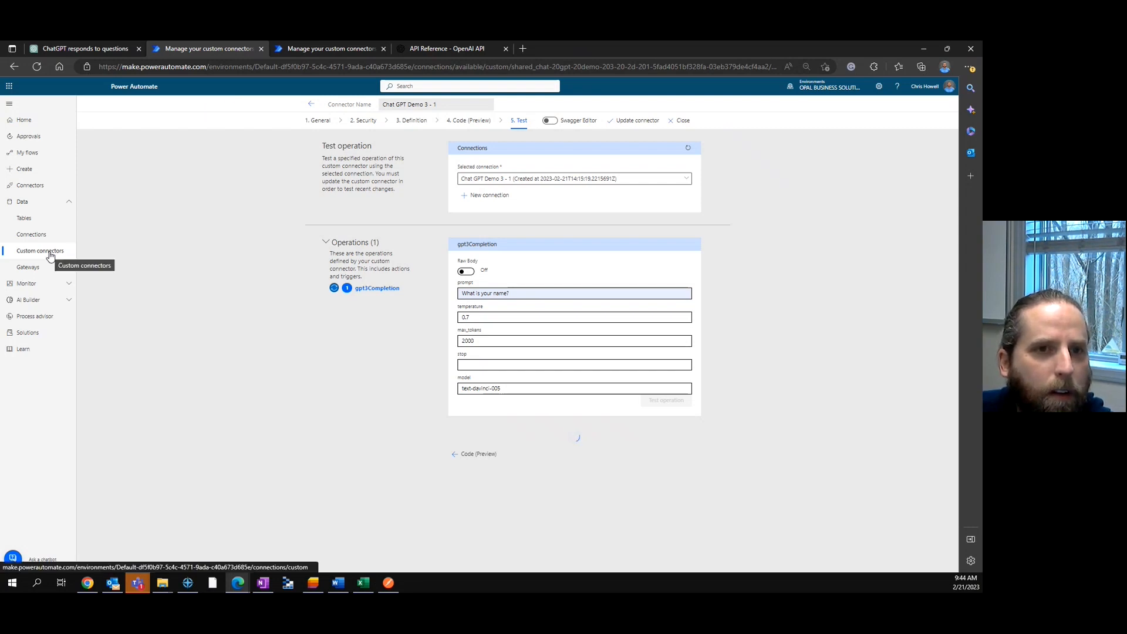
scroll(564, 470, "down", 3)
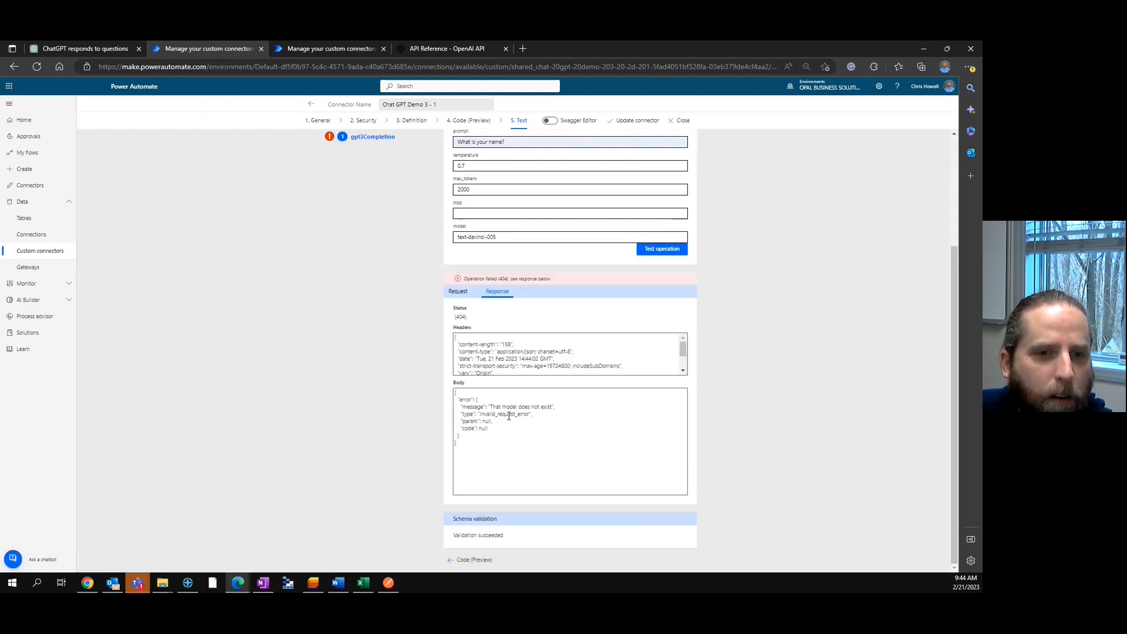
left_click_drag(490, 406, 540, 406)
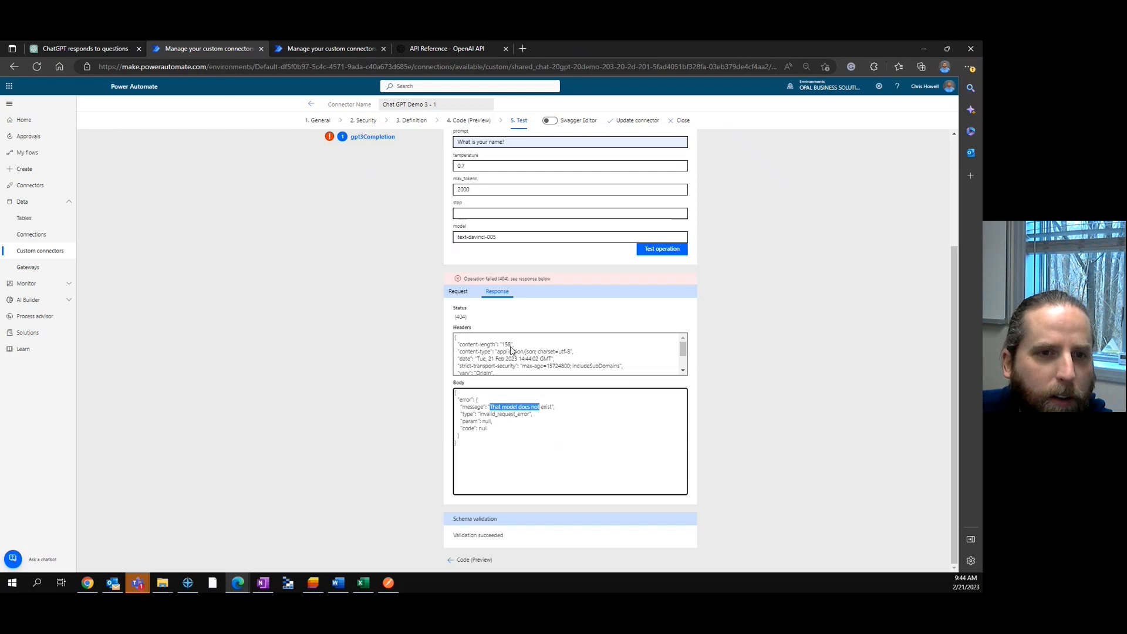
- Correct the model to text-davinci-003, rerun the gpt3Completion test and check the text in the response body
left_click(500, 234)
key("BackSpace")
type("3")
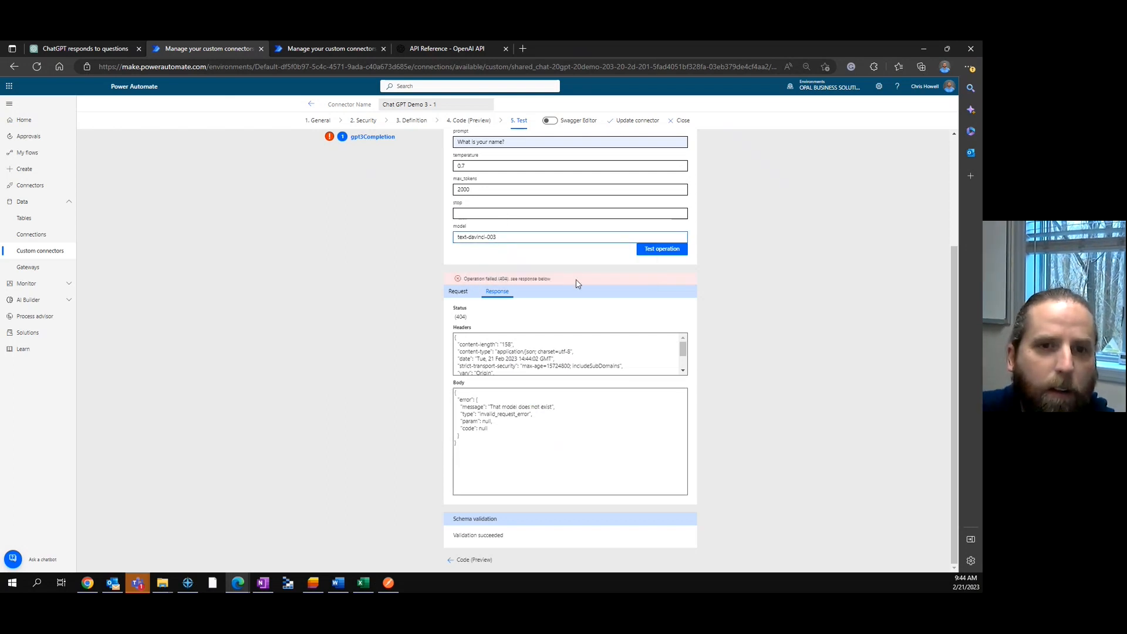
left_click(661, 250)
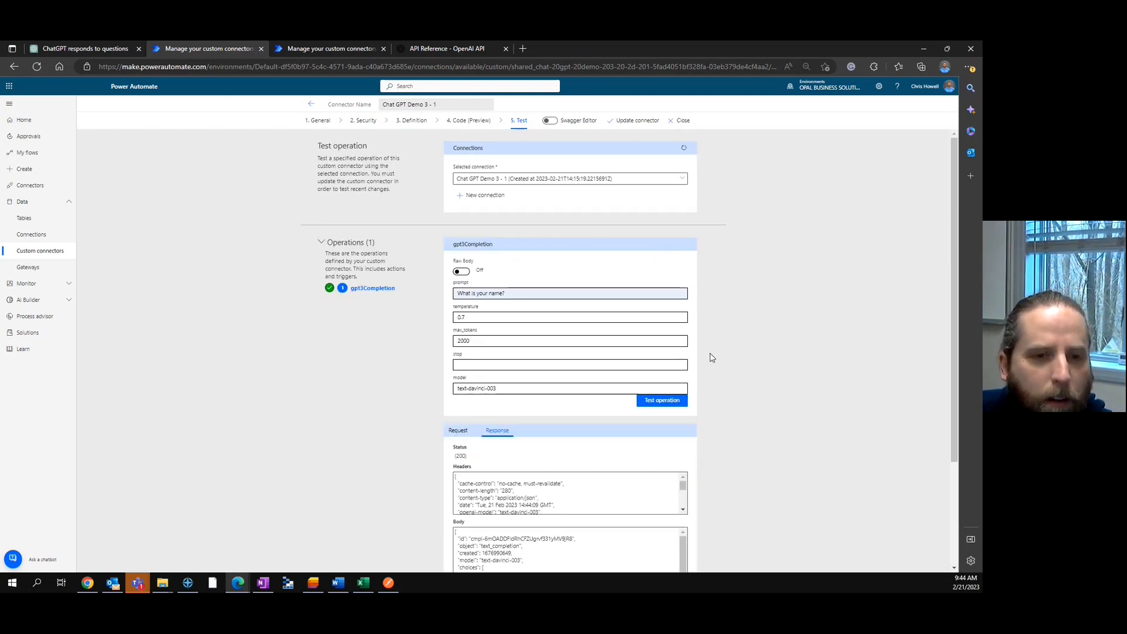
scroll(568, 414, "down", 3)
left_click_drag(488, 444, 532, 449)
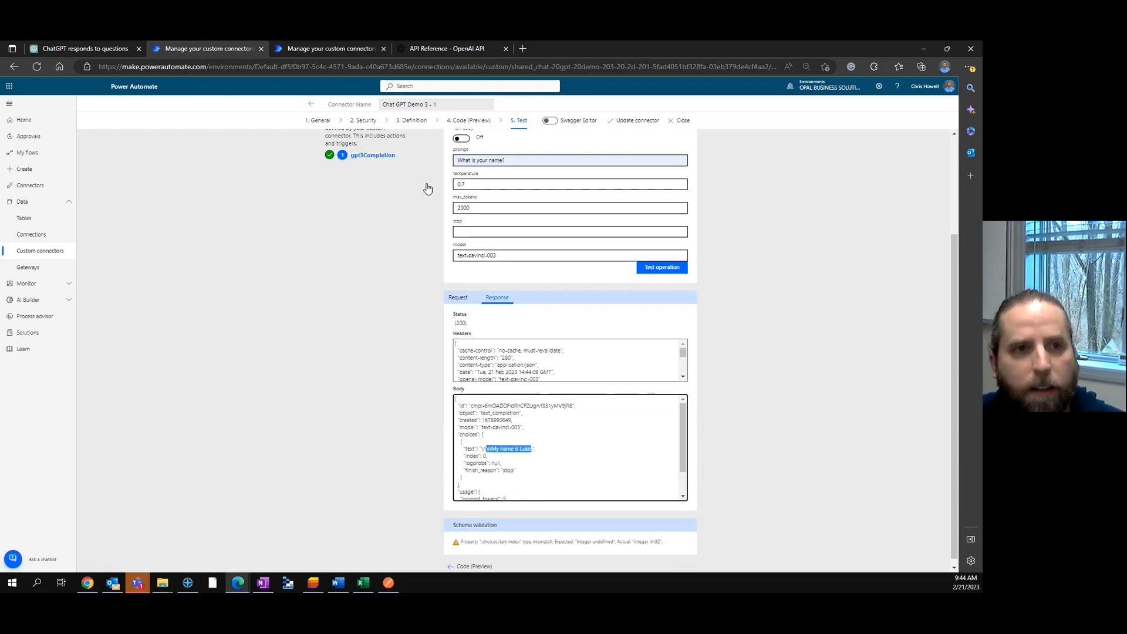
- Review the connector's security settings and its gpt3Completion action definition
scroll(405, 139, "up", 3)
left_click(364, 121)
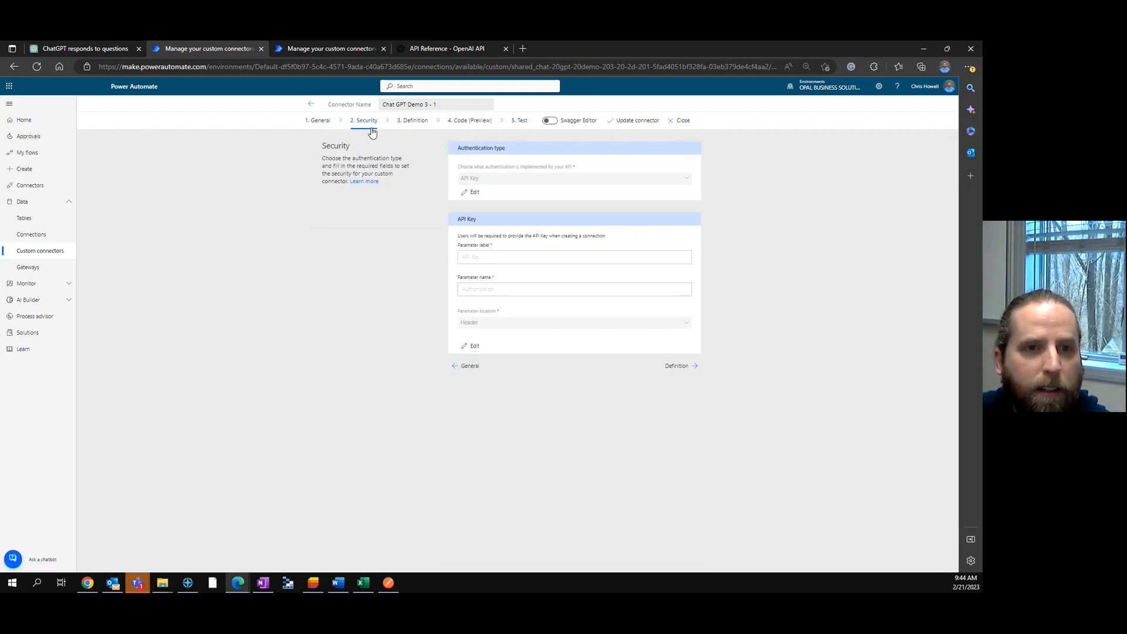
left_click(418, 120)
scroll(555, 423, "down", 3)
scroll(576, 284, "up", 3)
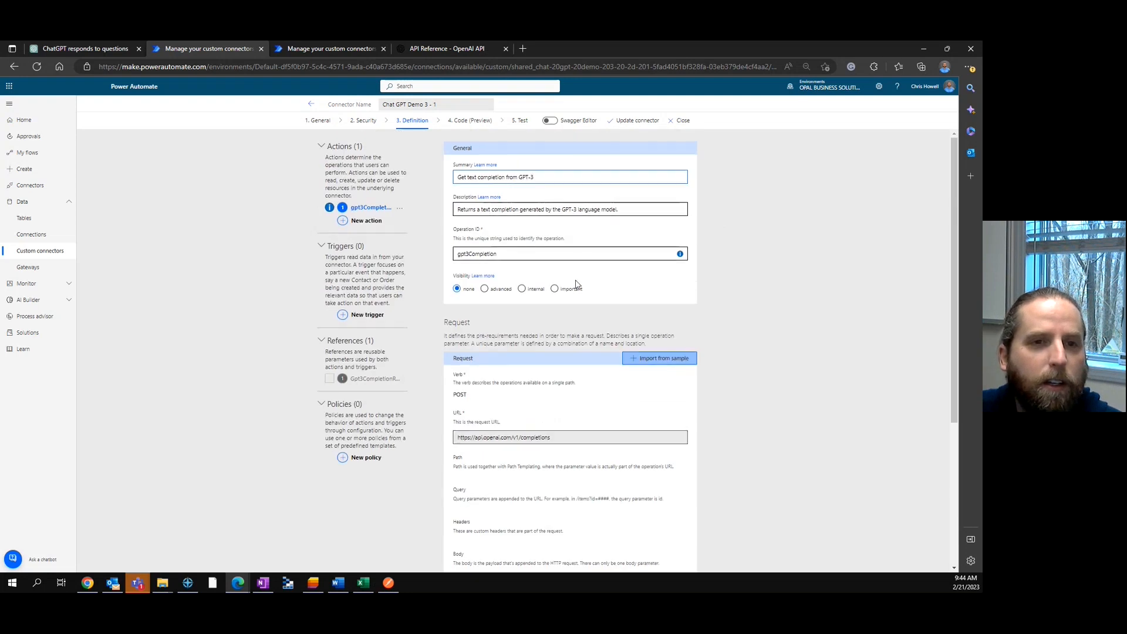